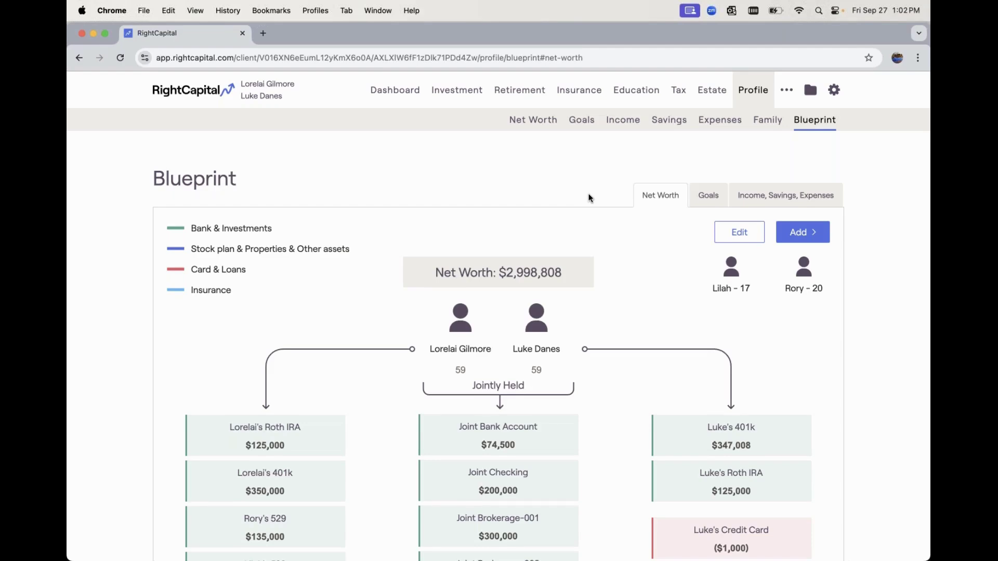
Review the Net Worth blueprint, covering each spouse's individual accounts, the jointly held assets, and the cards and loans.
scroll(589, 197, down, 3)
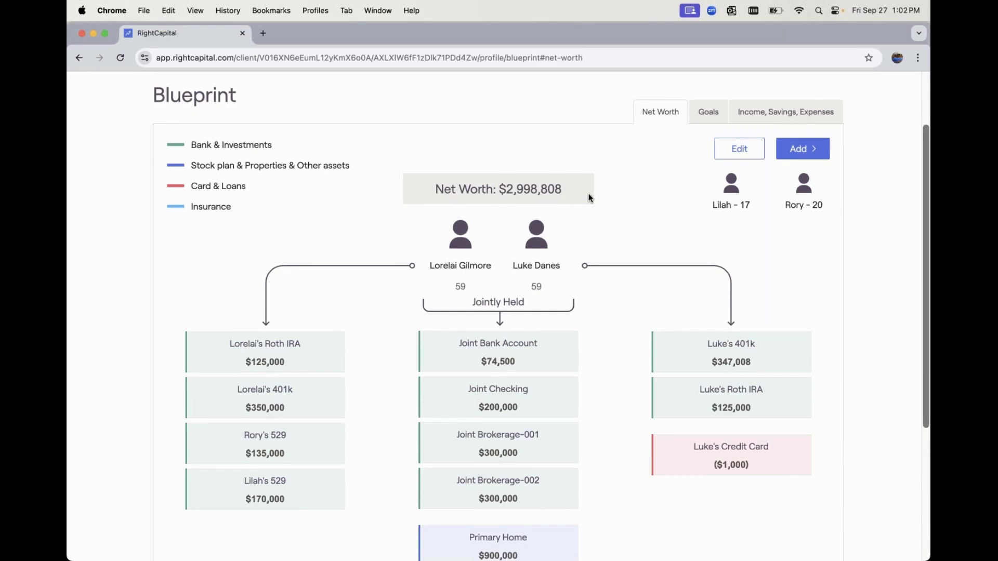
scroll(589, 198, down, 4)
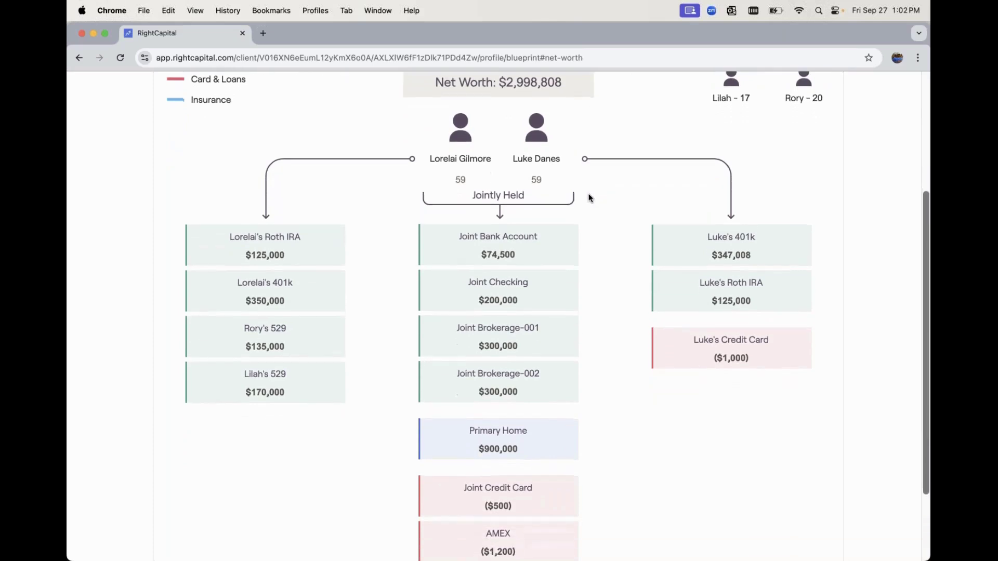
scroll(589, 197, down, 4)
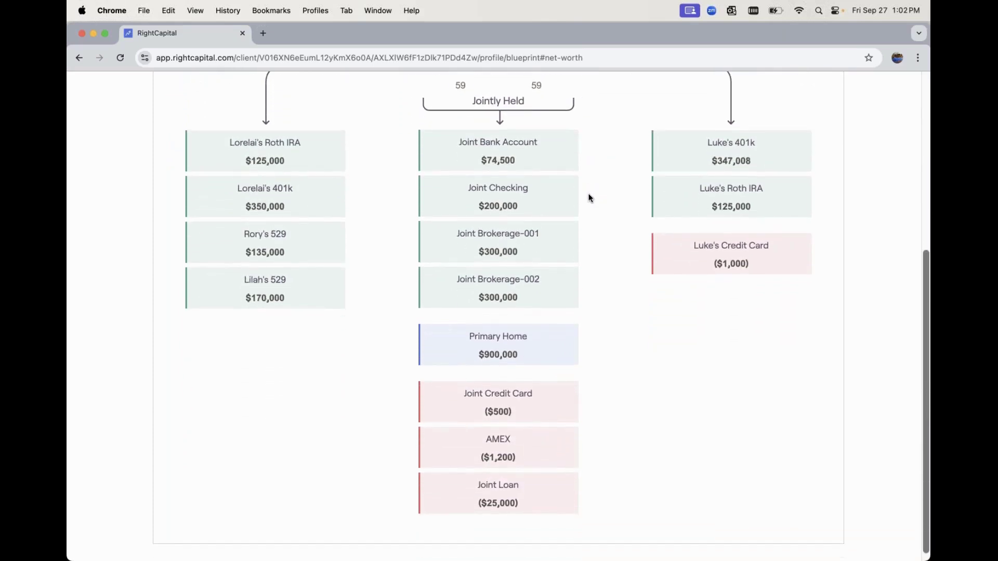
scroll(589, 197, up, 6)
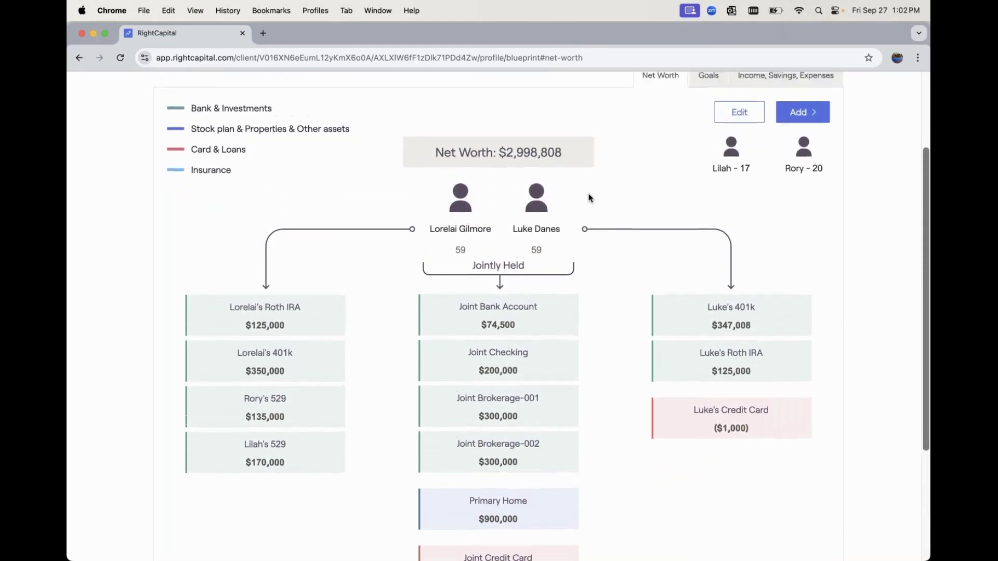
scroll(589, 198, up, 1)
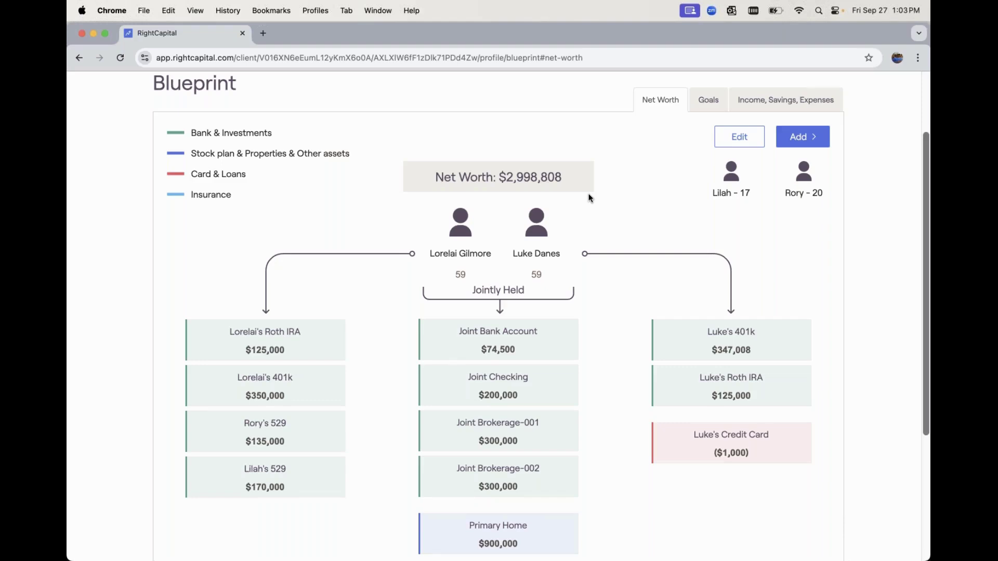
scroll(589, 198, up, 2)
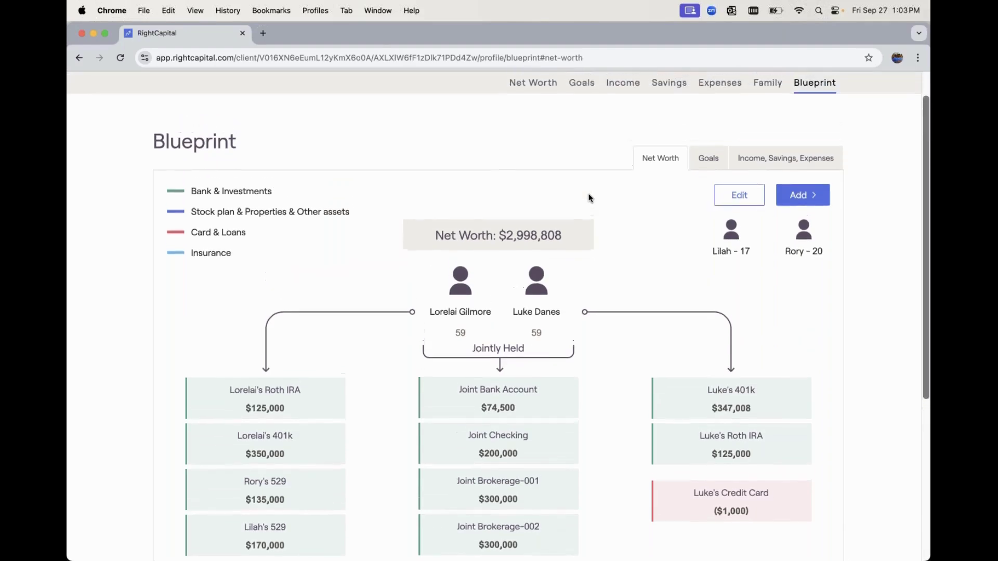
Show the Goals blueprint and review the timeline of college, vacation, car and retirement goals by year.
click(705, 159)
scroll(632, 280, down, 3)
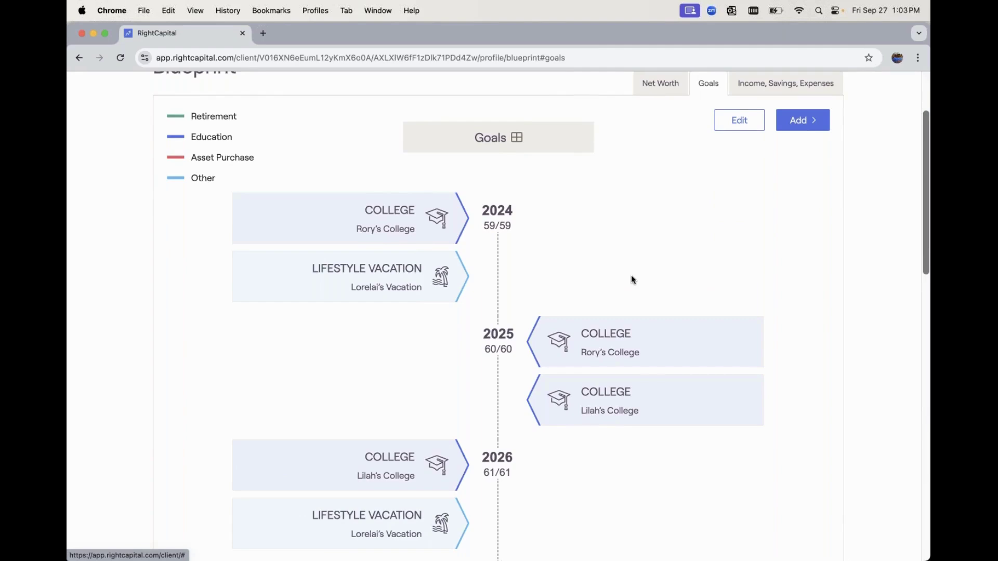
scroll(632, 280, down, 4)
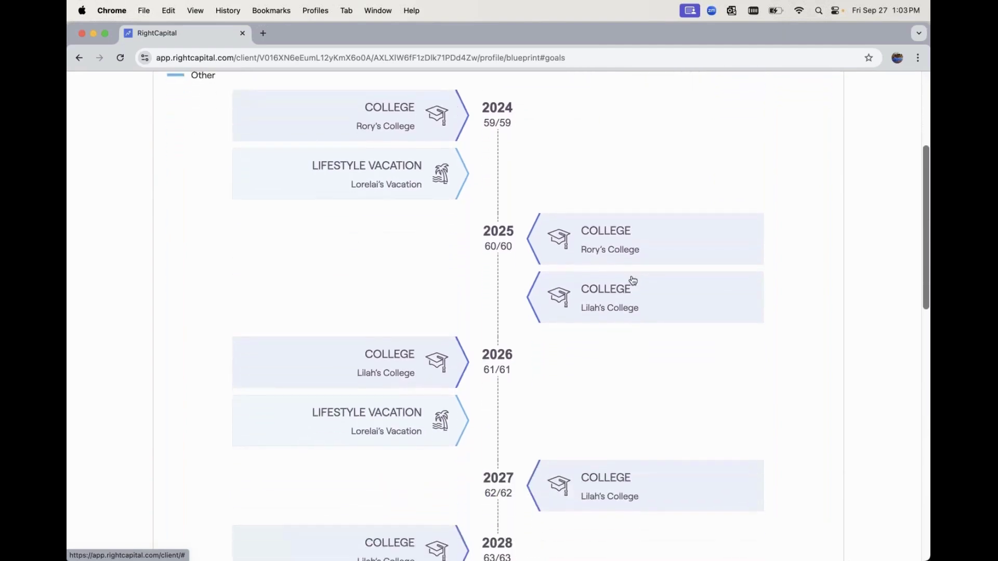
scroll(632, 280, down, 6)
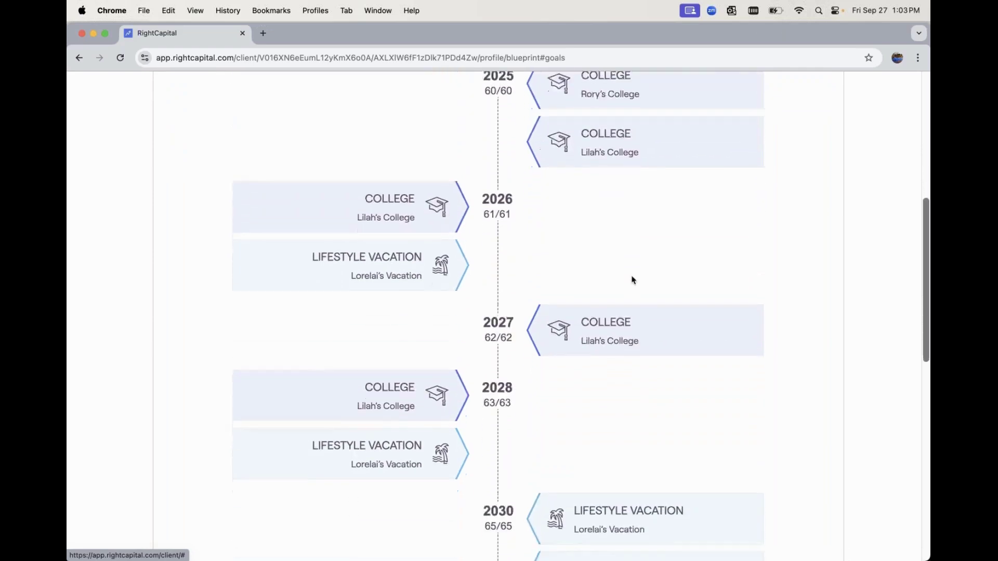
scroll(632, 279, down, 3)
scroll(632, 279, down, 3)
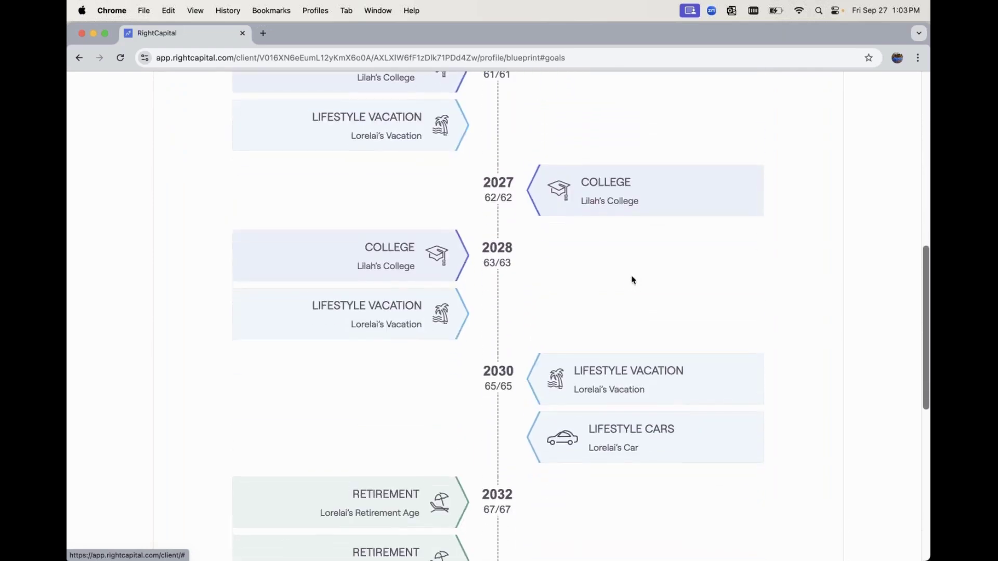
scroll(633, 279, down, 4)
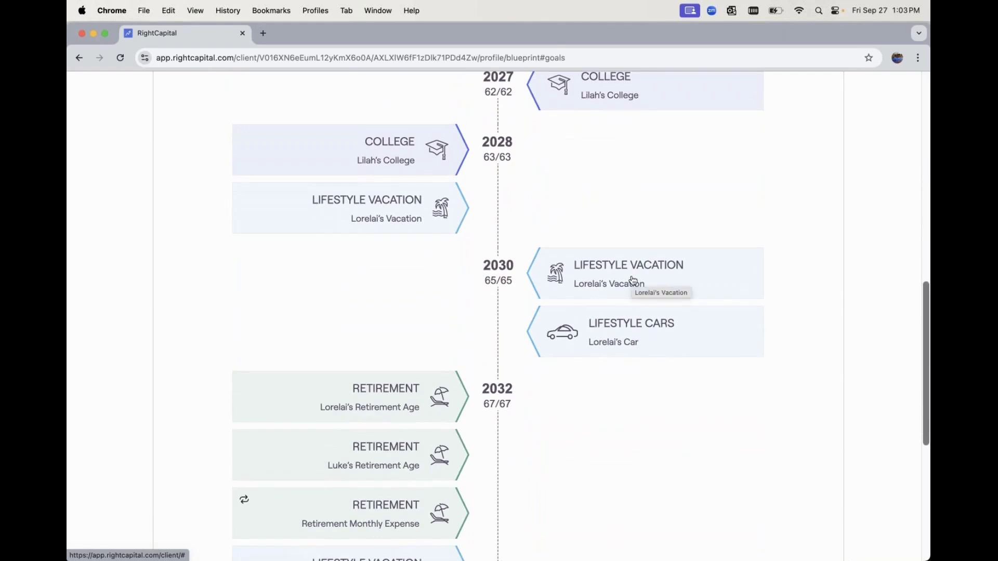
scroll(633, 280, down, 5)
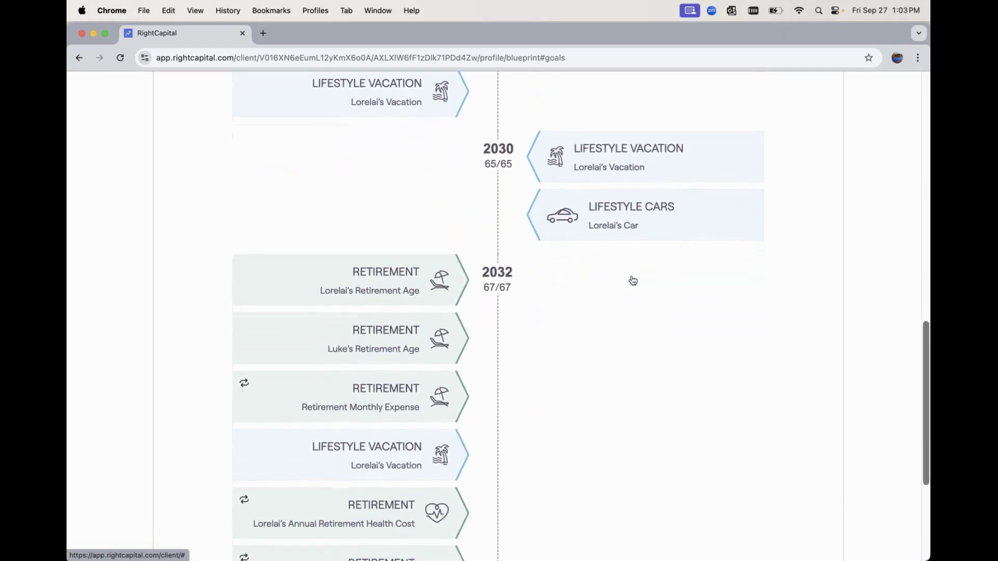
scroll(632, 281, down, 3)
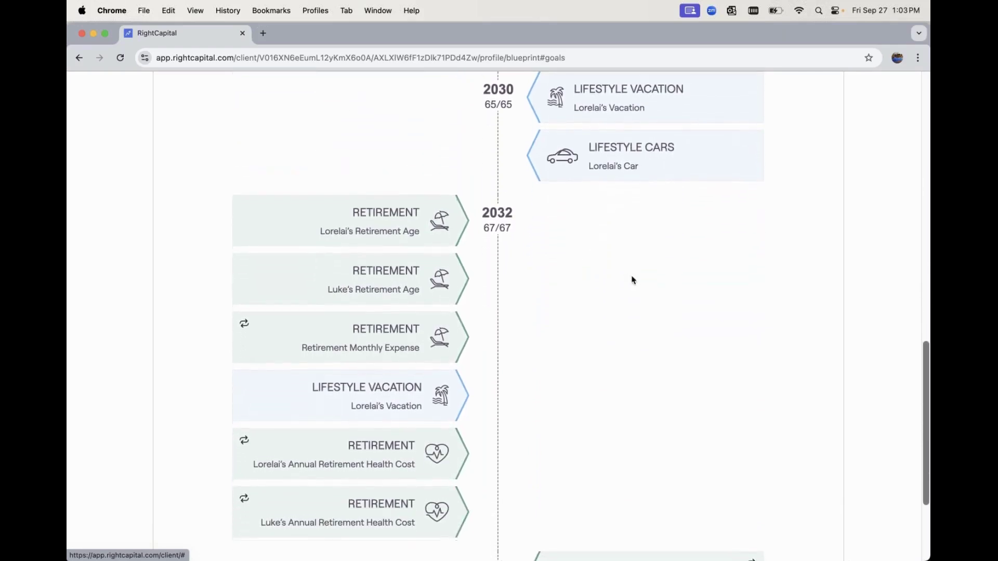
scroll(633, 281, down, 1)
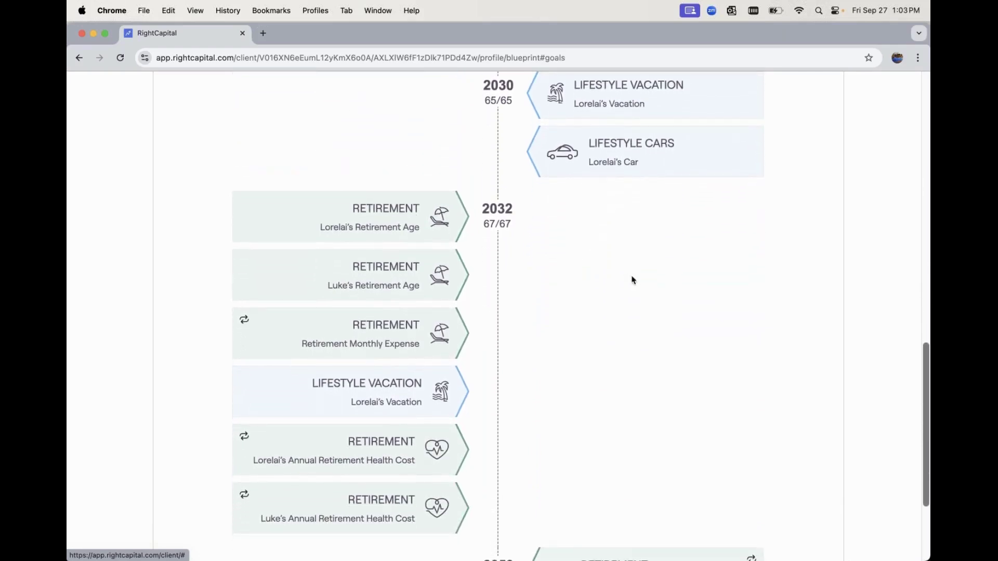
scroll(633, 281, down, 3)
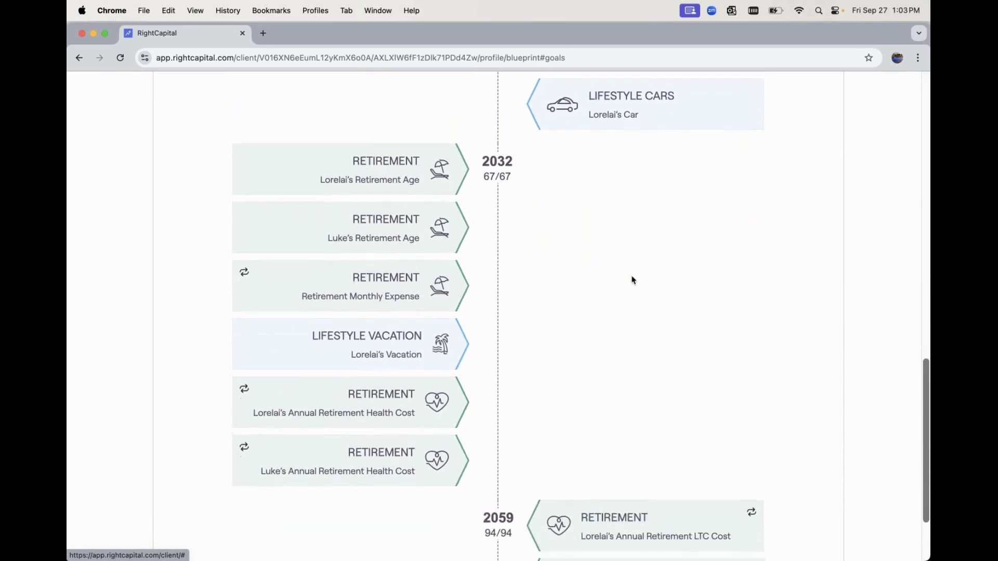
scroll(633, 281, up, 15)
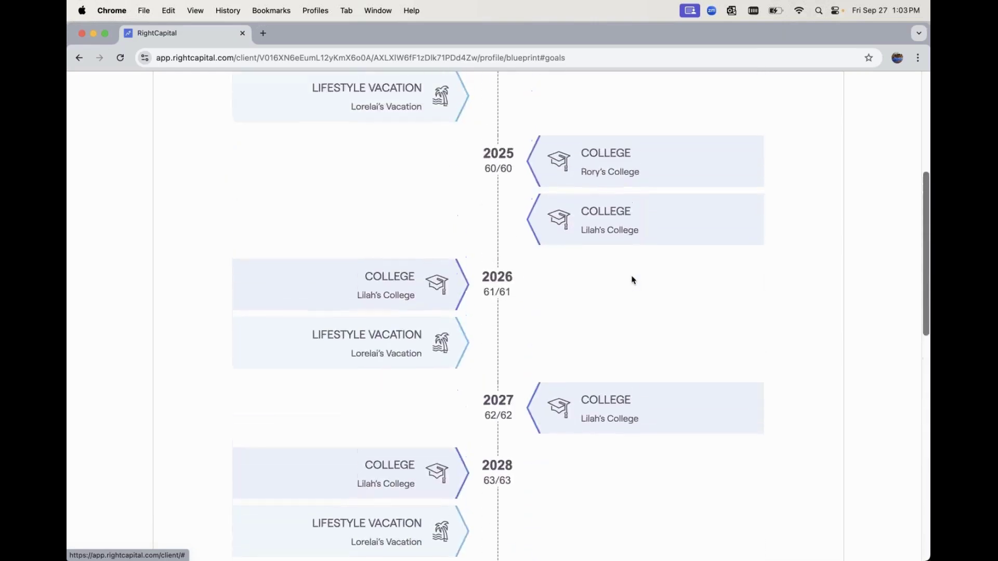
Show the Income, Savings, Expenses blueprint and review the entries for each spouse and the joint column.
click(788, 204)
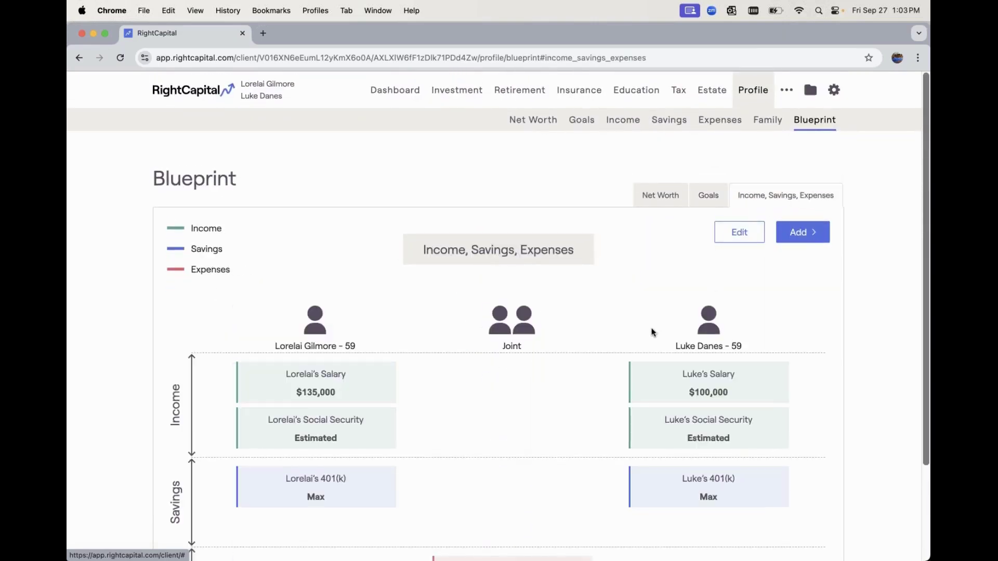
scroll(603, 326, down, 3)
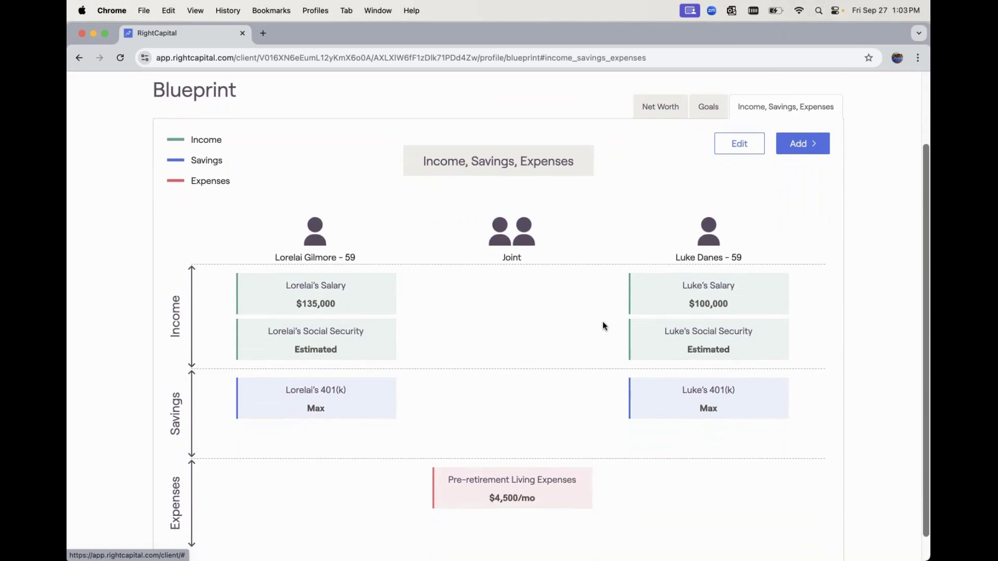
scroll(603, 326, down, 1)
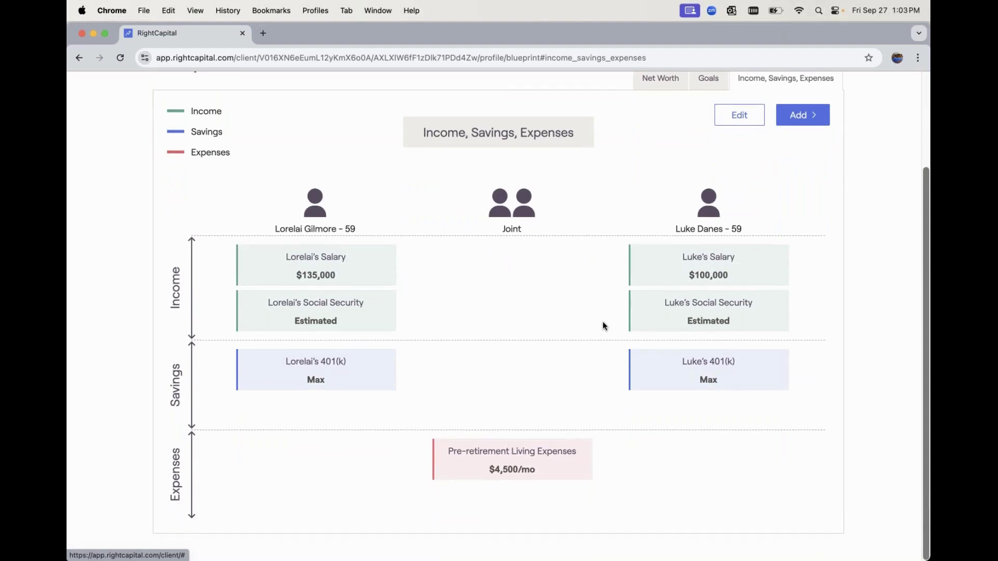
scroll(603, 325, up, 2)
scroll(603, 325, up, 3)
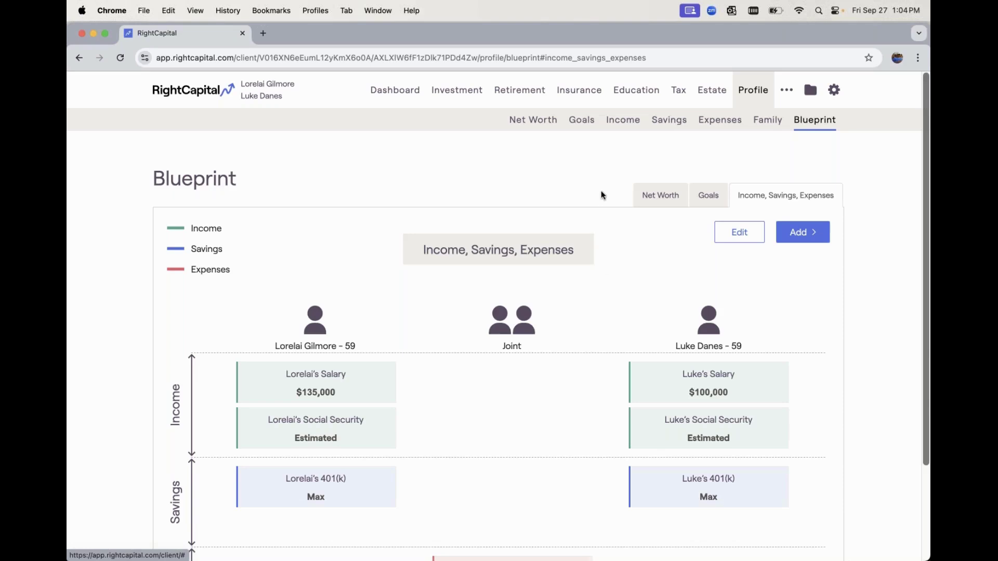
Add a pension to the clients' income and set its annual amount to $100,000.
click(620, 123)
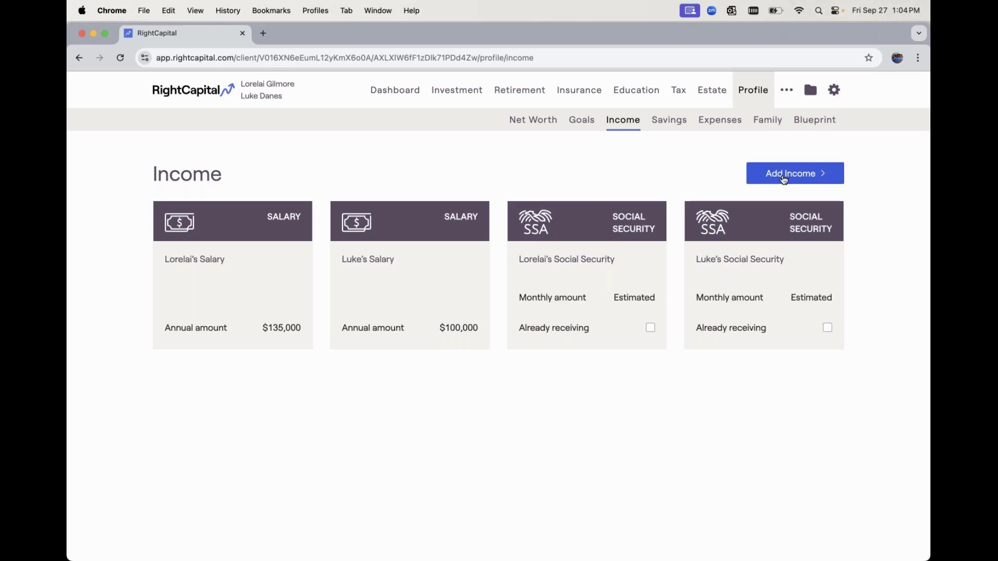
click(786, 179)
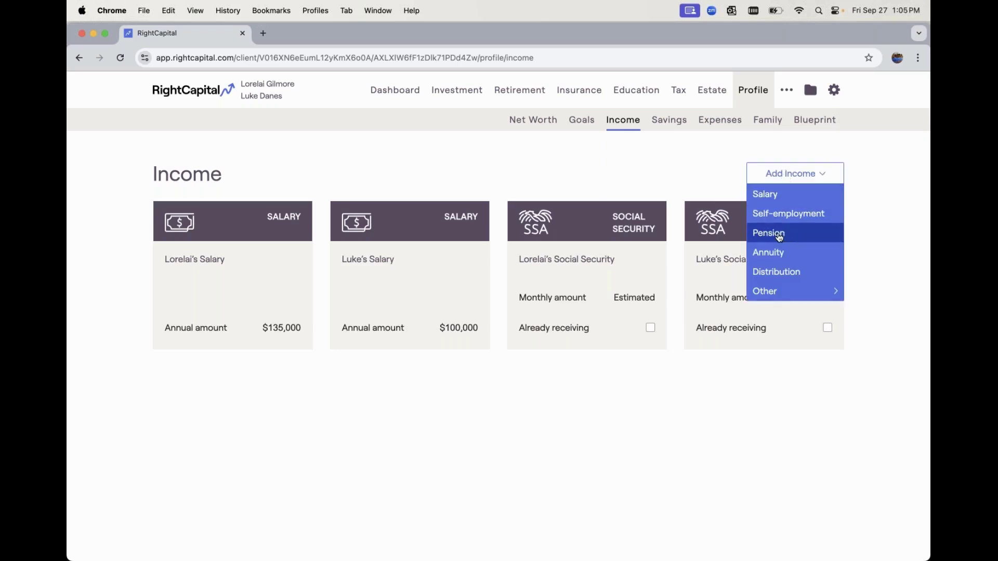
click(779, 237)
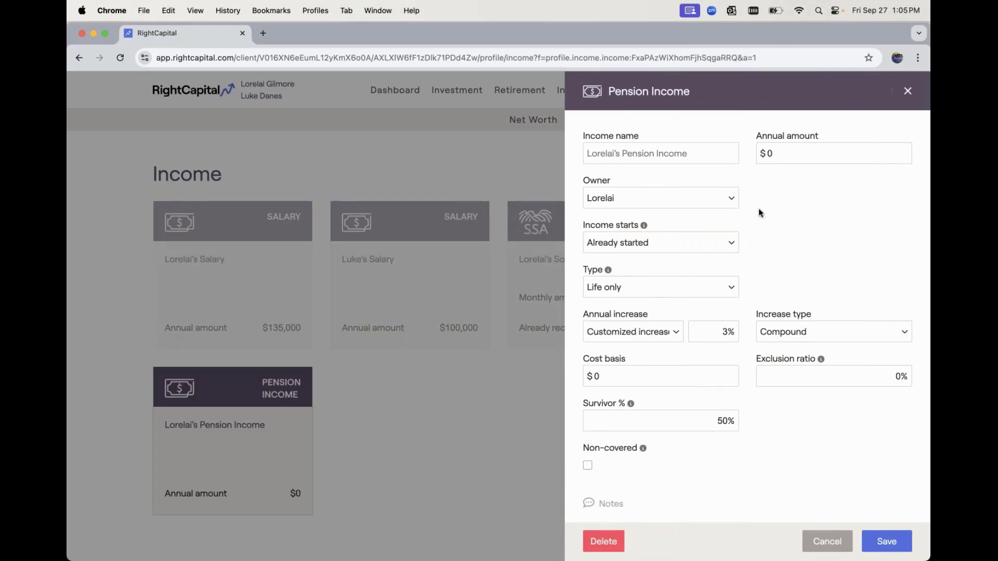
click(793, 152)
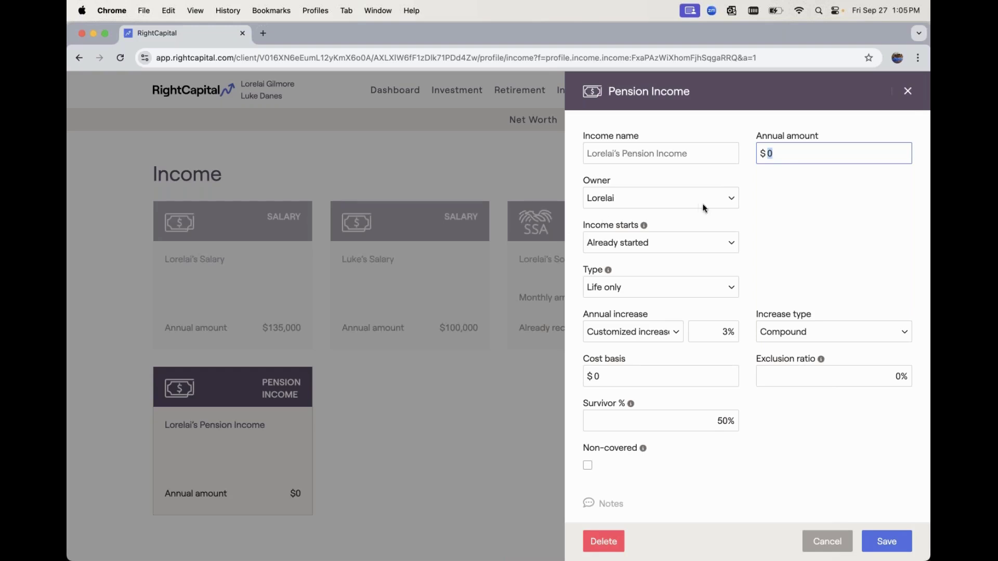
click(779, 157)
text(100,000)
Name the pension with the owner's first name followed by "Age 67 No Survivor", keeping the current owner.
click(660, 149)
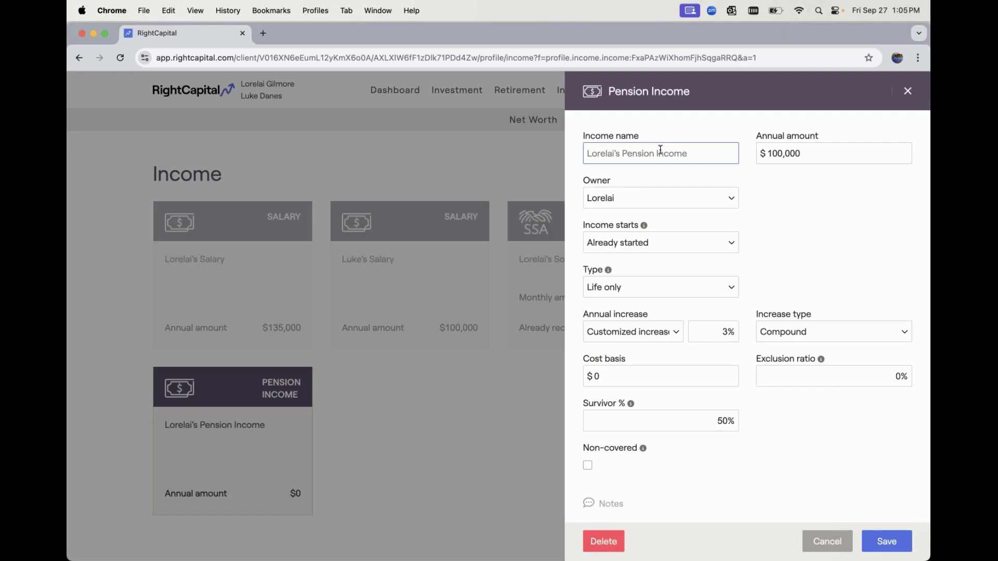
text(Lorelai's Age)
text(67 No Sur)
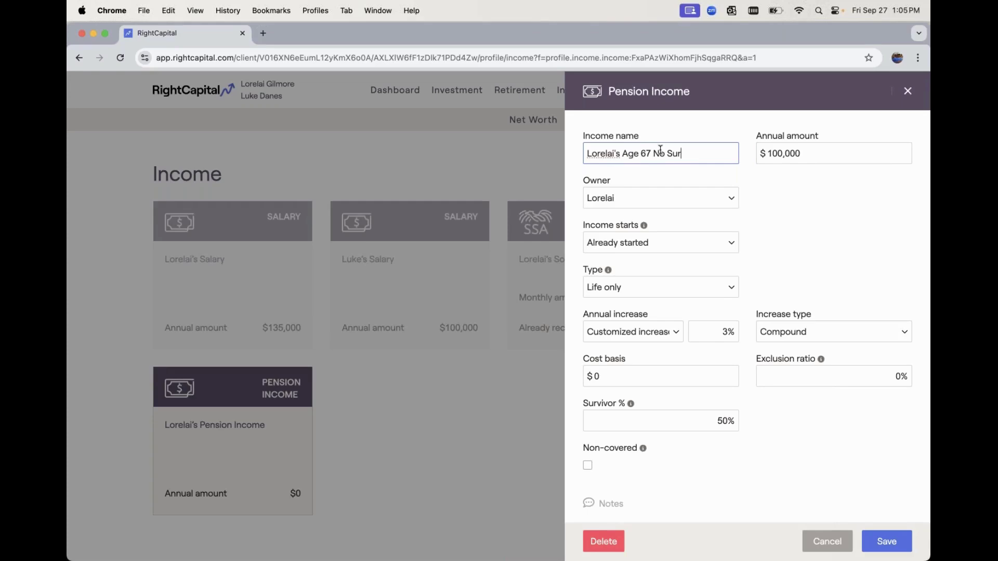
text(vivor)
click(670, 196)
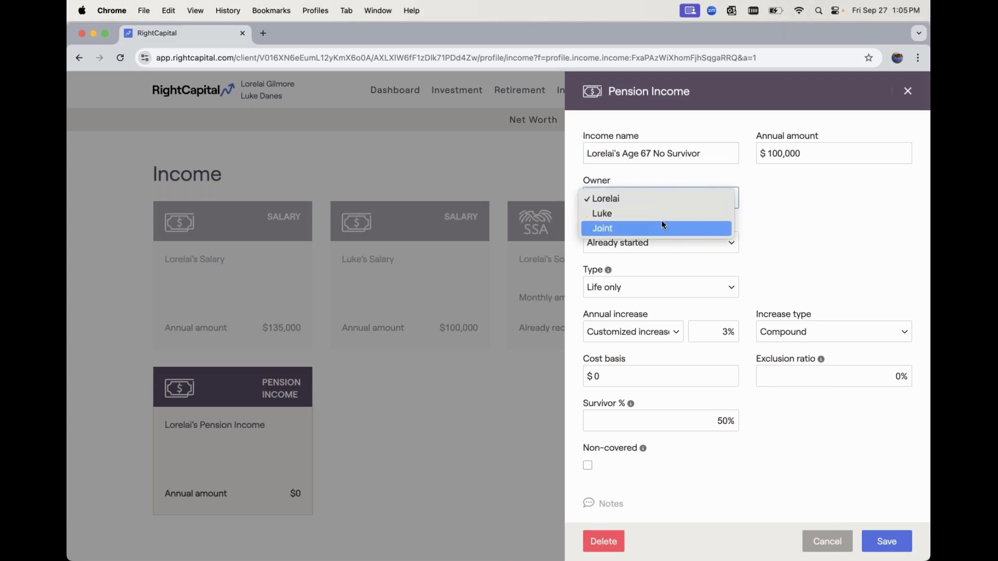
click(762, 229)
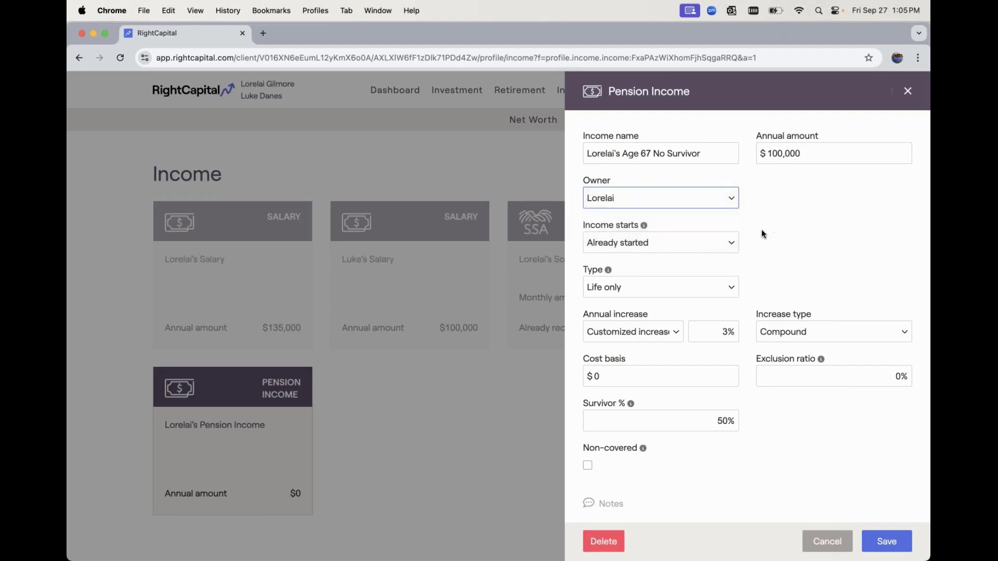
Set the pension income to start at the owner's age 67.
click(684, 247)
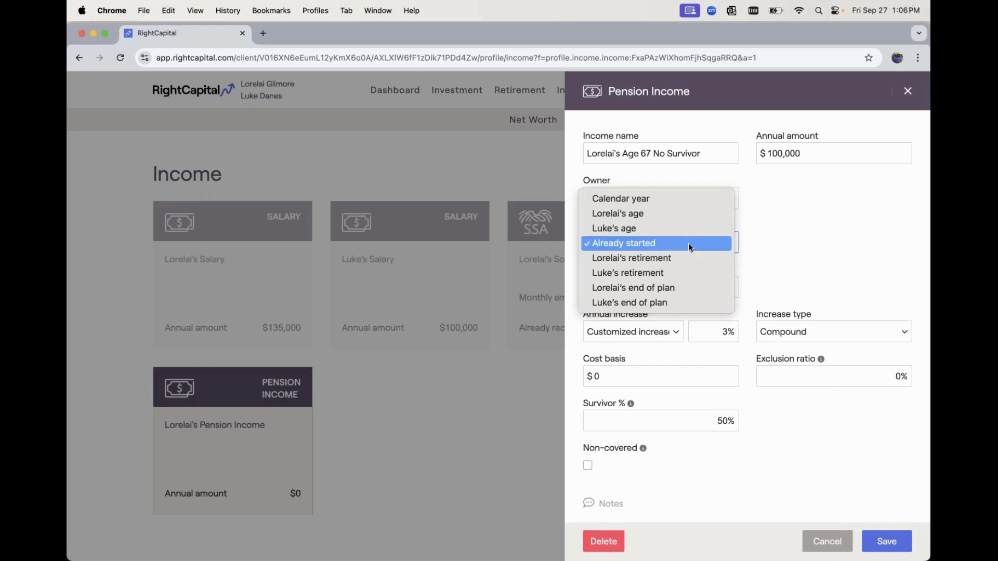
click(703, 215)
click(718, 241)
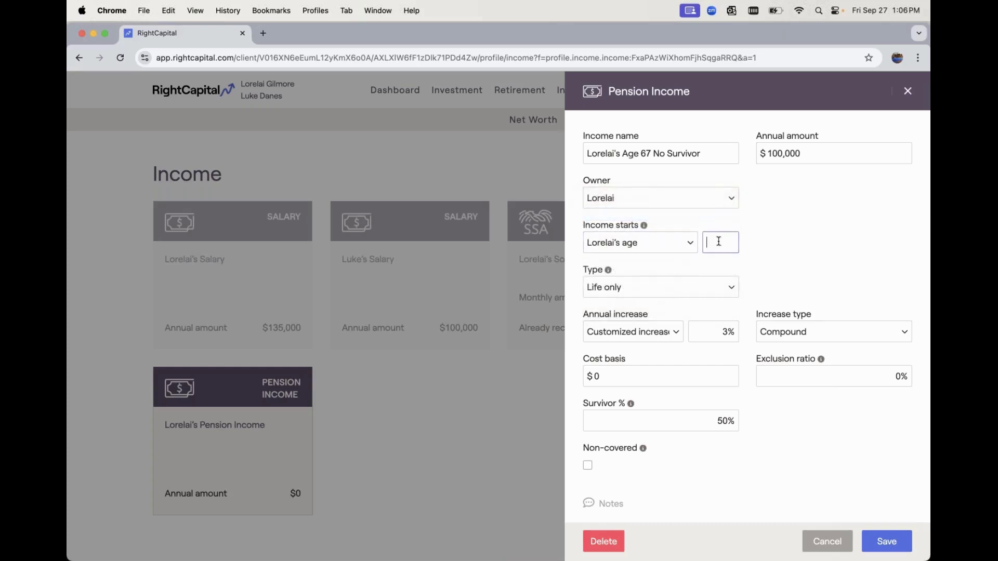
text(67)
click(740, 258)
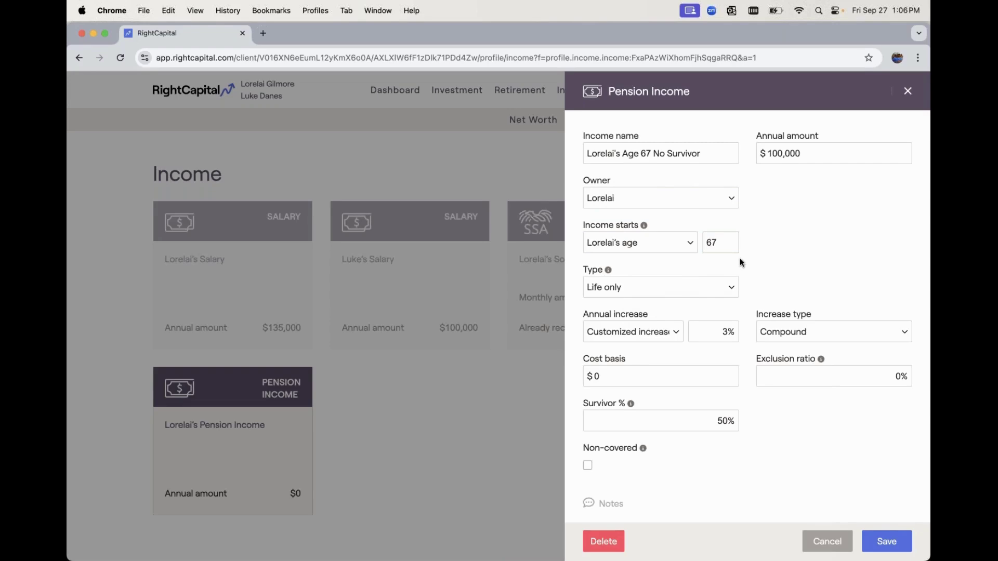
Try the Certain only type for the pension to see its guaranteed period, and return the type to Life only.
click(729, 288)
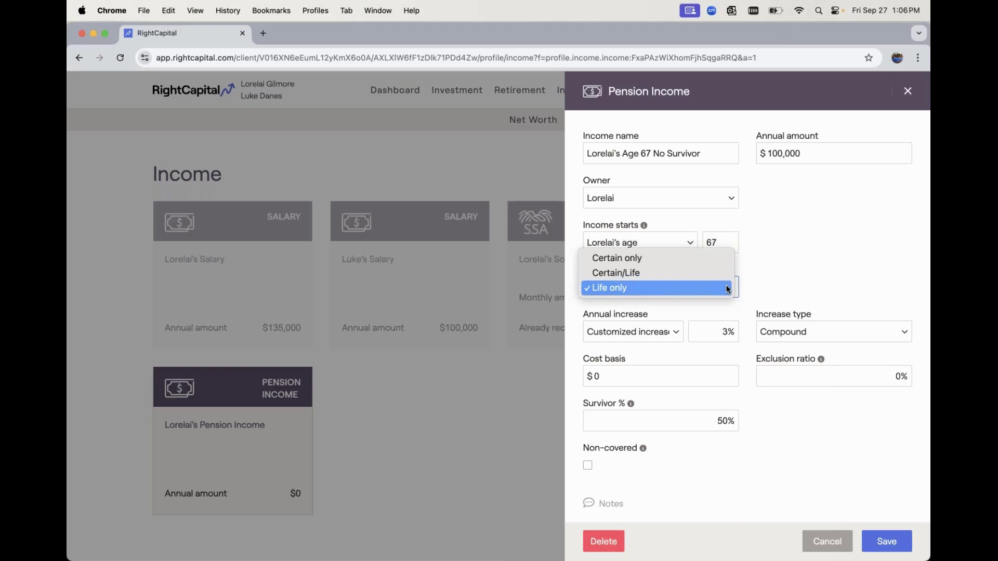
click(684, 259)
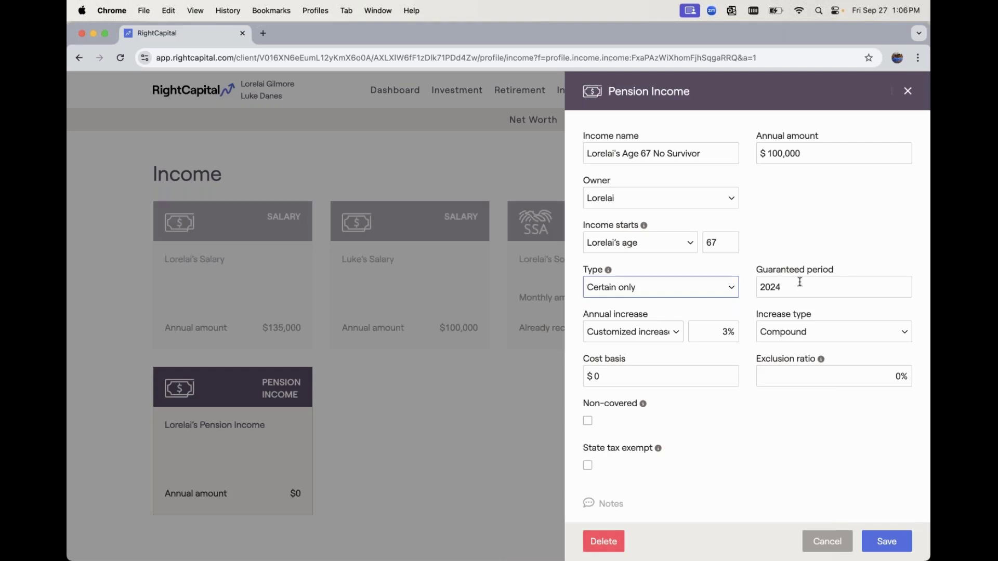
key(Tab)
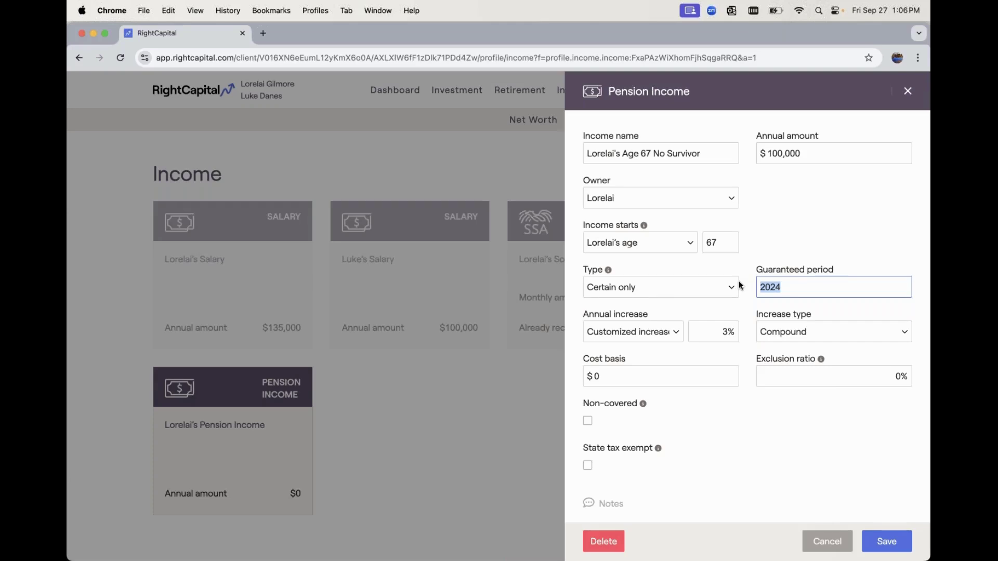
click(671, 289)
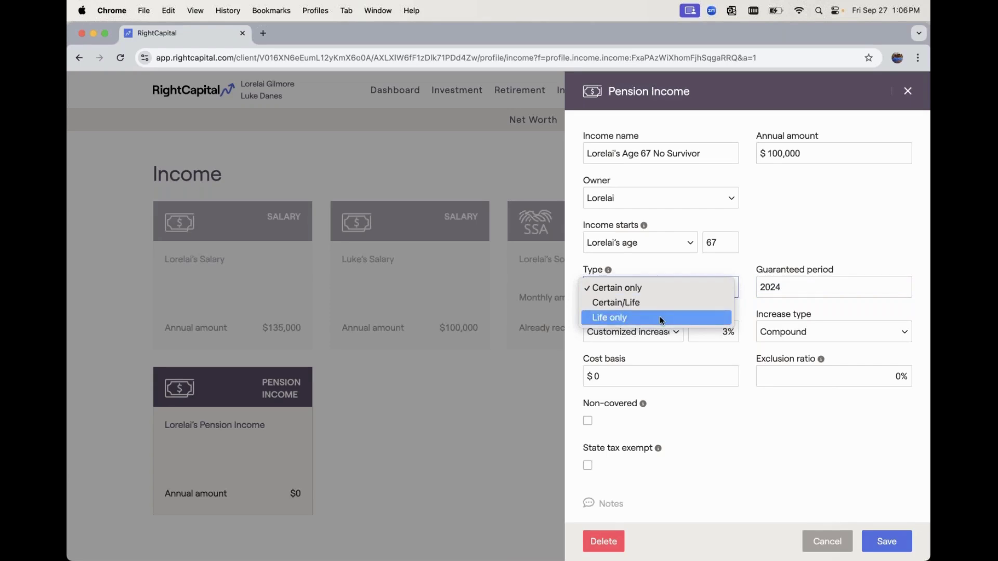
click(661, 318)
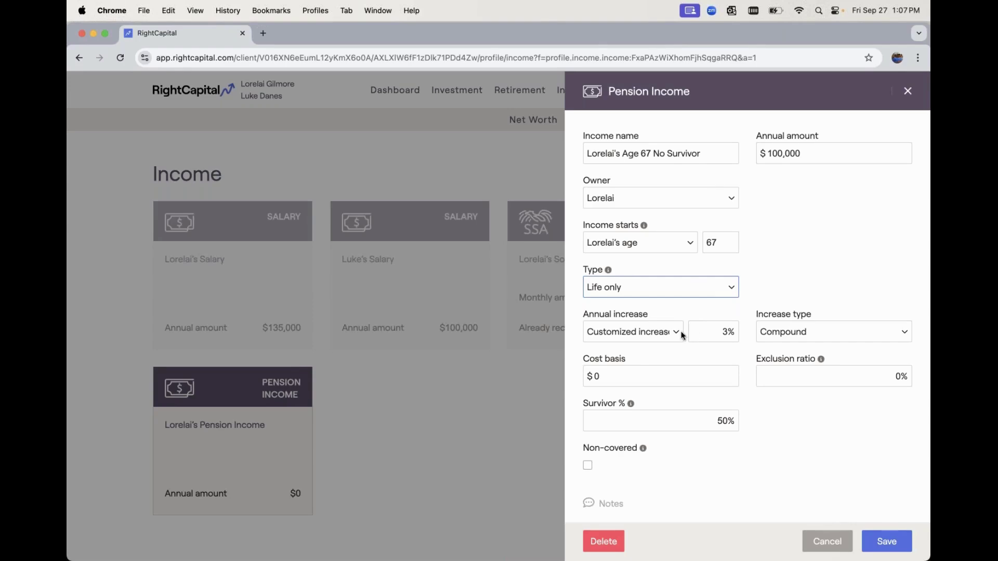
Set the pension's annual increase to a customized 2.7%, keeping the Compound increase type.
click(667, 329)
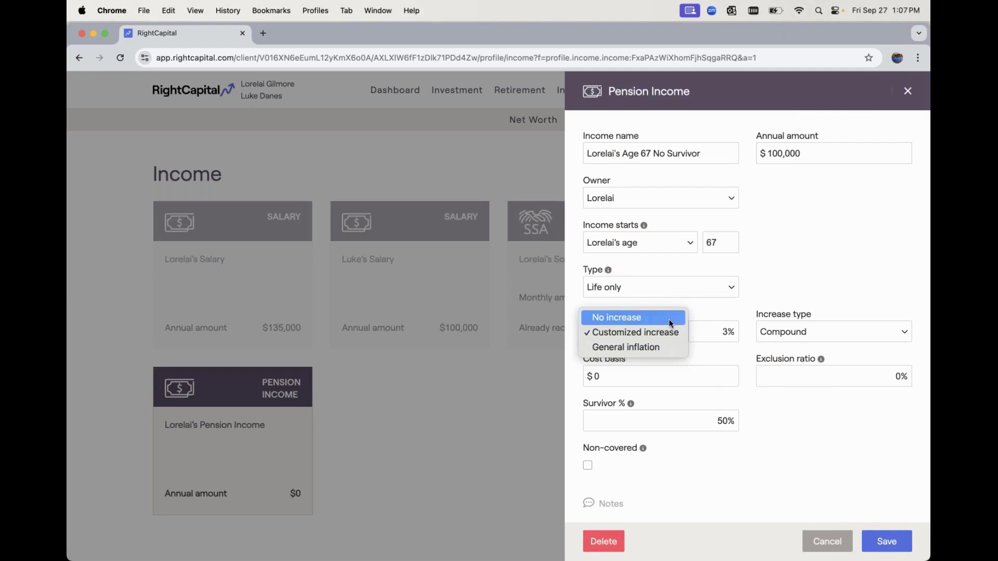
click(686, 331)
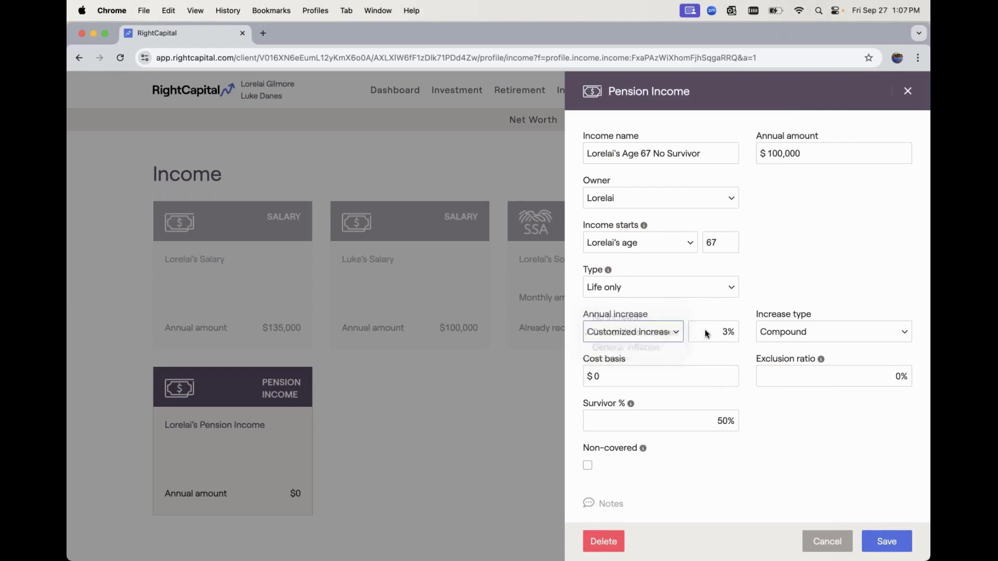
click(728, 332)
double_click(737, 333)
text(2.7)
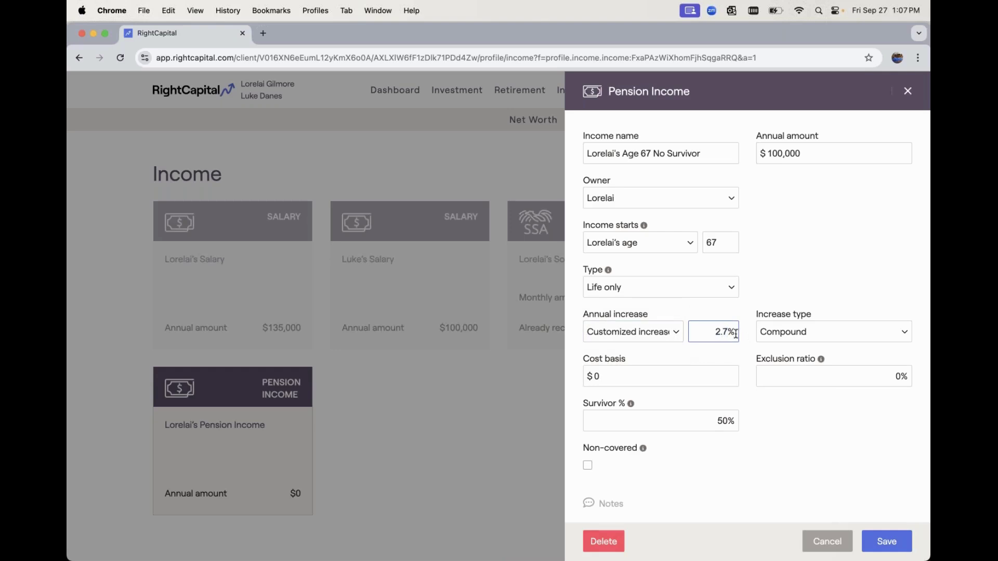
click(777, 334)
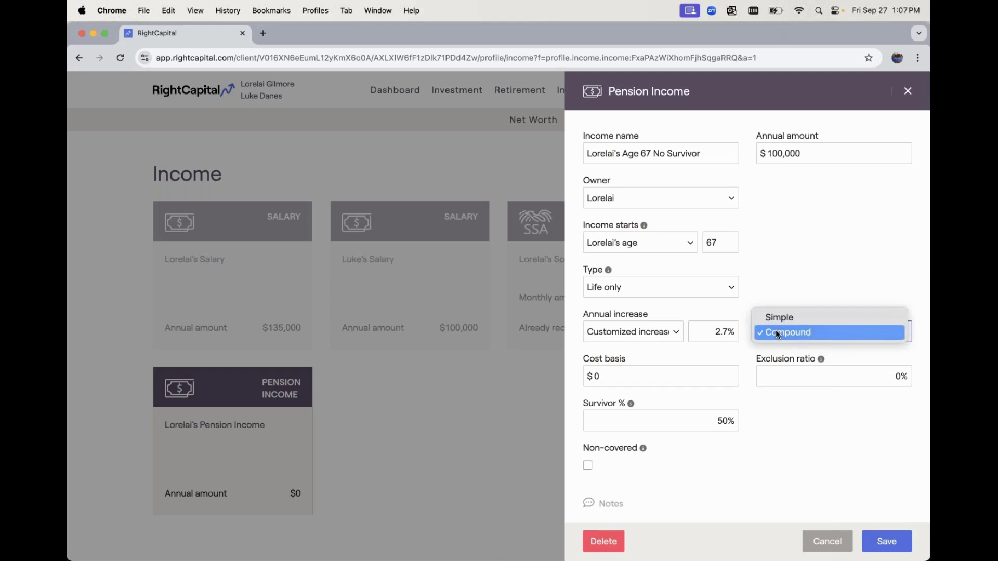
click(746, 351)
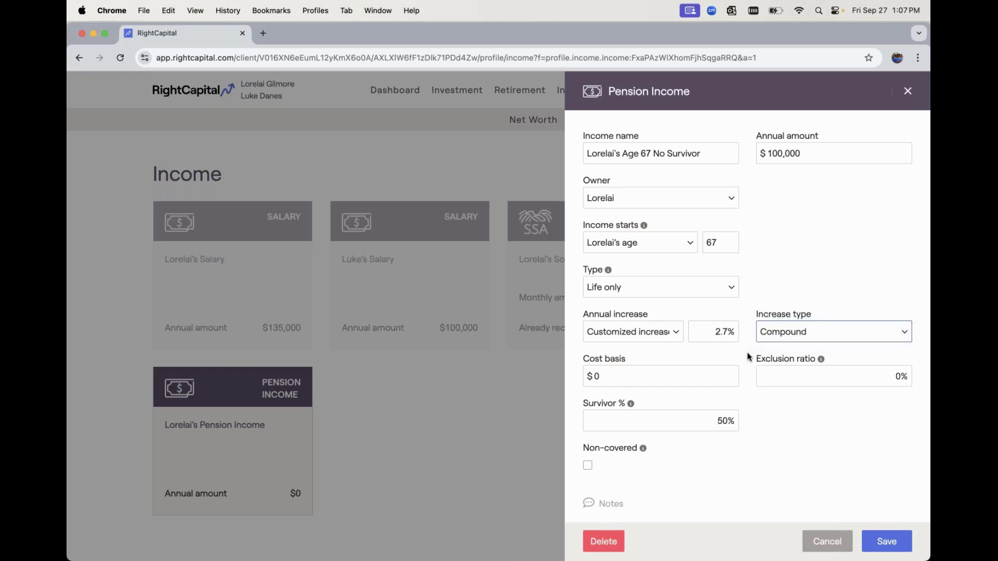
Set the pension's survivor percentage to 0%, leaving the cost basis and exclusion ratio at zero.
scroll(746, 362, down, 1)
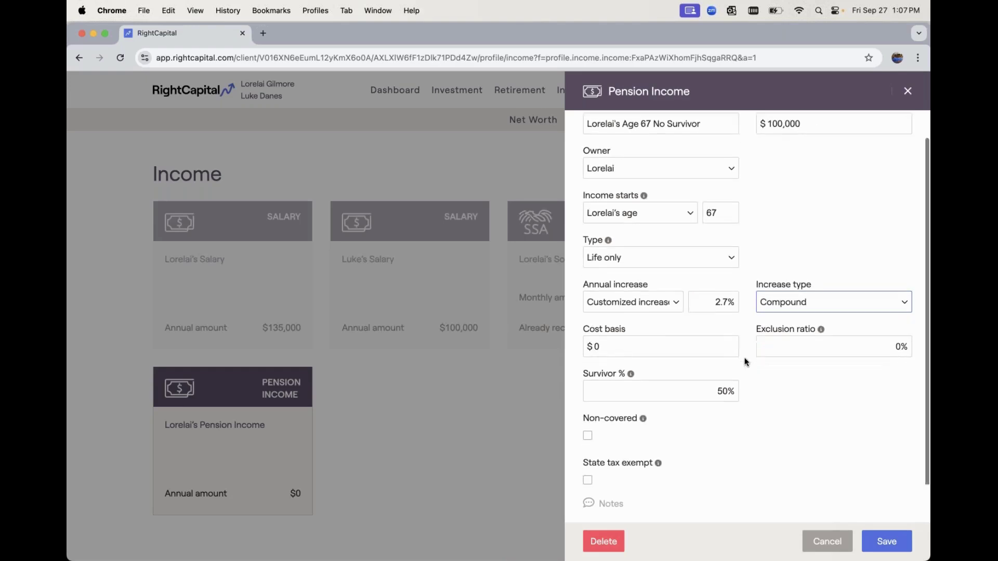
scroll(746, 362, down, 1)
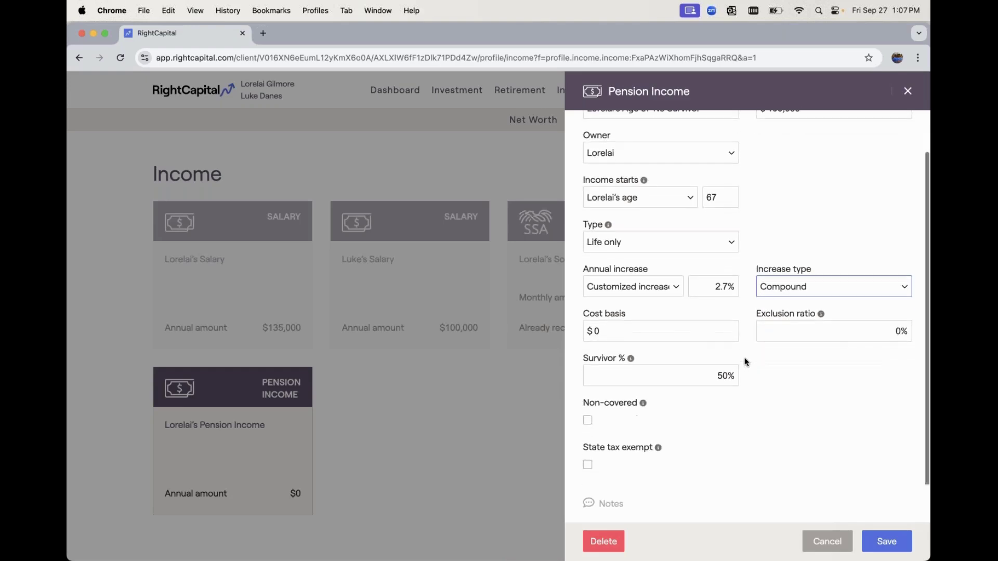
click(714, 339)
click(775, 327)
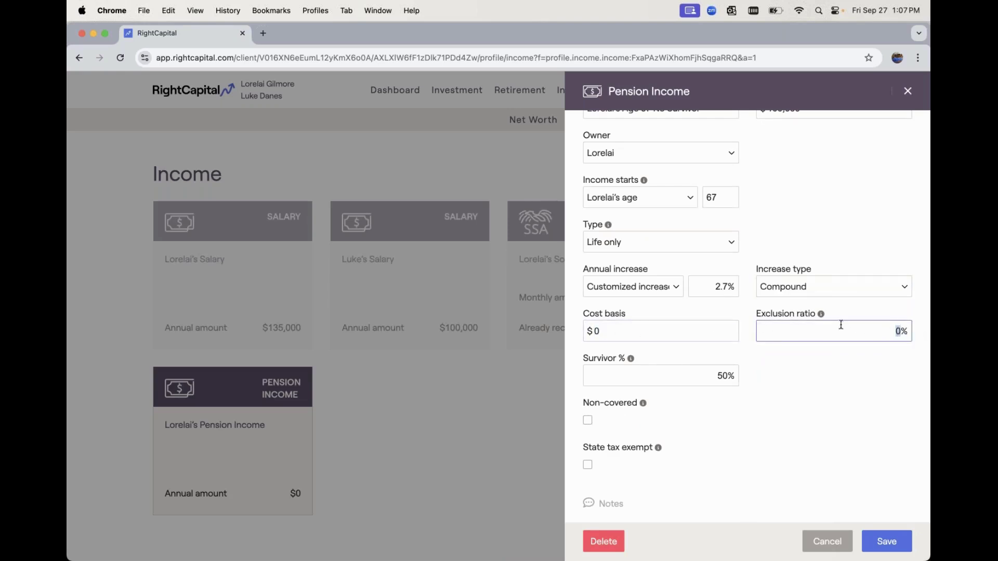
mouse_move(821, 316)
click(699, 376)
key(super+a)
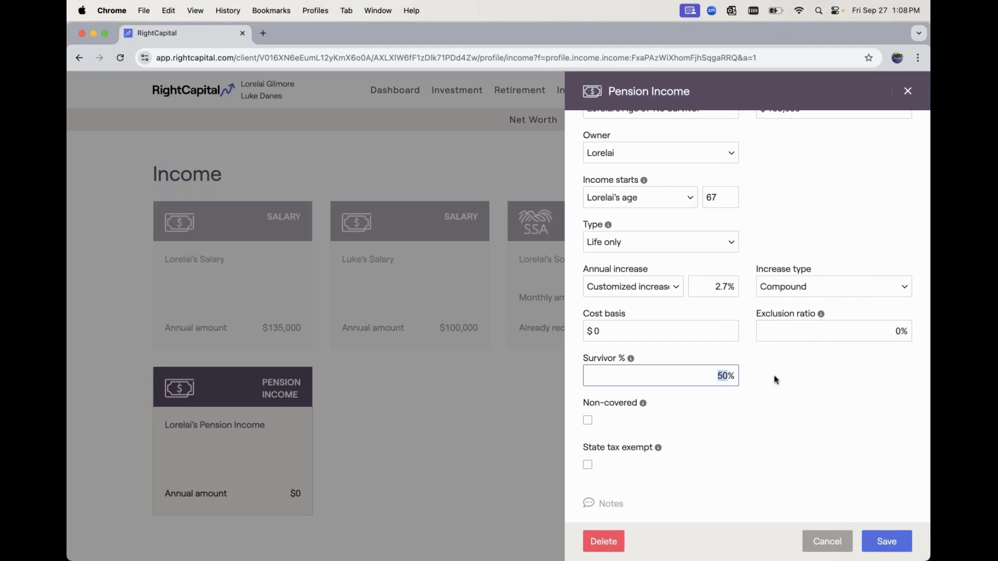
key(BackSpace)
text(0)
click(695, 404)
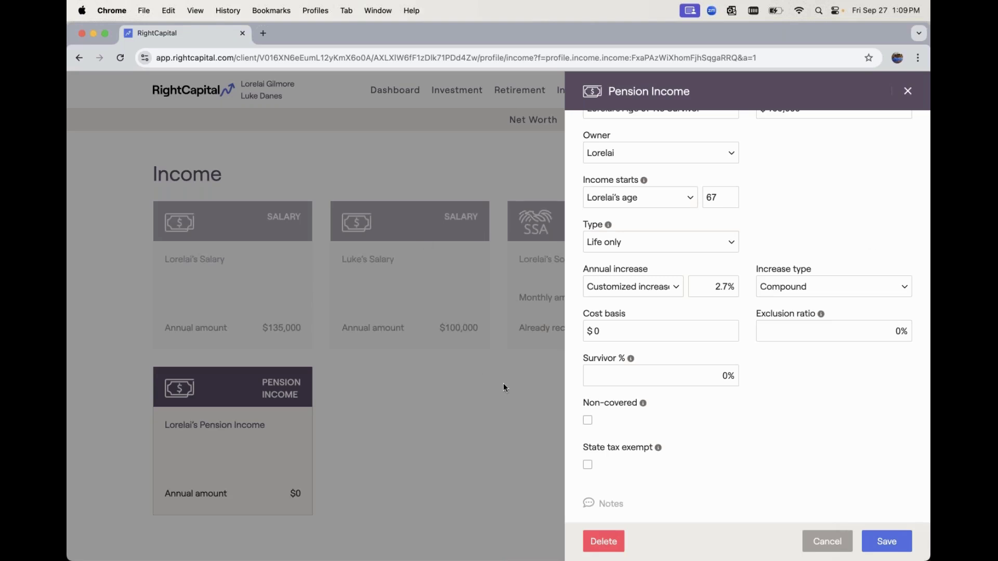
Mark the pension as non-covered and save the pension income.
click(588, 420)
mouse_move(645, 408)
mouse_move(659, 450)
click(879, 541)
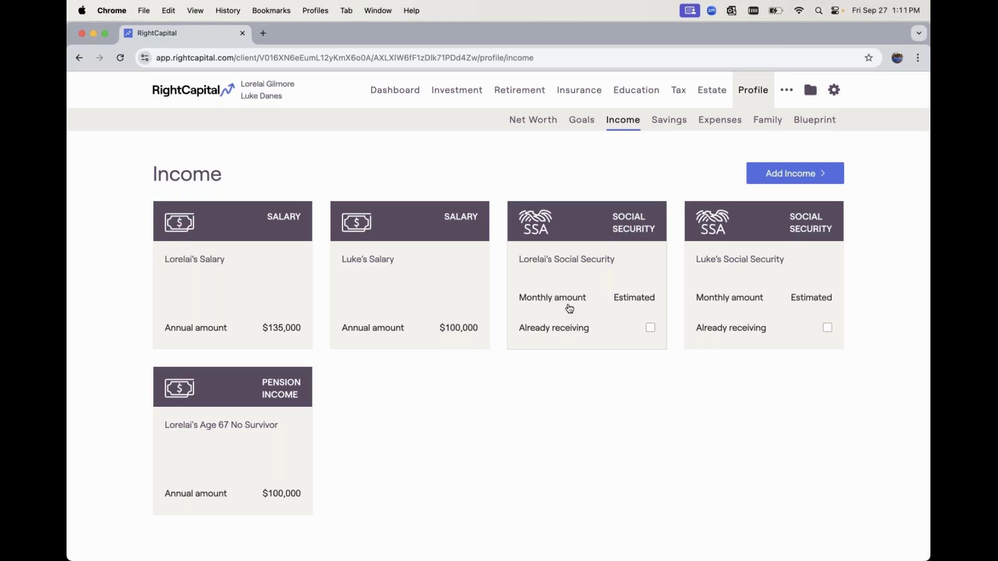
Open the pension owner's Social Security entry and review the filing age options, keeping Full Retirement Age (FRA).
click(570, 310)
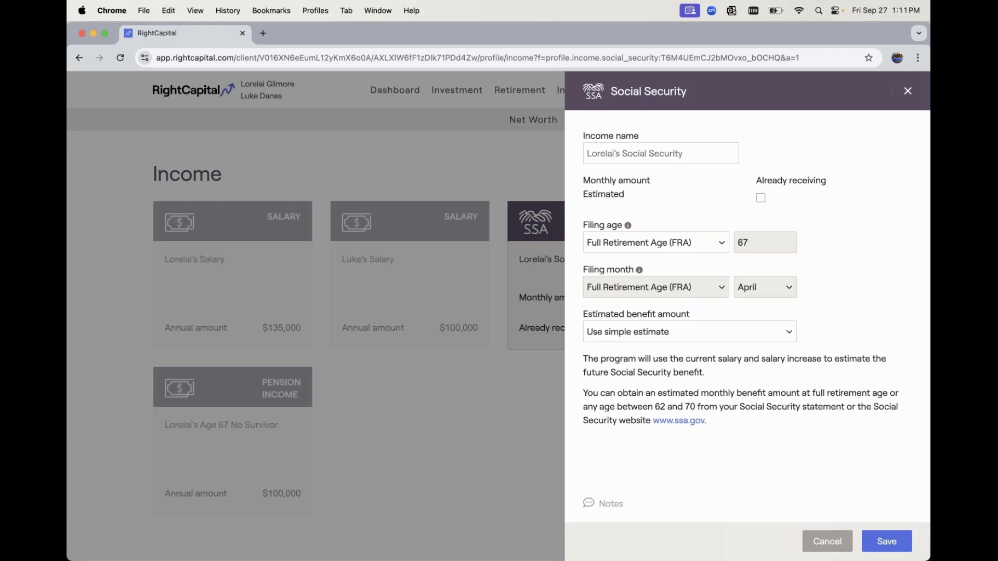
click(669, 247)
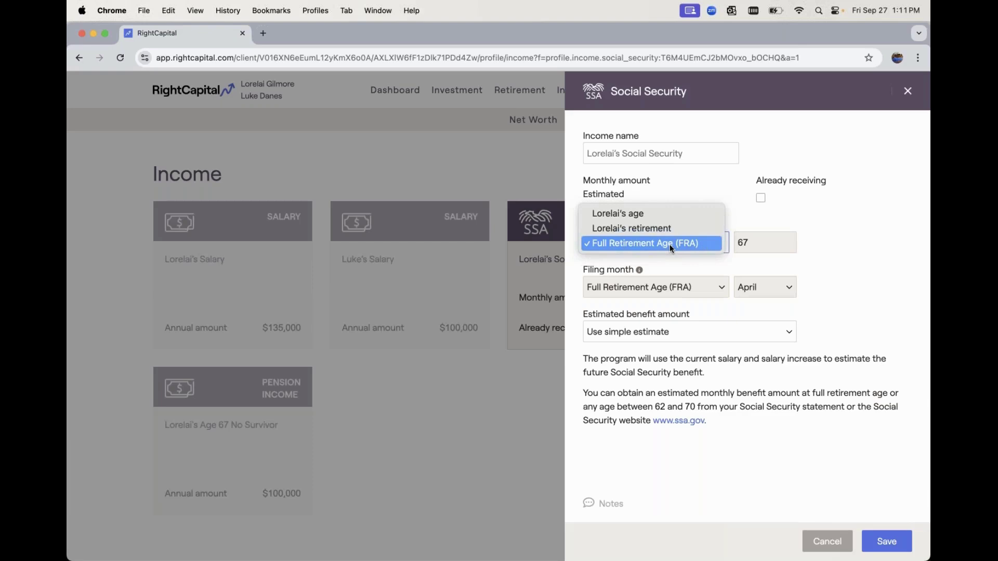
click(872, 298)
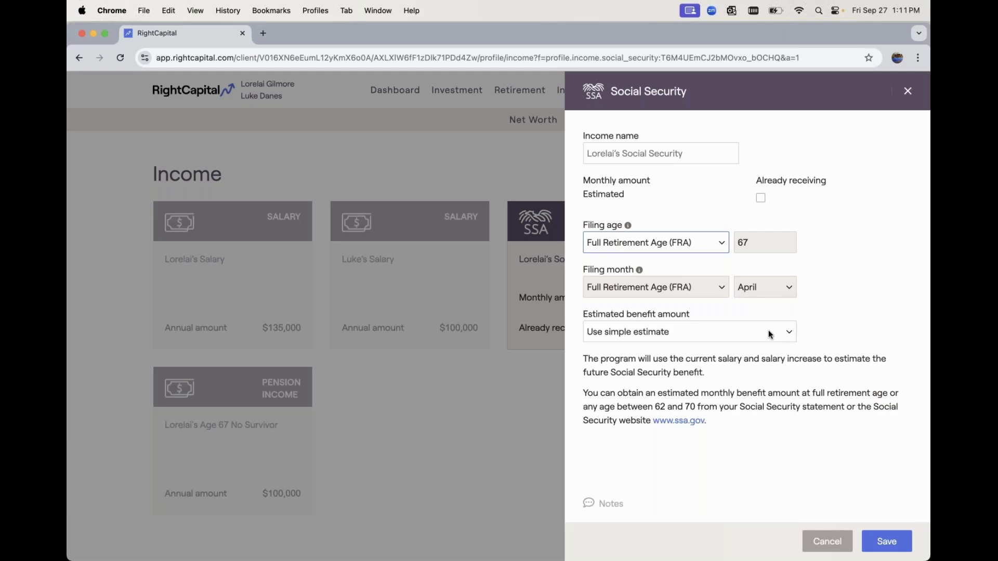
Try No Social Security as the estimated benefit amount, and return it to Use simple estimate.
click(742, 334)
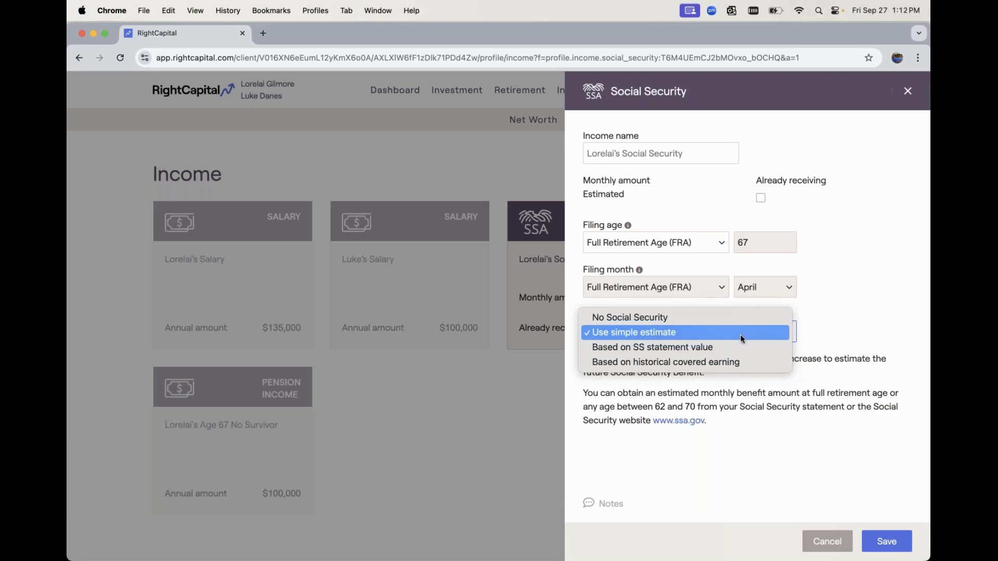
click(728, 318)
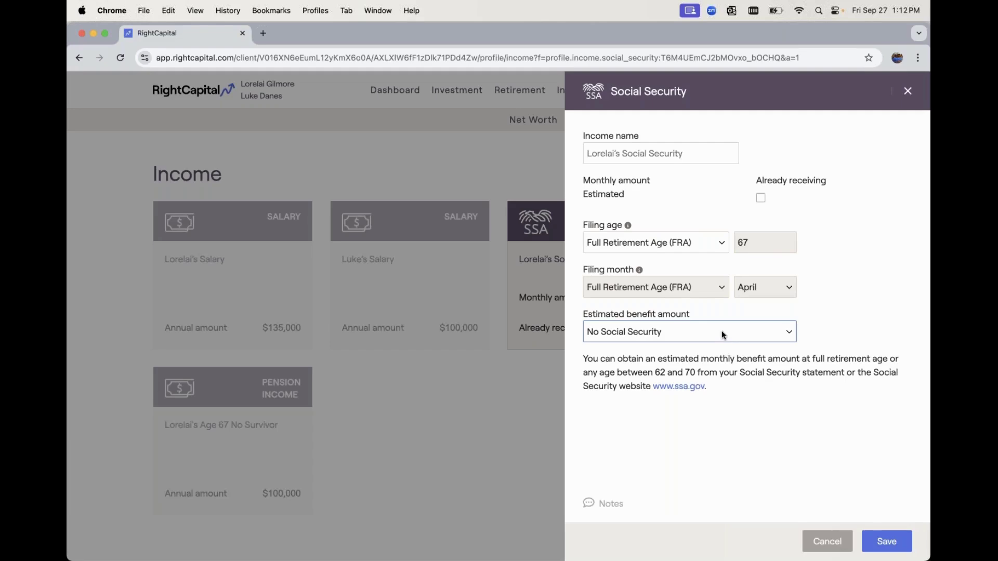
click(721, 332)
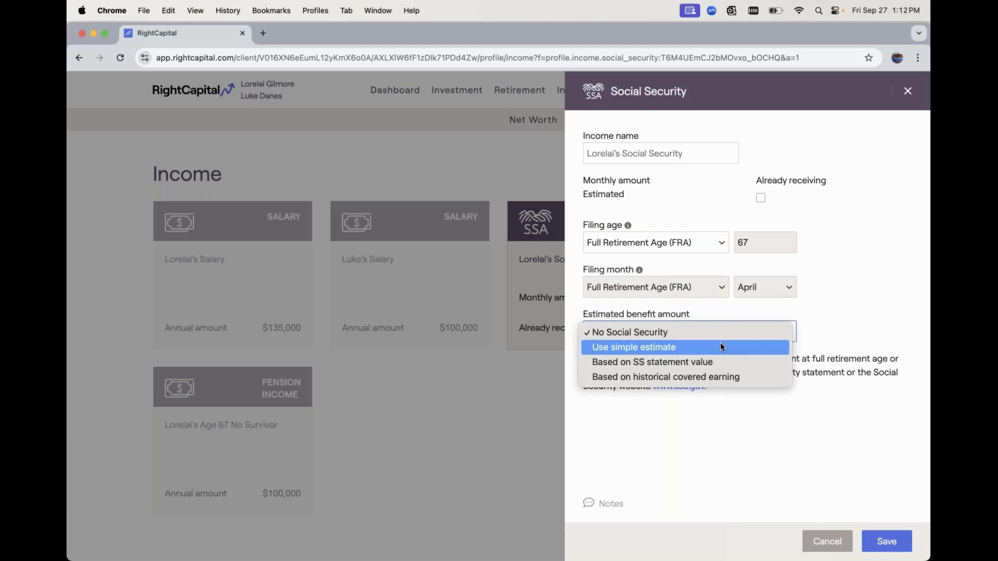
click(720, 347)
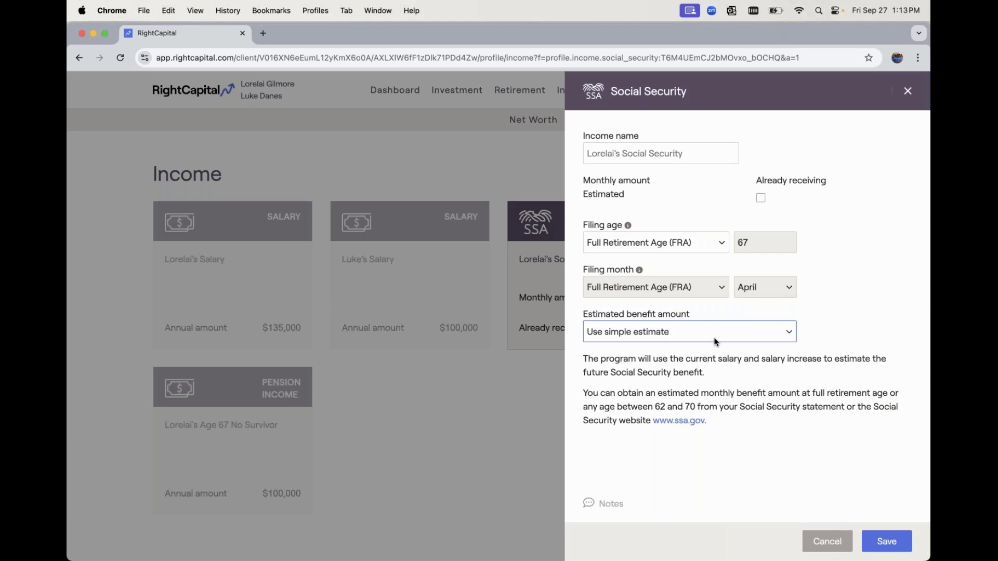
Base the estimated benefit amount on the SS statement value and view the start age and monthly benefit fields.
click(715, 342)
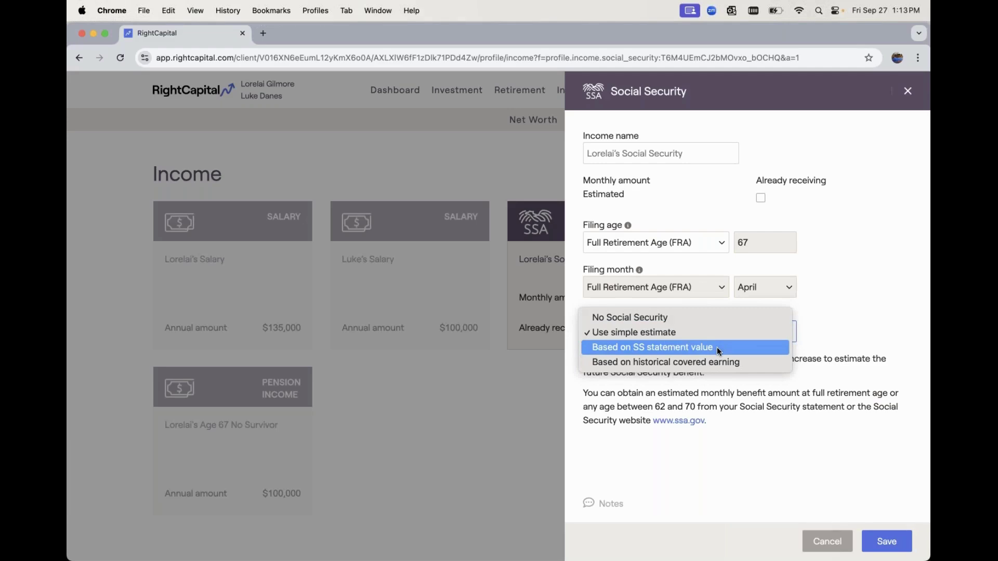
click(717, 347)
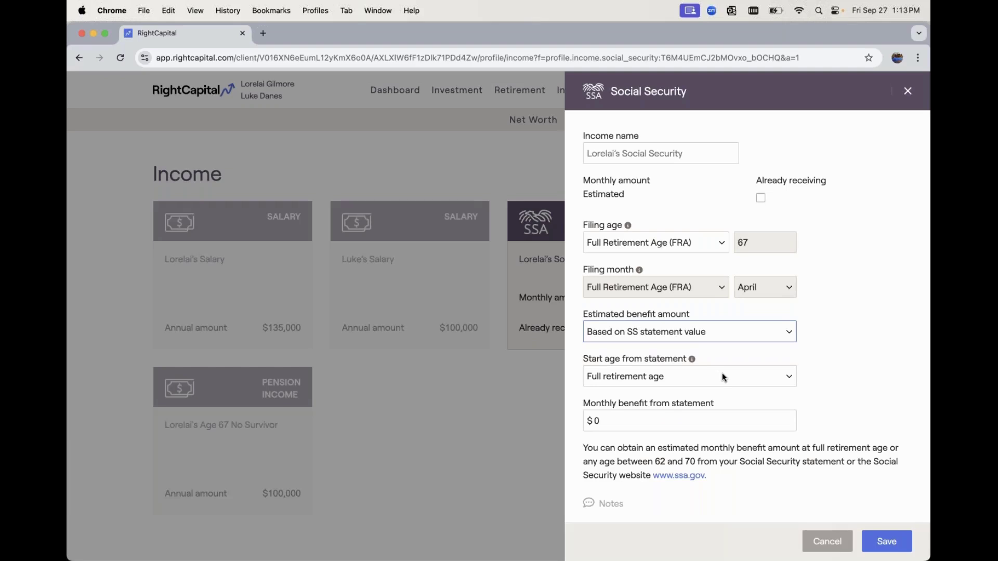
scroll(723, 374, down, 1)
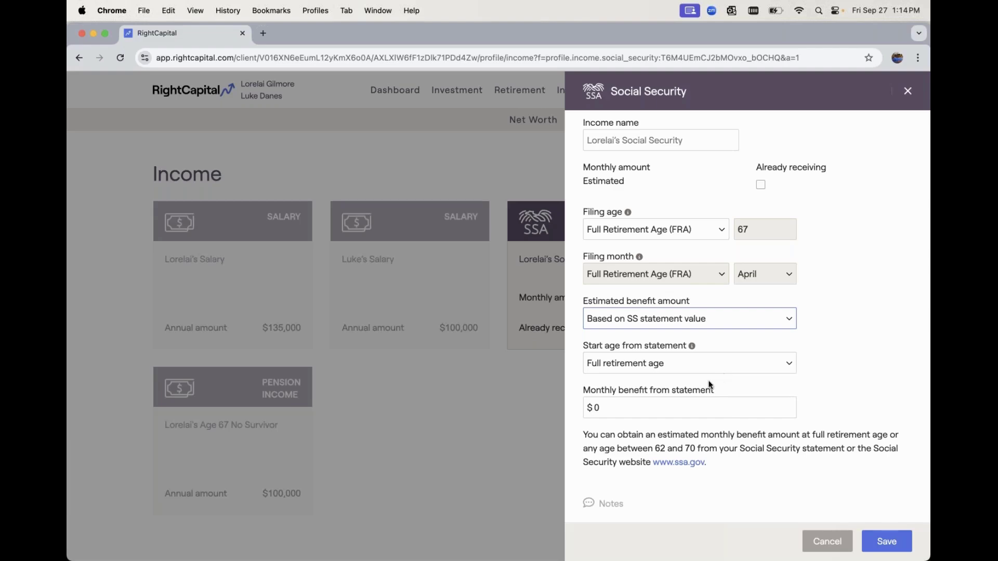
Base the estimated benefit amount on historical covered earning and look through the covered earning table by calendar year.
click(700, 327)
click(699, 333)
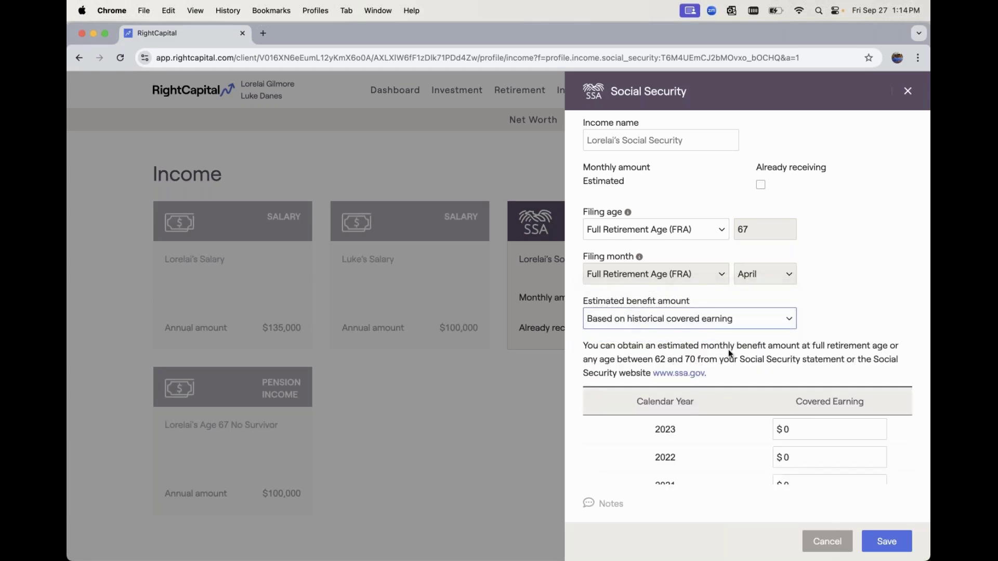
scroll(728, 352, down, 1)
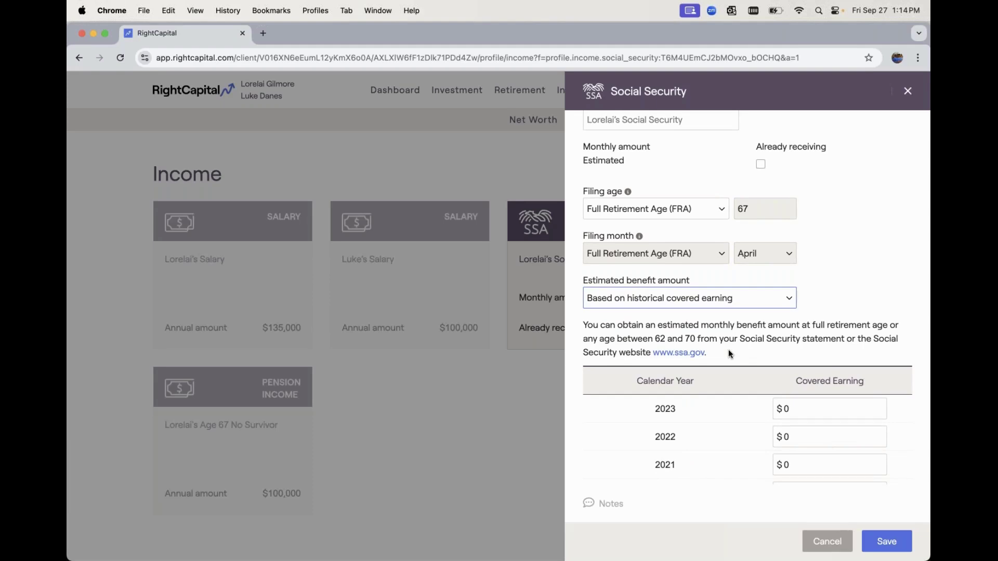
scroll(729, 352, down, 3)
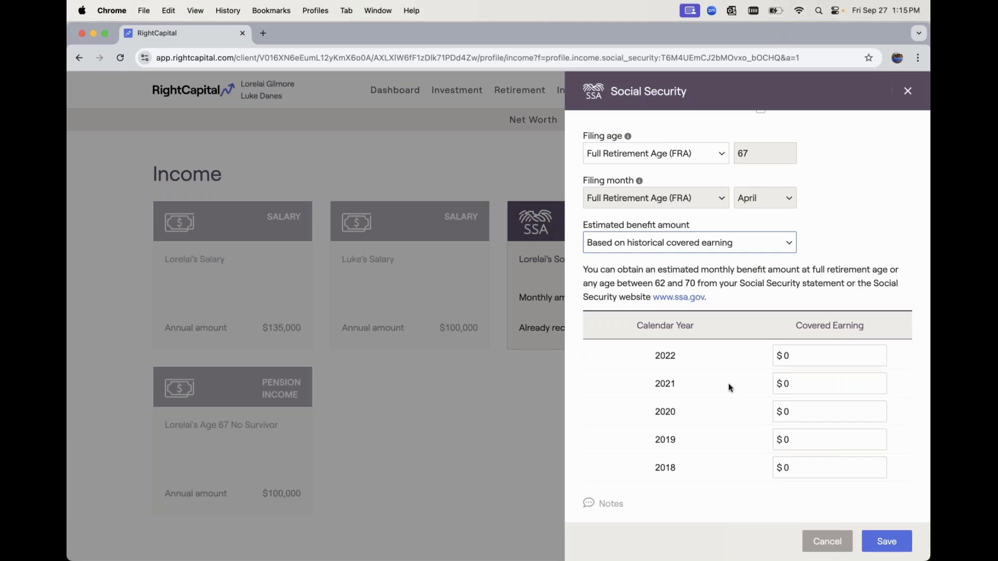
scroll(728, 384, down, 2)
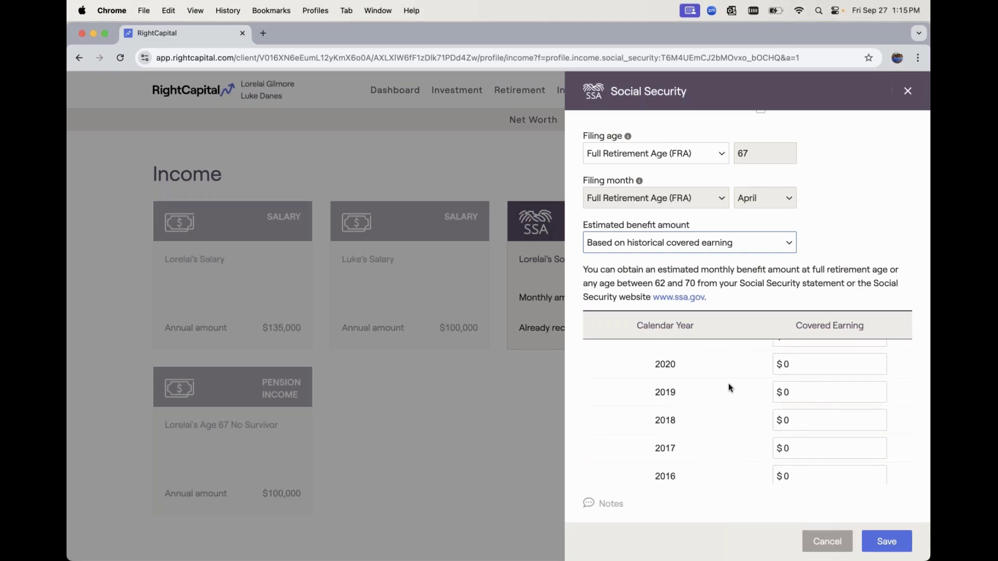
scroll(728, 387, down, 4)
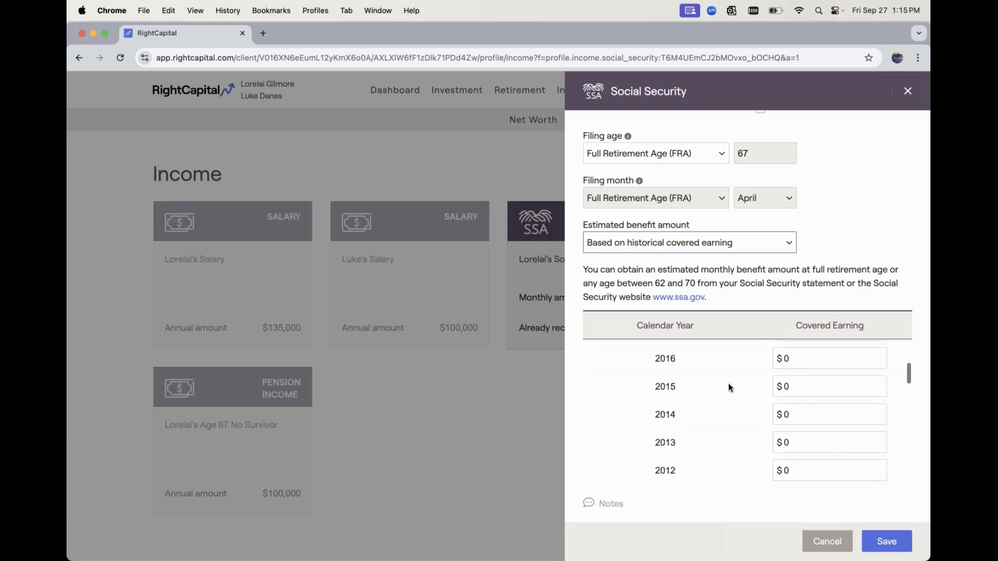
scroll(729, 387, down, 2)
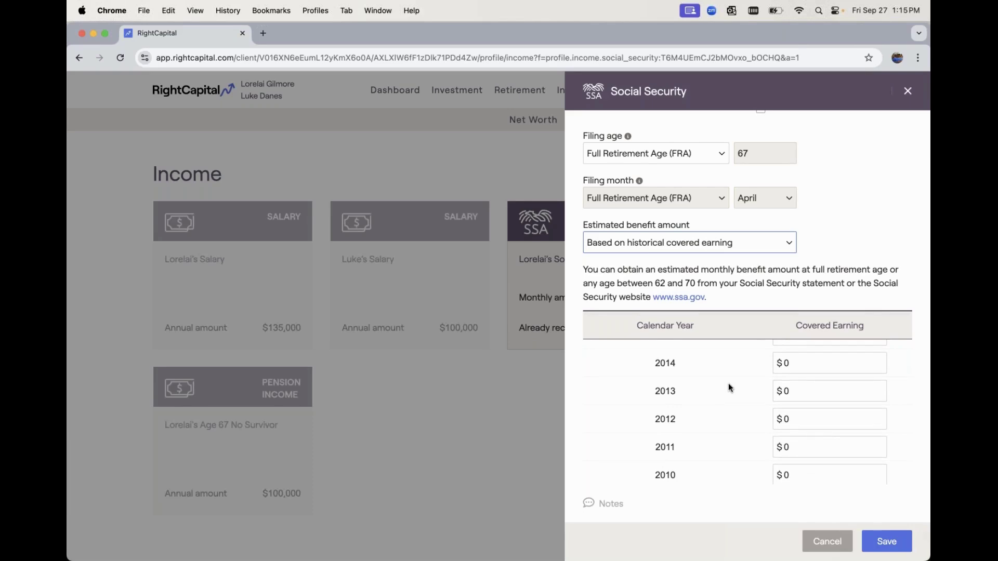
scroll(728, 387, up, 1)
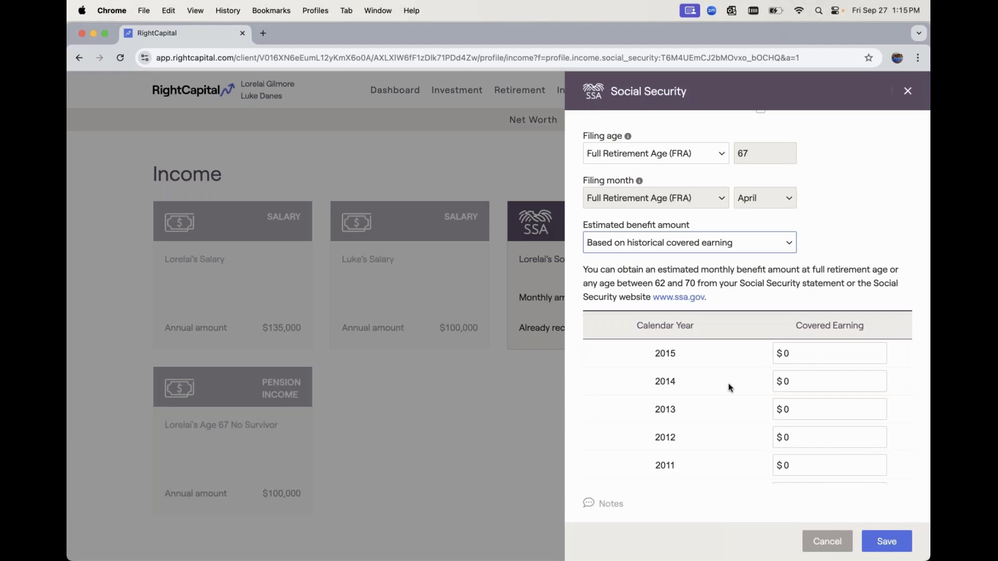
scroll(729, 388, up, 8)
Set the estimated benefit amount to Use simple estimate and save the Social Security entry.
click(735, 247)
click(720, 215)
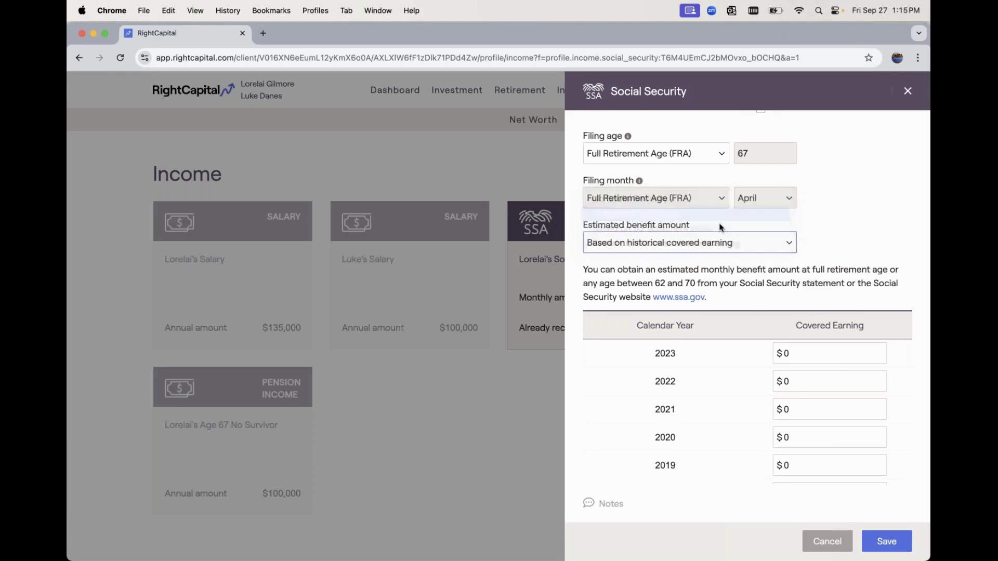
click(889, 541)
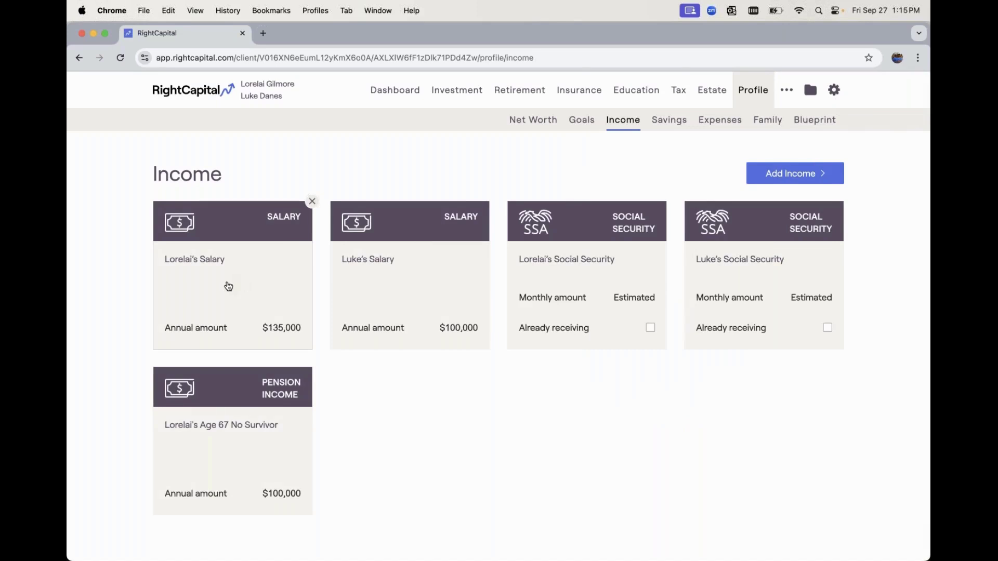
Try excluding the $135,000 salary from SS tax, turn the exclusion back off, and save the salary entry.
click(227, 290)
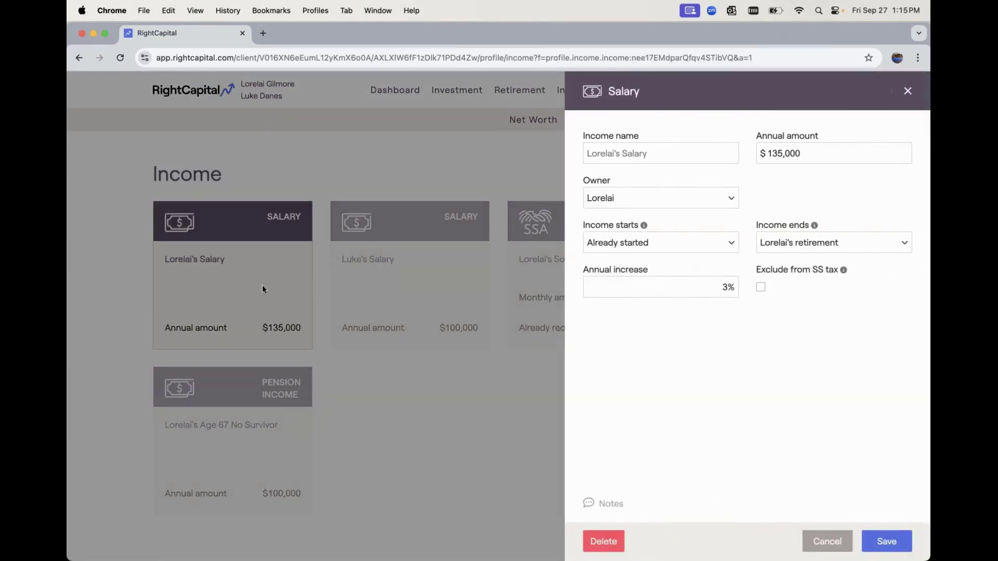
click(760, 289)
click(761, 288)
click(885, 541)
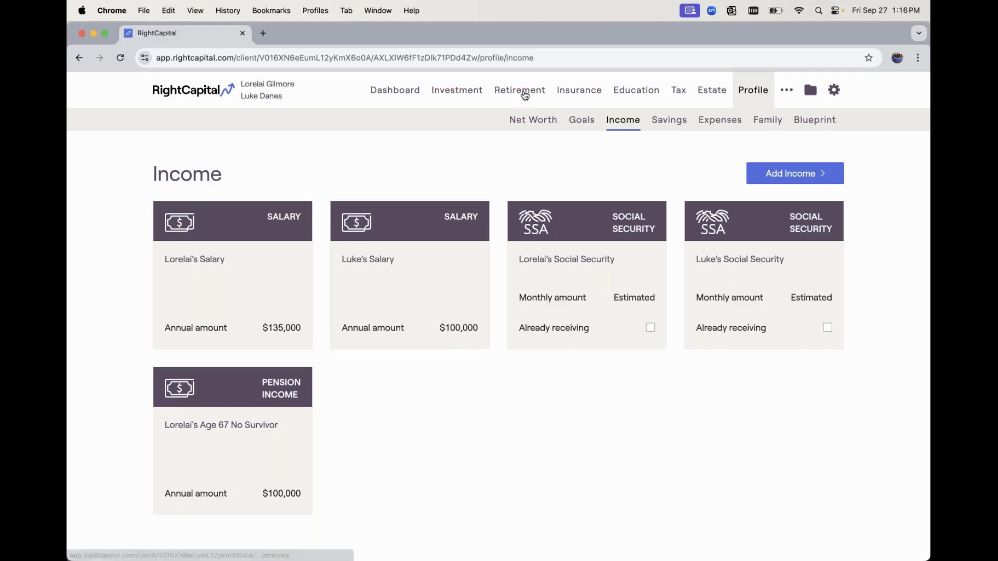
In the retirement analysis, add the Age 67 No Survivor pension to the income action items and save the selection.
click(521, 92)
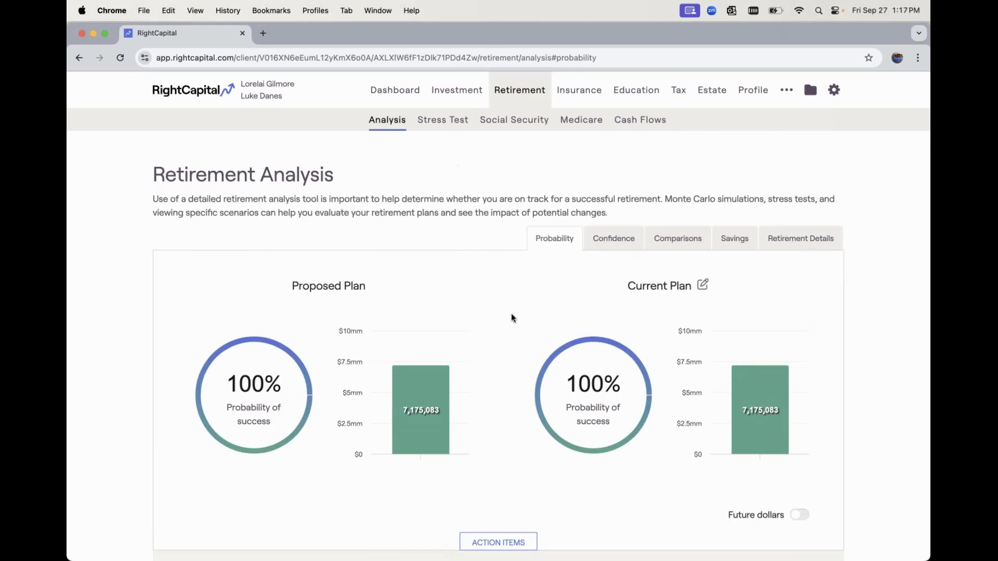
scroll(482, 446, down, 2)
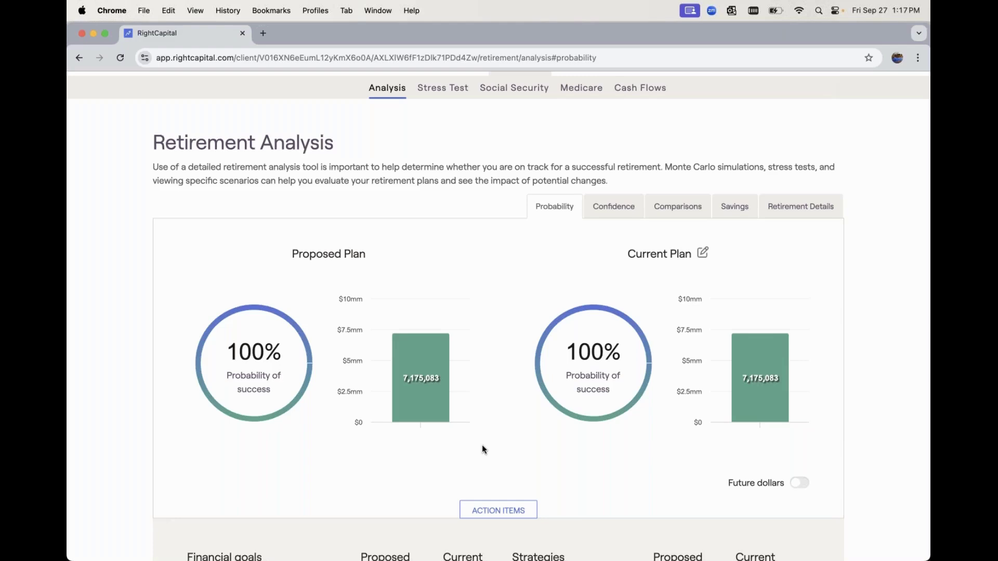
scroll(482, 448, down, 4)
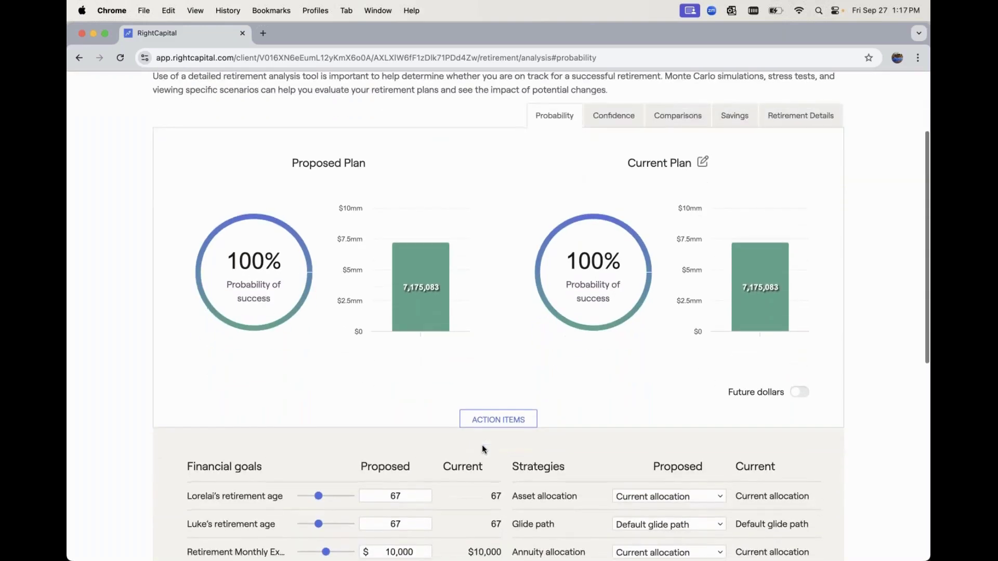
scroll(482, 448, down, 4)
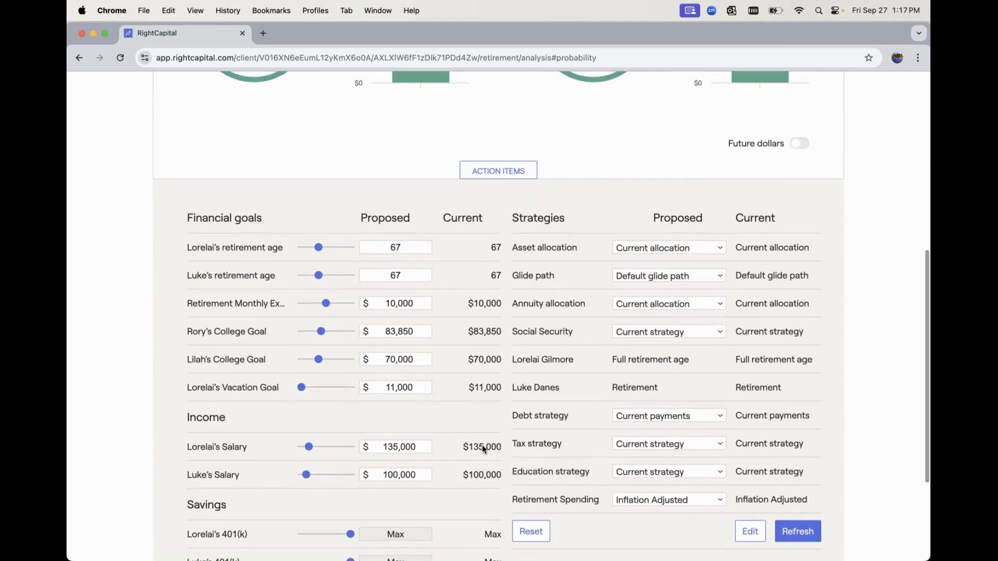
scroll(482, 448, down, 1)
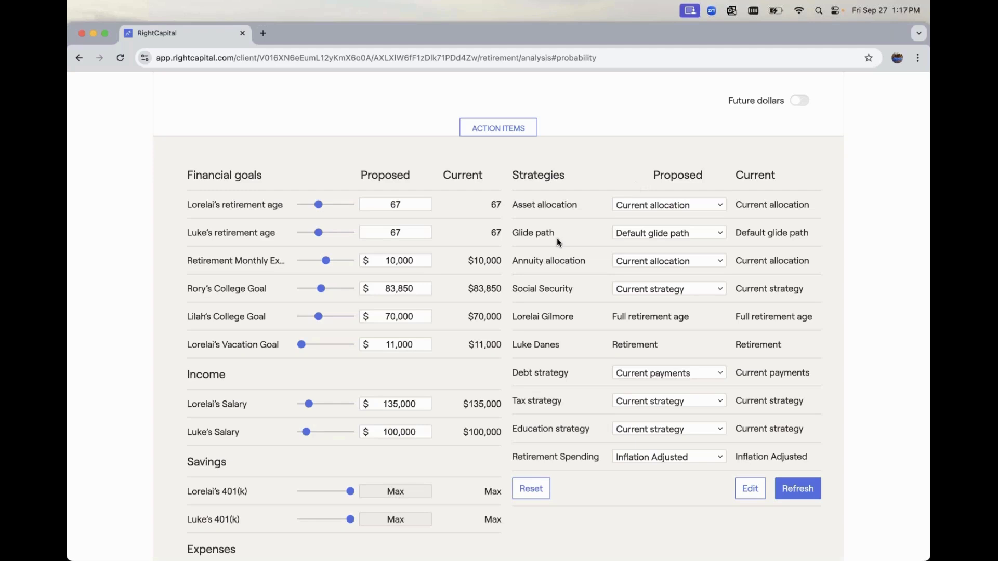
scroll(556, 240, down, 3)
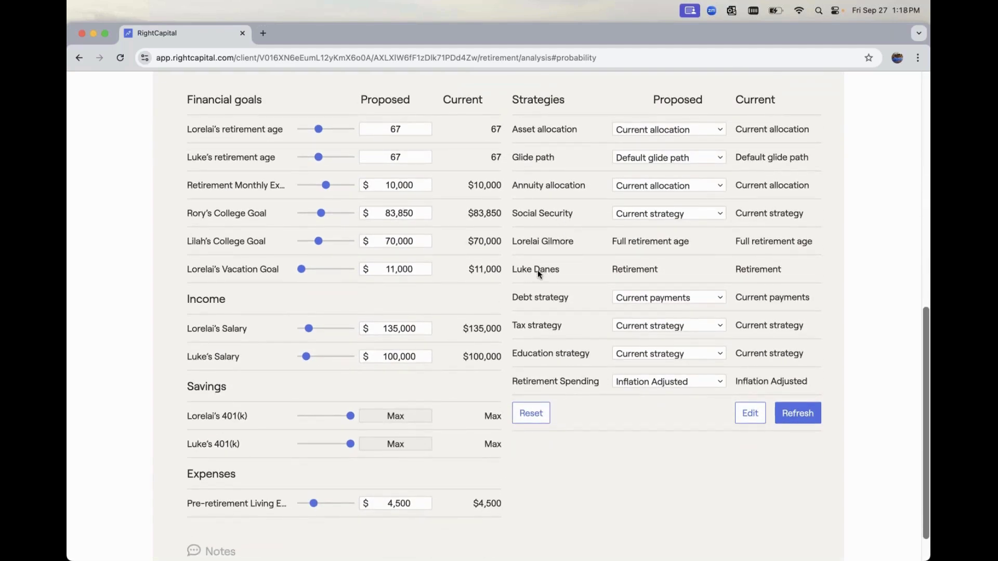
scroll(538, 270, up, 2)
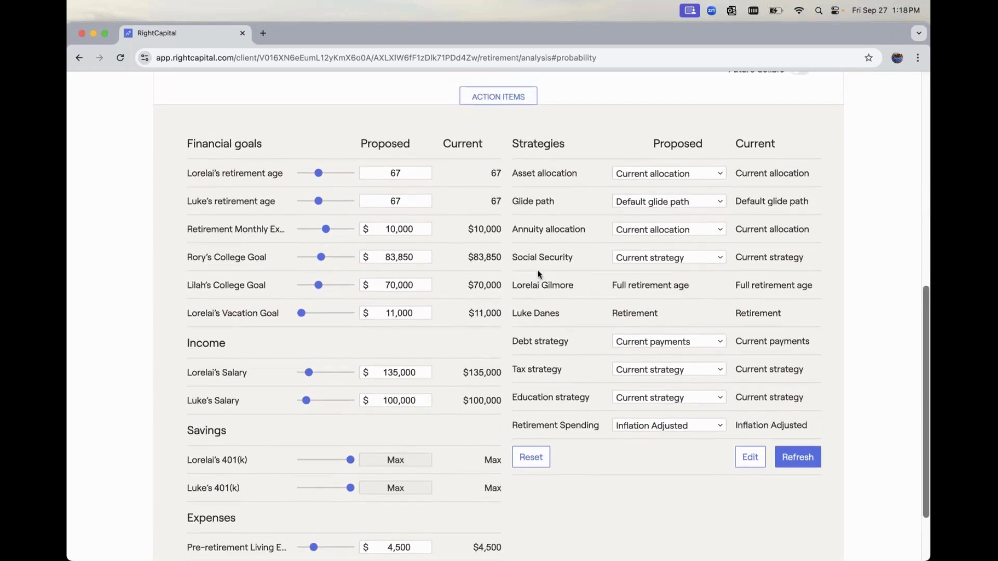
click(752, 456)
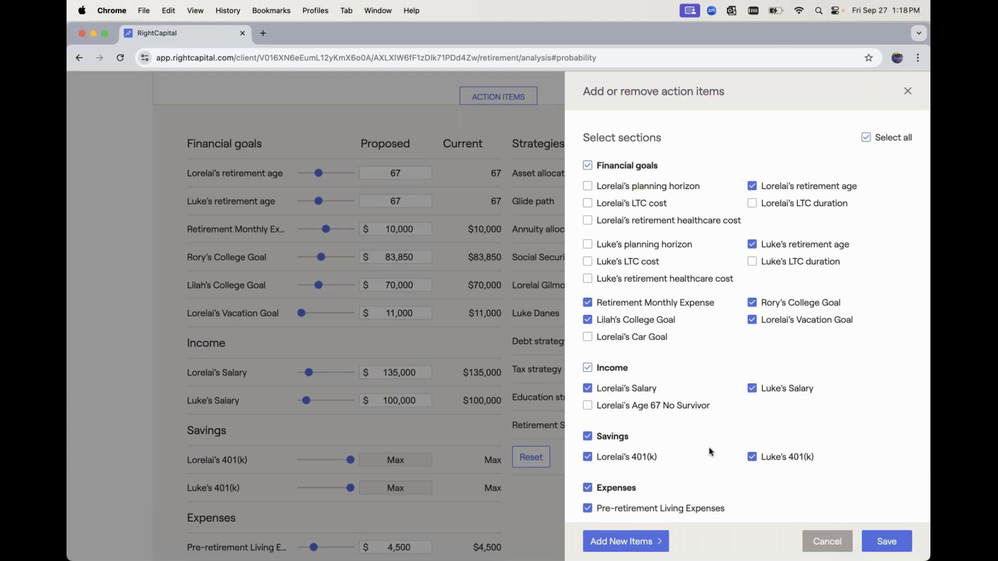
click(630, 409)
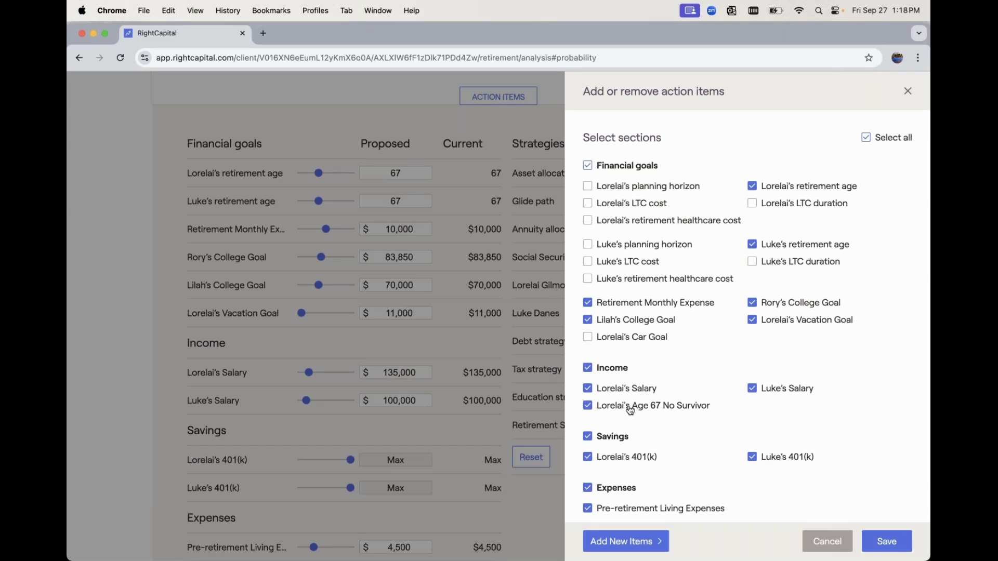
click(872, 543)
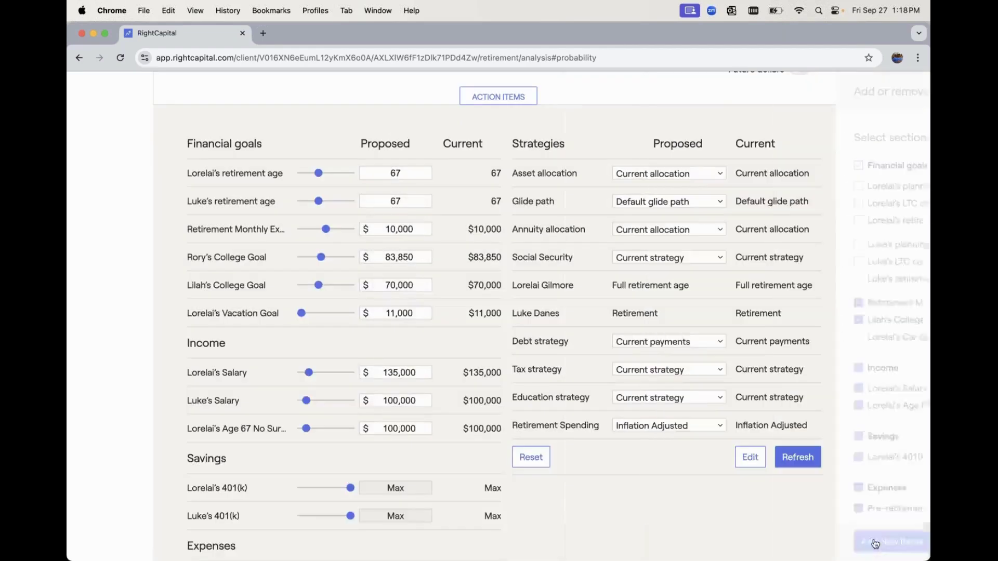
Set the proposed amount of the Age 67 No Survivor pension to $0 and refresh the probability of success.
scroll(621, 489, down, 3)
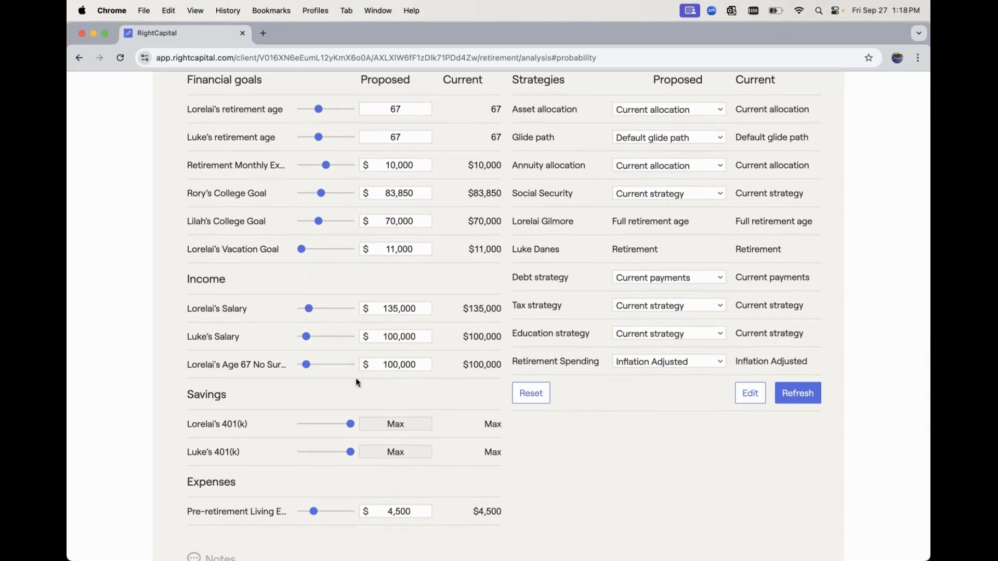
drag(307, 365, 287, 364)
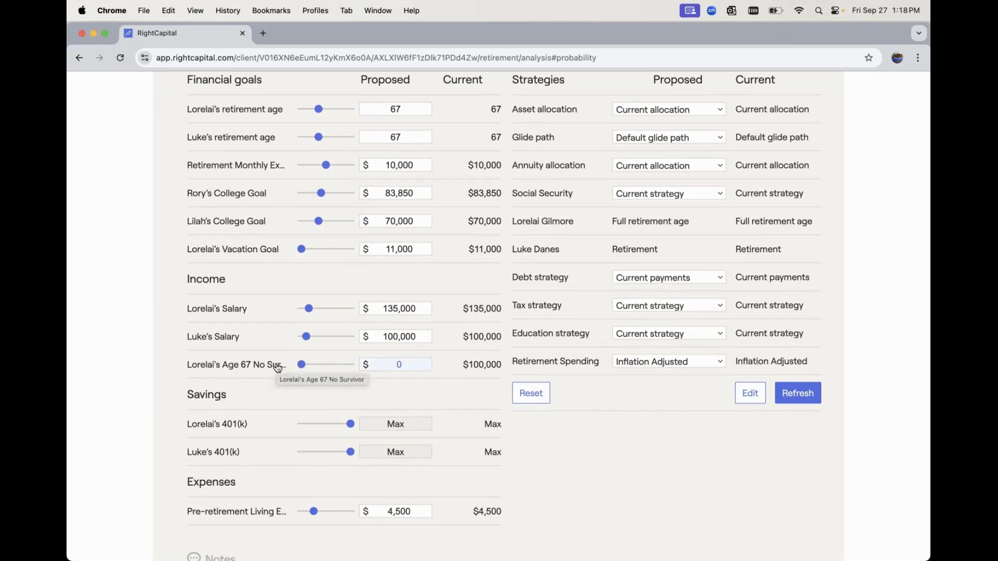
click(385, 365)
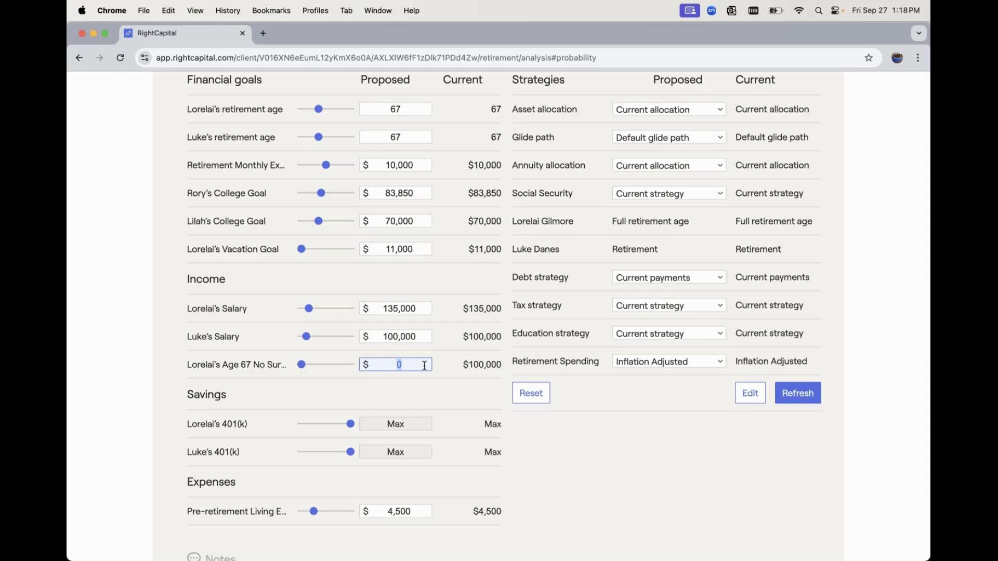
click(797, 395)
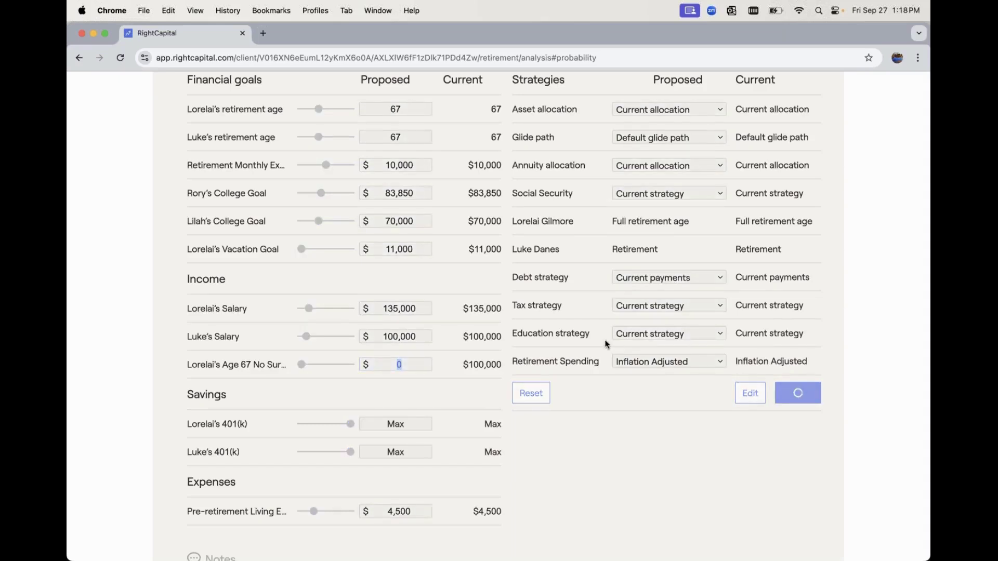
scroll(606, 342, up, 4)
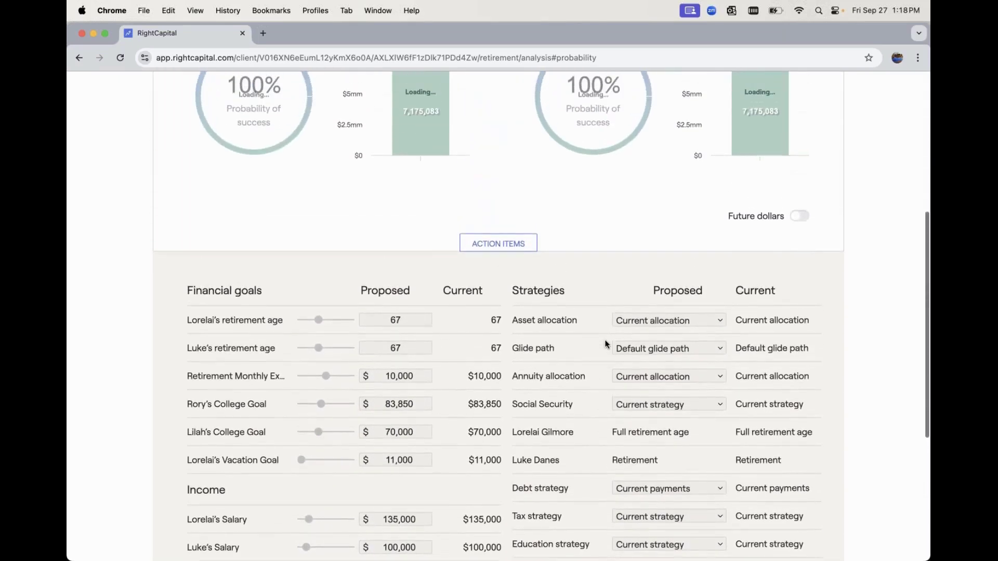
scroll(606, 344, up, 2)
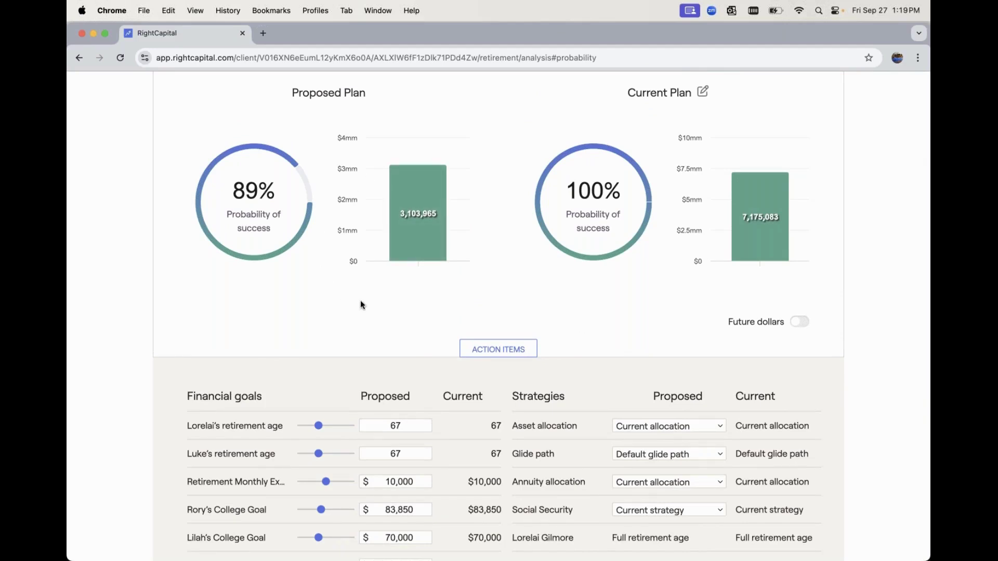
Add a new pension income item to the action items and name it "Age 67 W/ Survivor Benefits".
scroll(362, 306, down, 3)
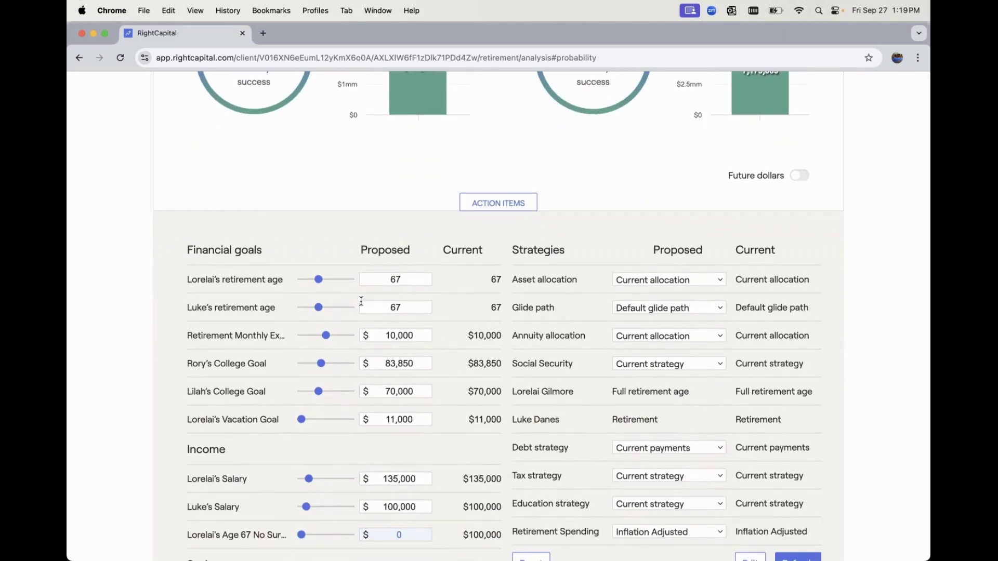
scroll(362, 301, down, 3)
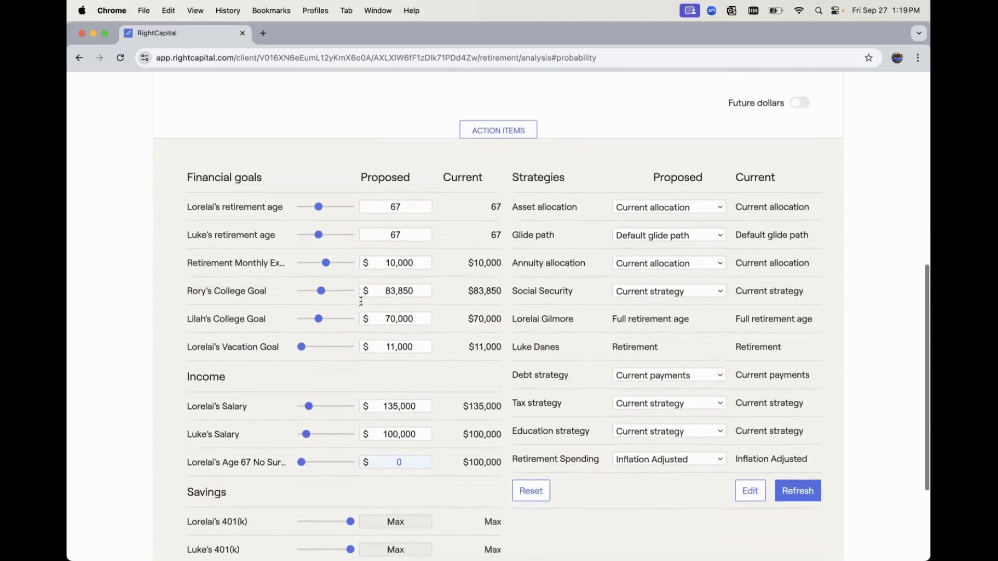
scroll(362, 304, down, 3)
scroll(362, 305, down, 2)
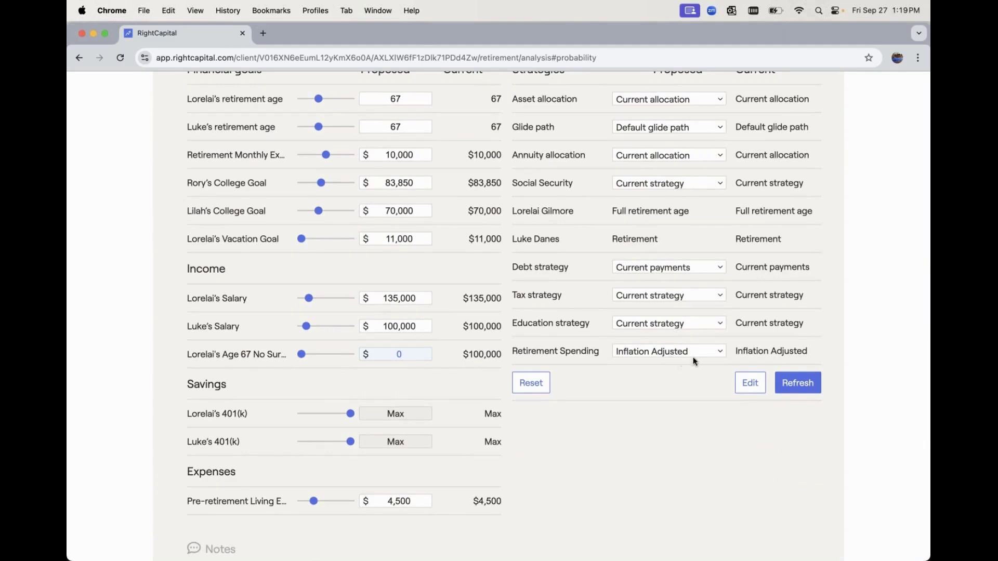
click(749, 386)
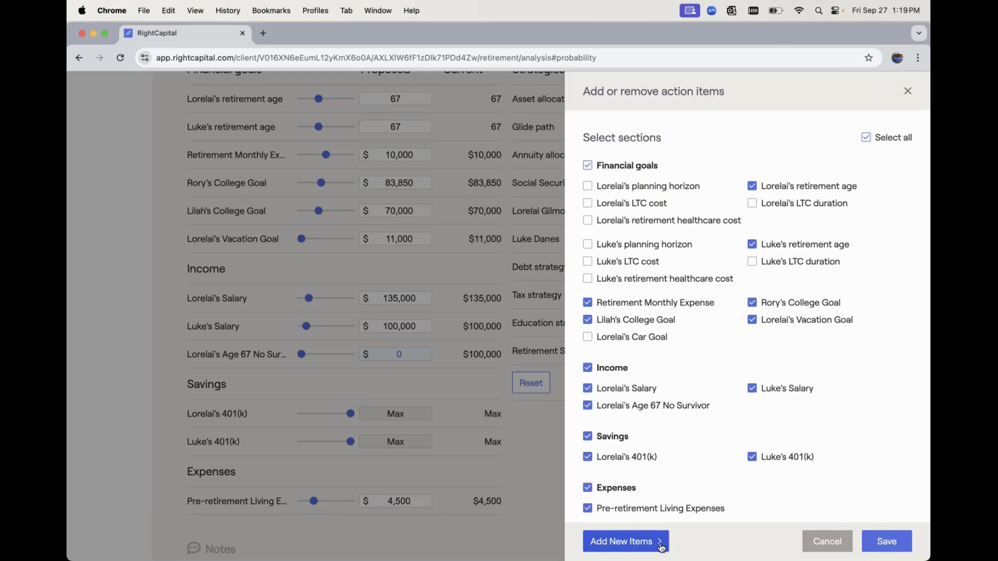
click(608, 545)
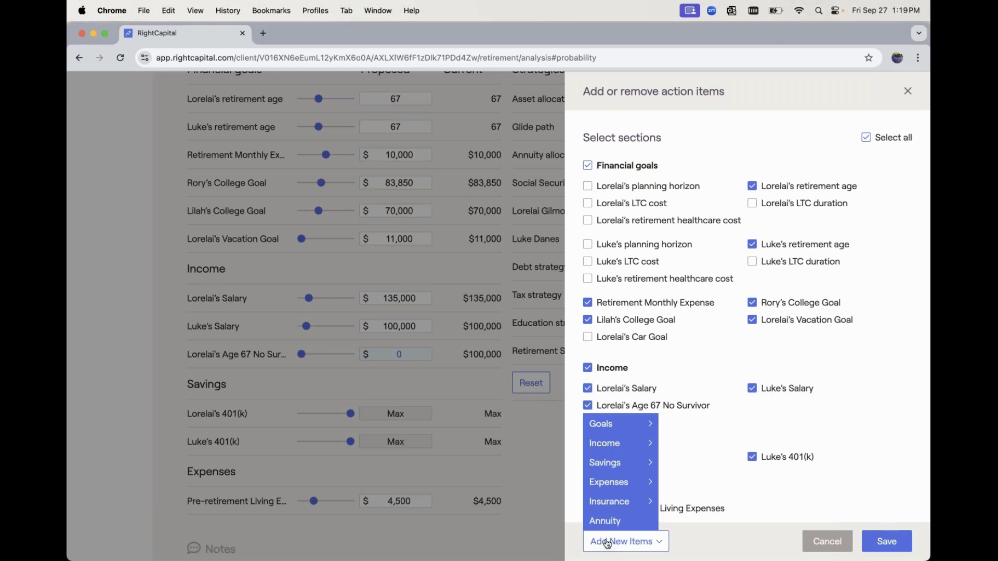
mouse_move(610, 463)
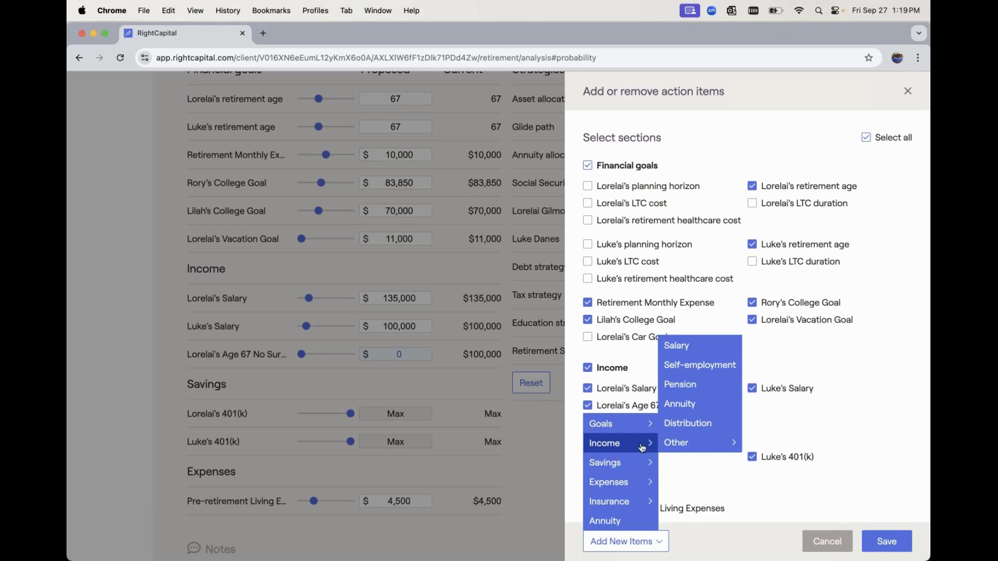
click(682, 391)
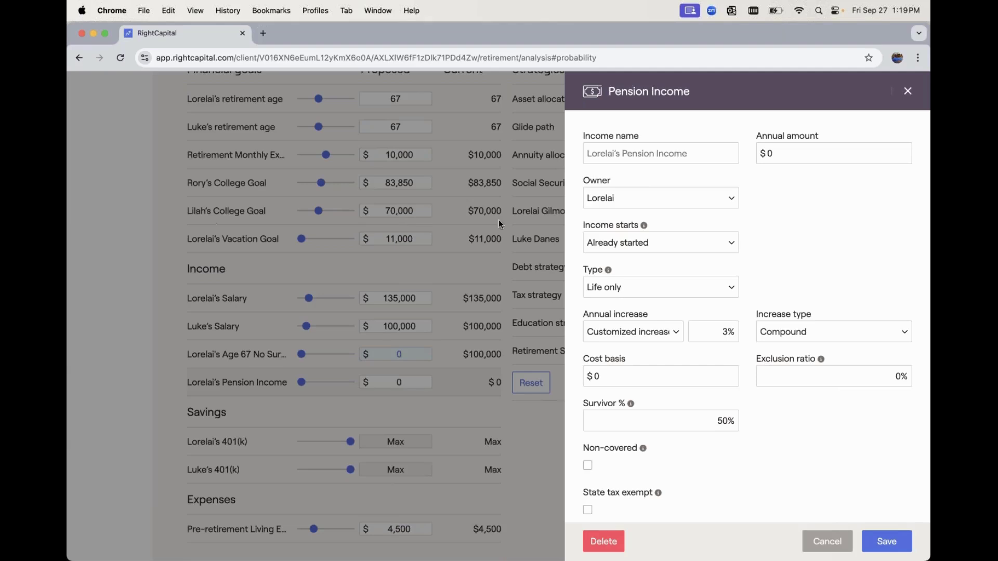
click(642, 161)
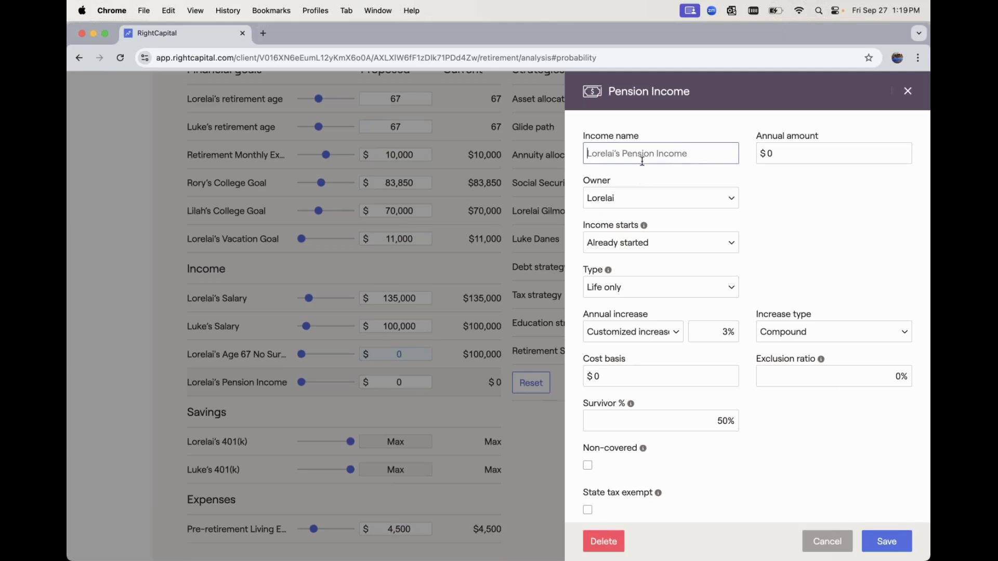
text(Age 67 W/ Survivor Benefits)
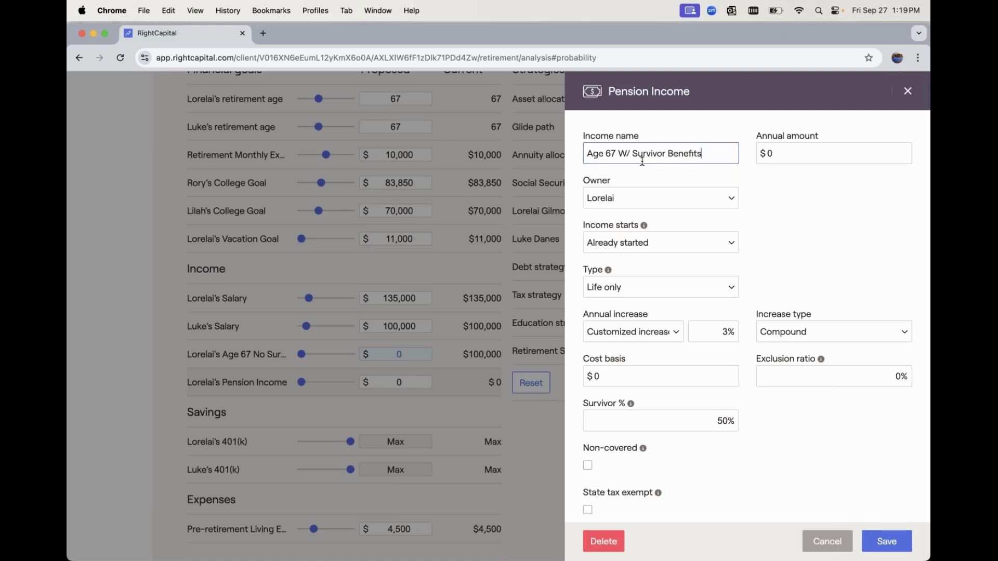
Set the new pension's annual amount to $48,000 and its start to the owner's age 67.
click(822, 153)
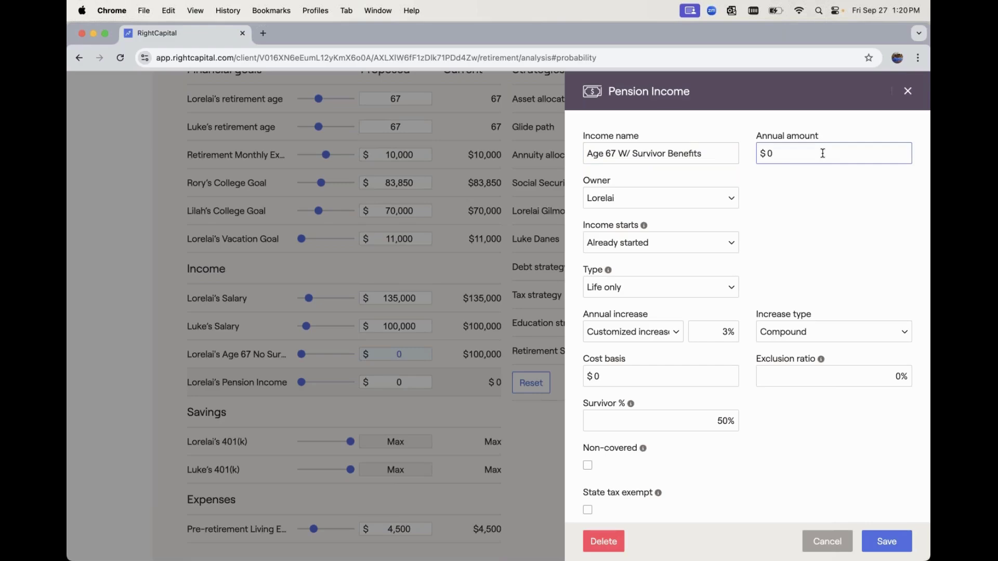
key(BackSpace)
text(48,000)
click(712, 241)
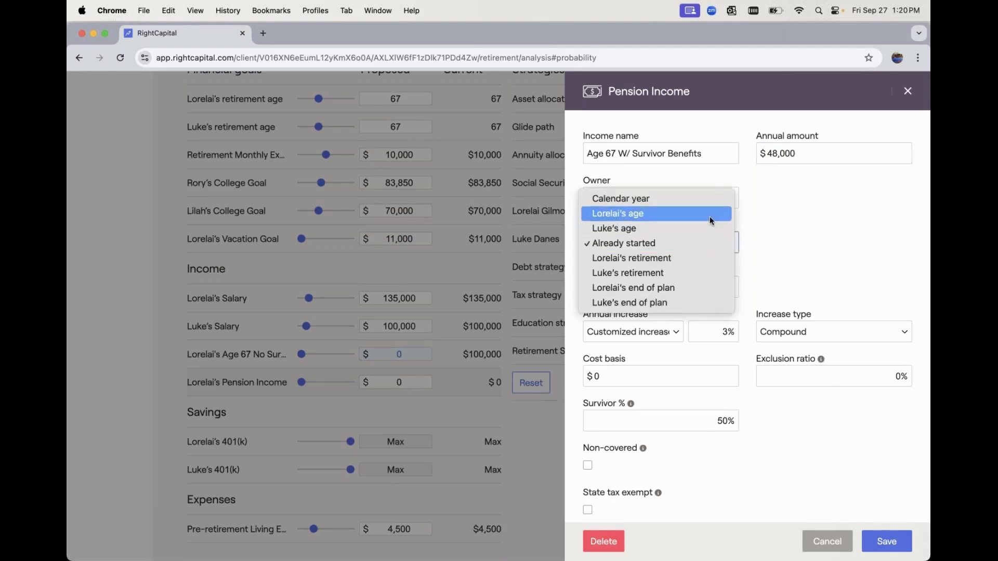
click(709, 214)
click(725, 240)
text(67)
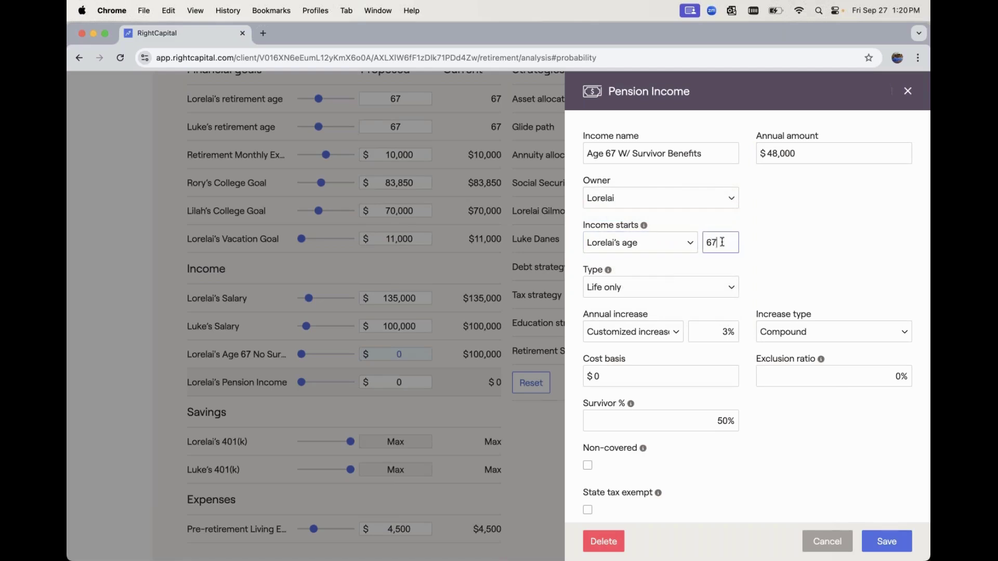
Give the new pension a 2.7% annual increase and a 50% survivor share, mark it non-covered, and save it.
double_click(724, 332)
scroll(703, 418, down, 1)
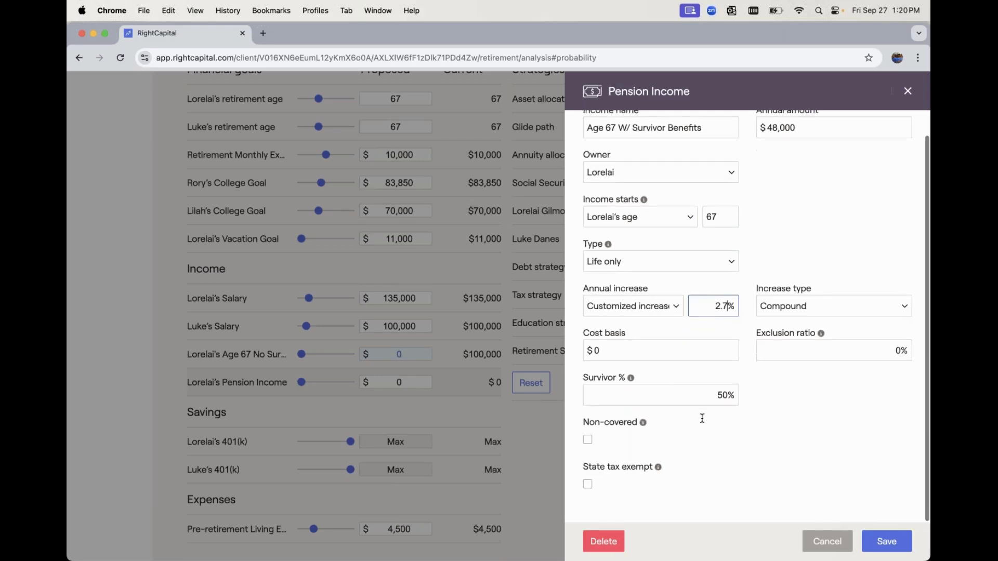
drag(659, 393, 756, 396)
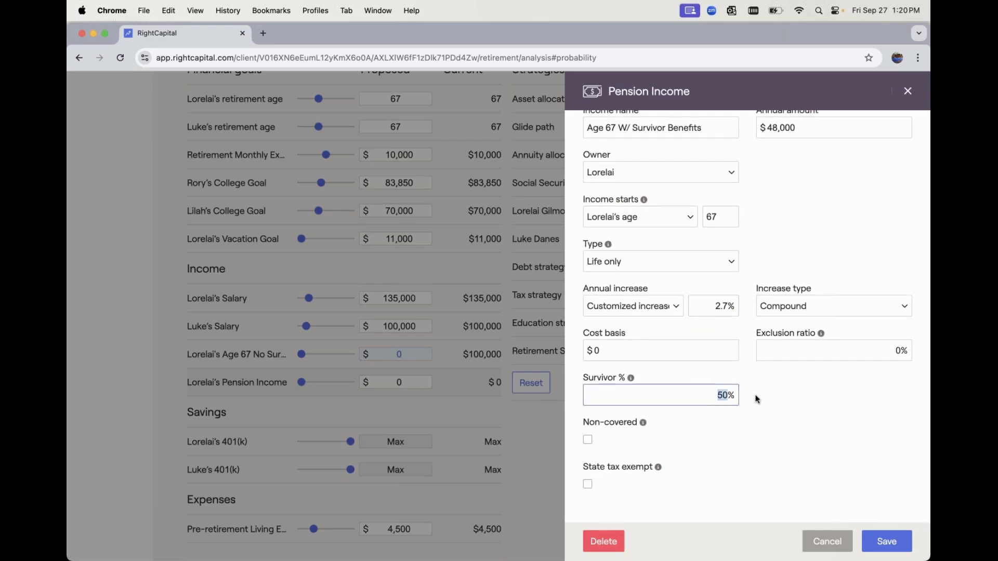
click(588, 440)
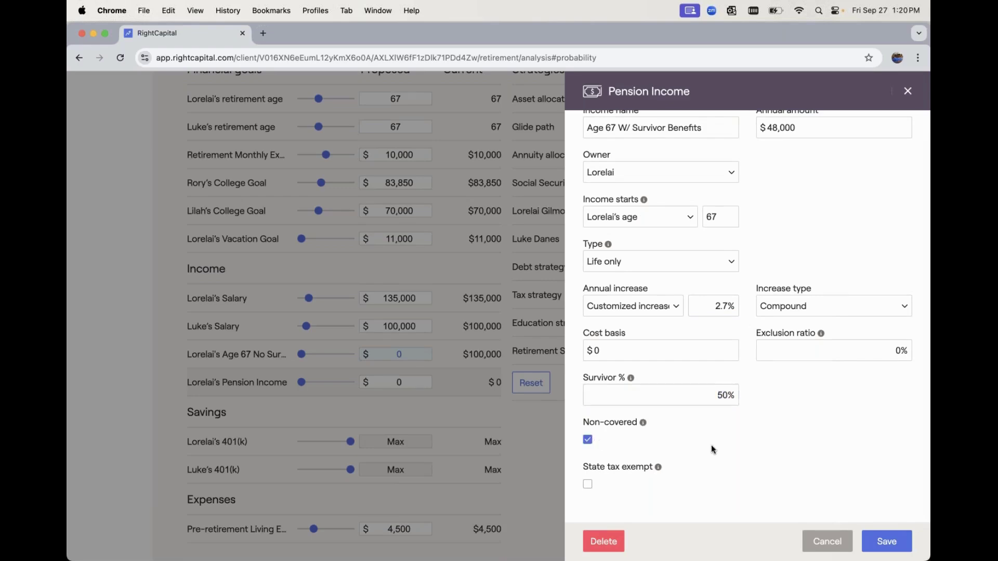
click(887, 548)
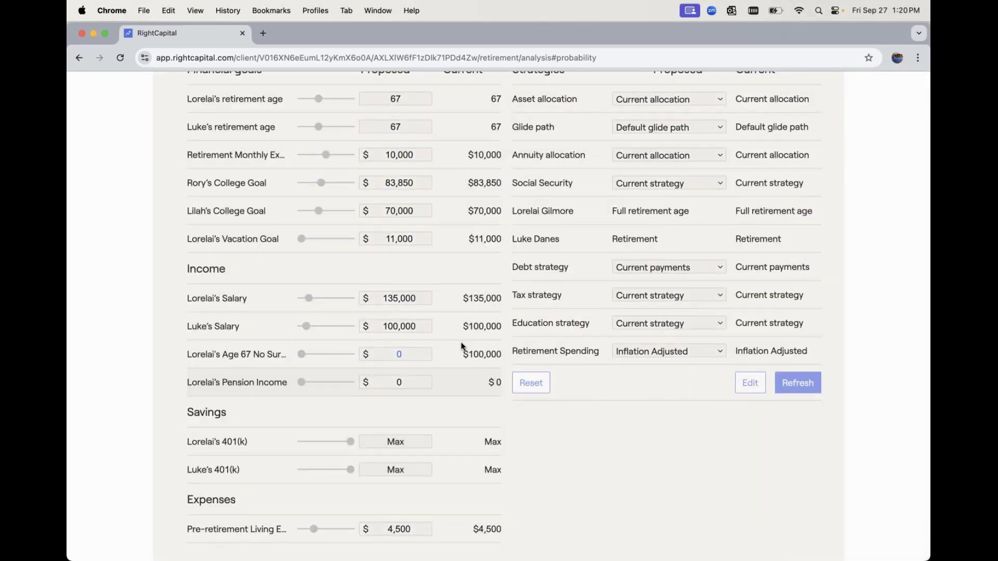
scroll(461, 346, up, 5)
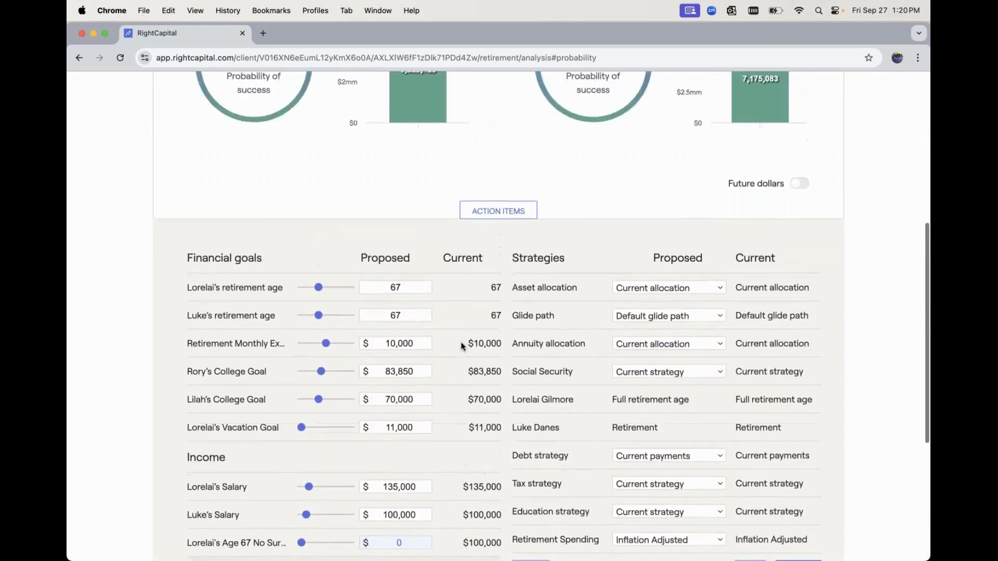
Duplicate the proposed plan in the retirement analysis plan list.
scroll(461, 346, up, 2)
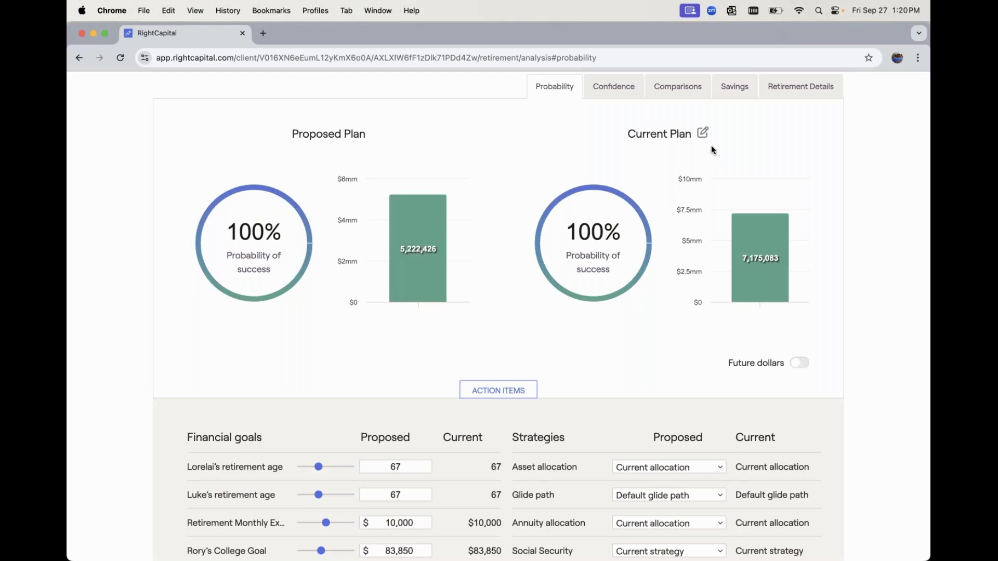
scroll(712, 150, up, 1)
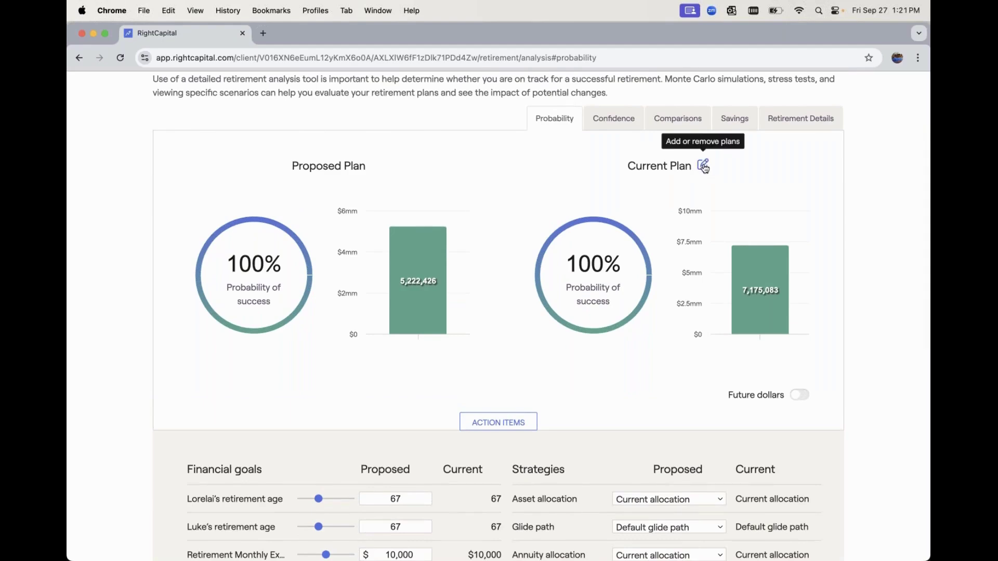
click(704, 167)
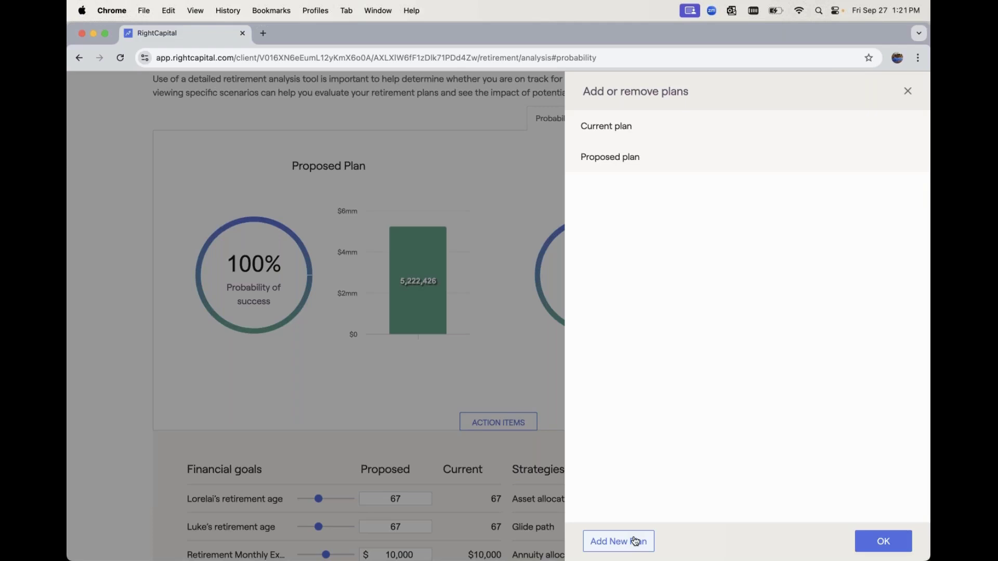
mouse_move(706, 160)
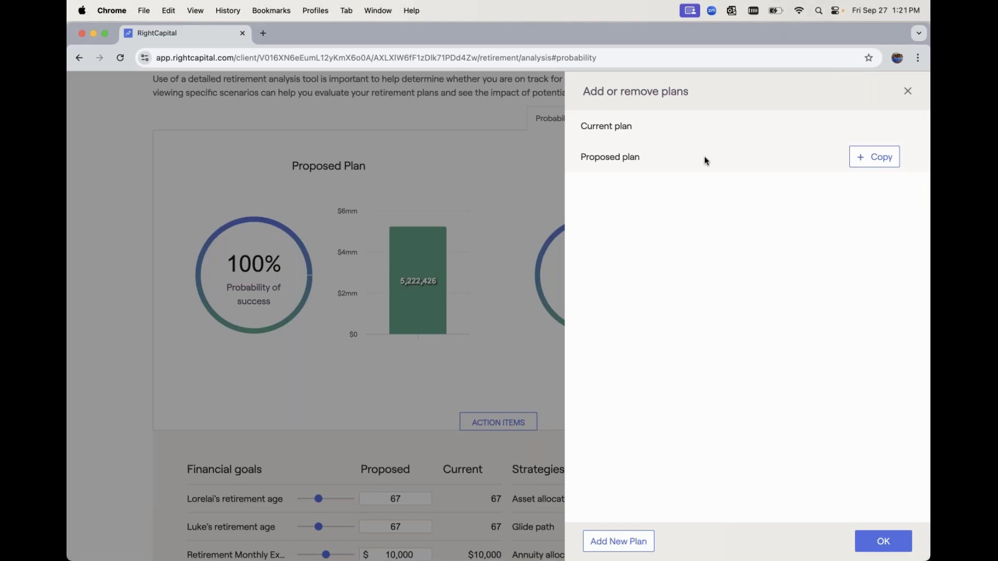
click(864, 160)
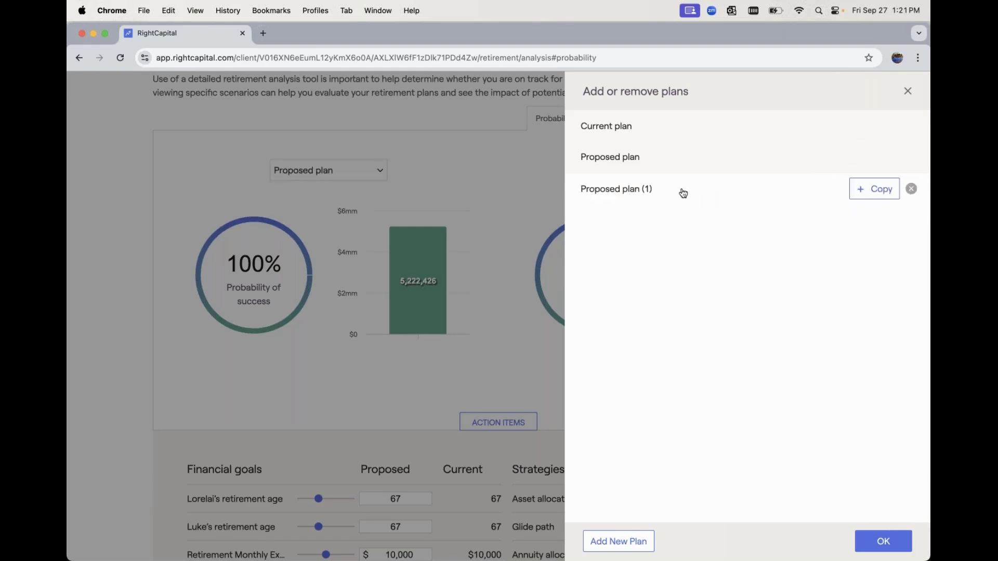
Rename the copied plan to the client's first name in possessive form followed by "Lump Sum Pension", and close the plan list.
click(682, 191)
drag(659, 190, 584, 192)
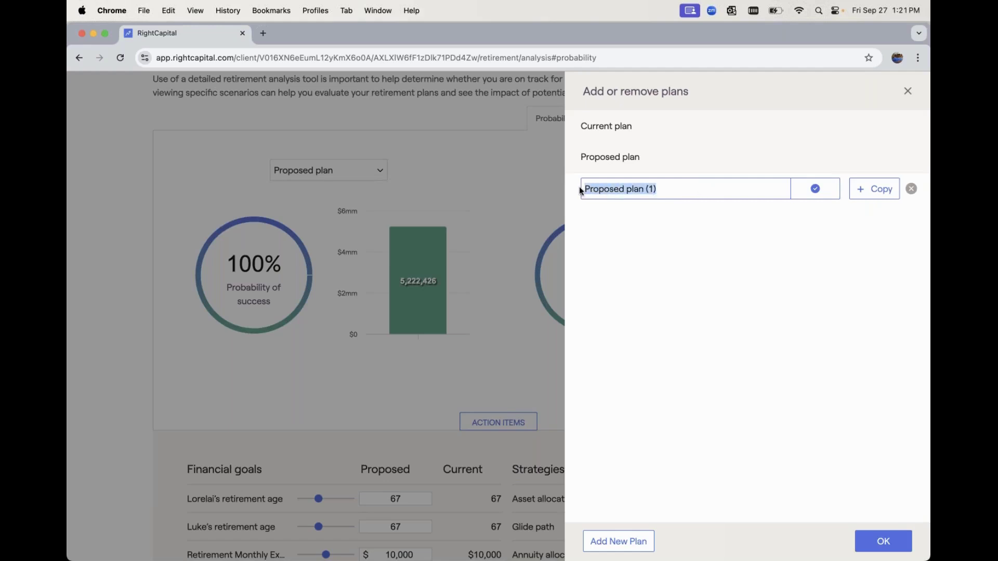
text(Lorelai's P)
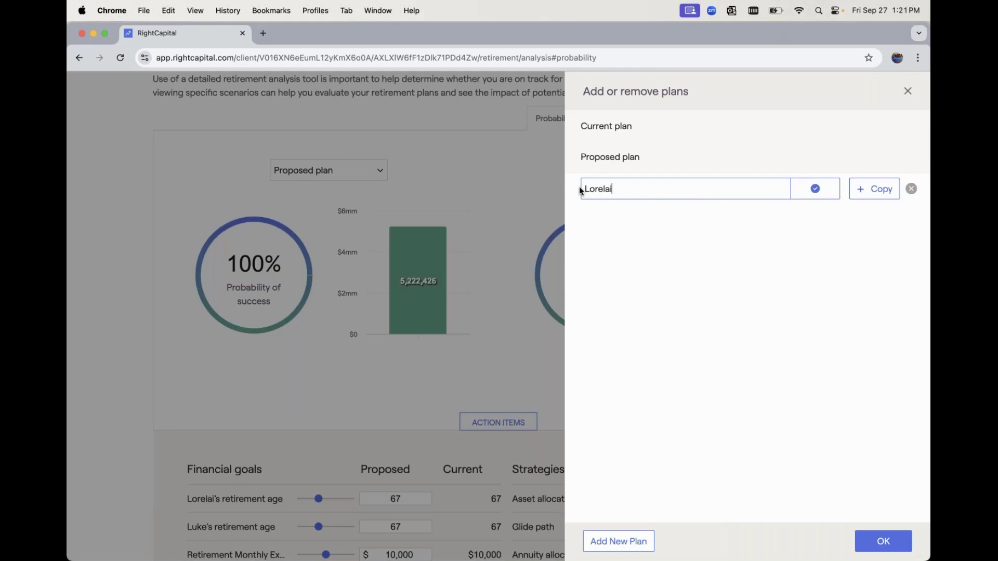
key(BackSpace)
text(Lump Sum Pension Opt)
key(BackSpace)
key(BackSpace)
key(BackSpace)
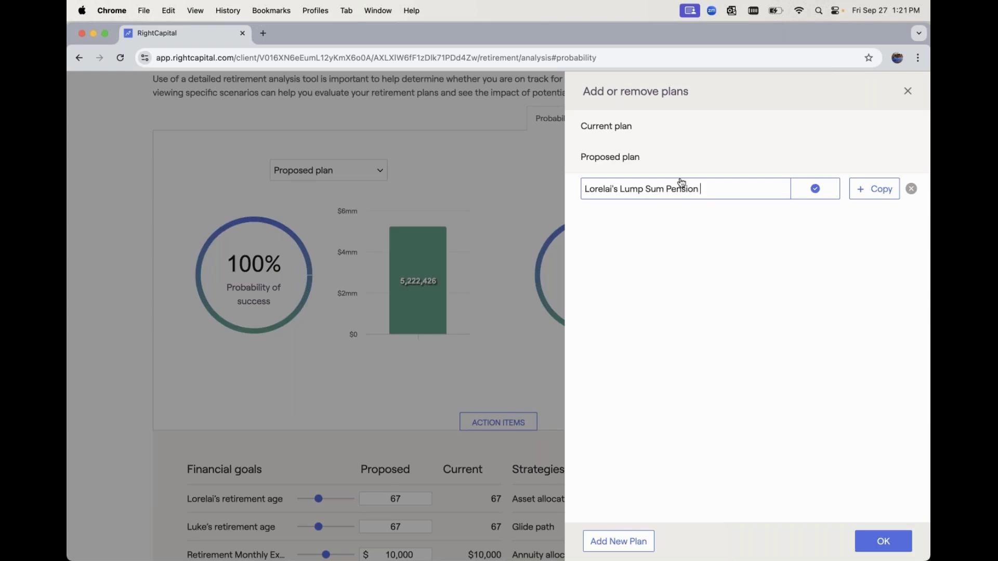
click(815, 189)
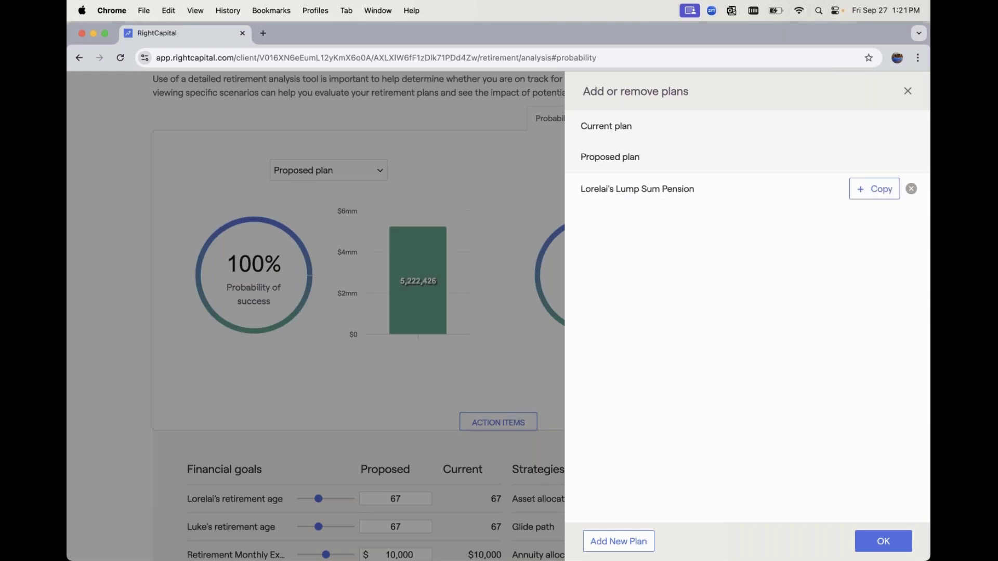
click(883, 543)
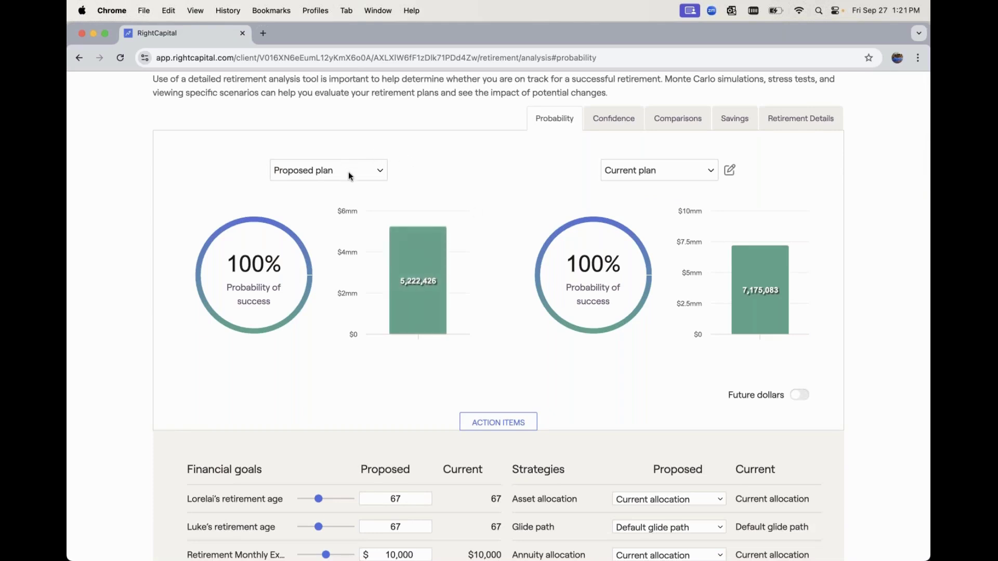
Switch the proposed side to the lump sum plan and recalculate it with the Age 67 W/ Survivor Benefits pension at $0.
click(367, 173)
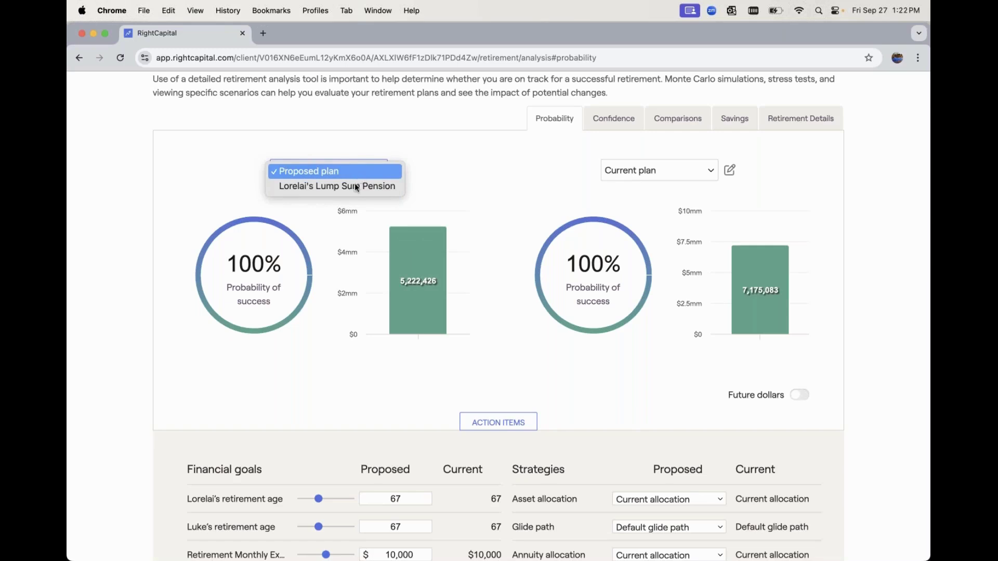
click(355, 186)
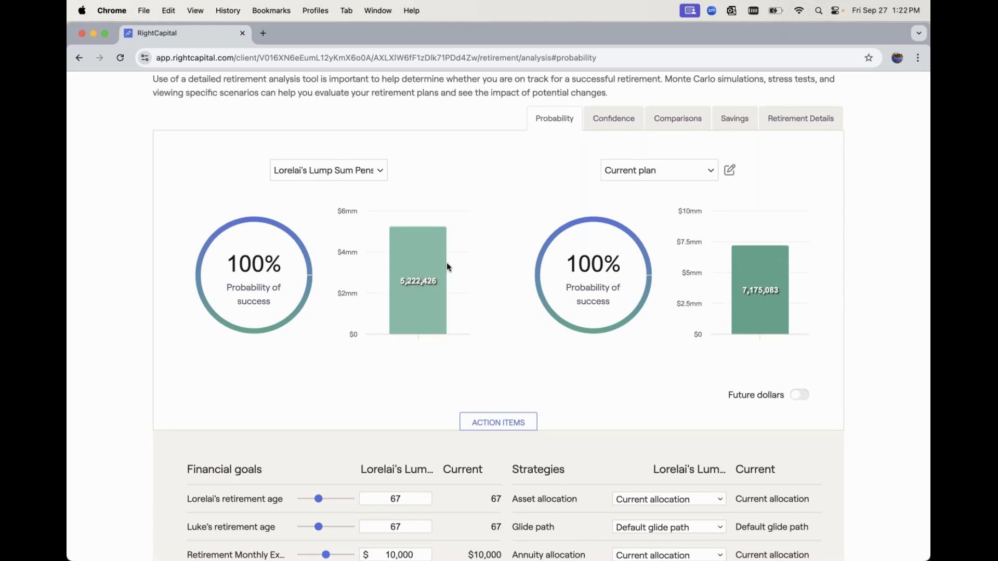
scroll(447, 263, down, 5)
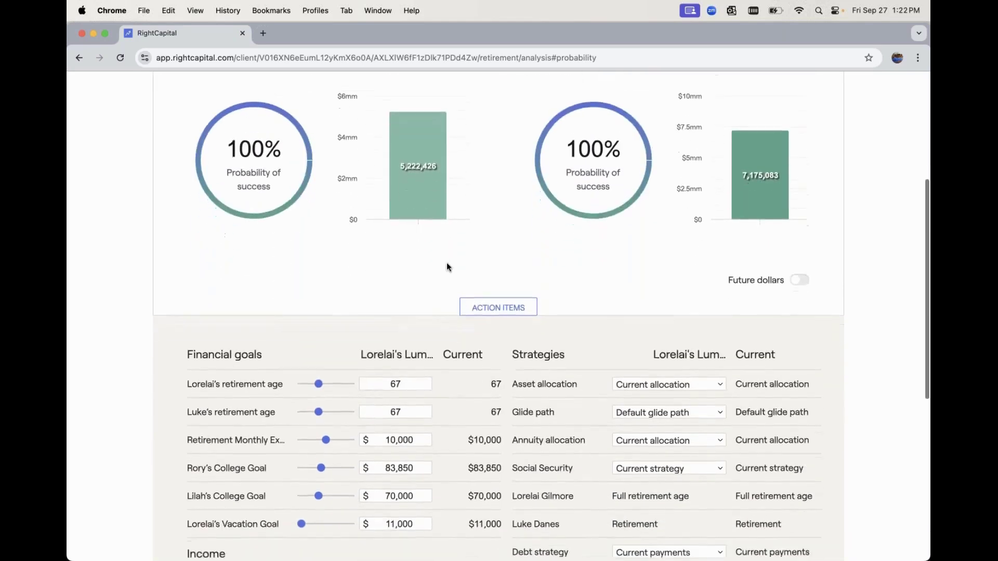
scroll(447, 267, down, 2)
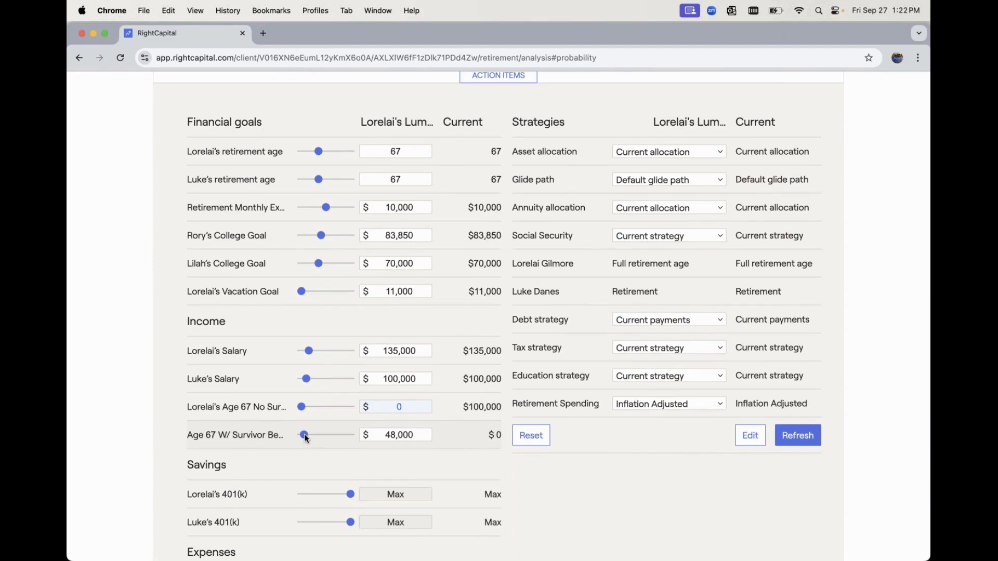
drag(304, 434, 298, 435)
click(803, 436)
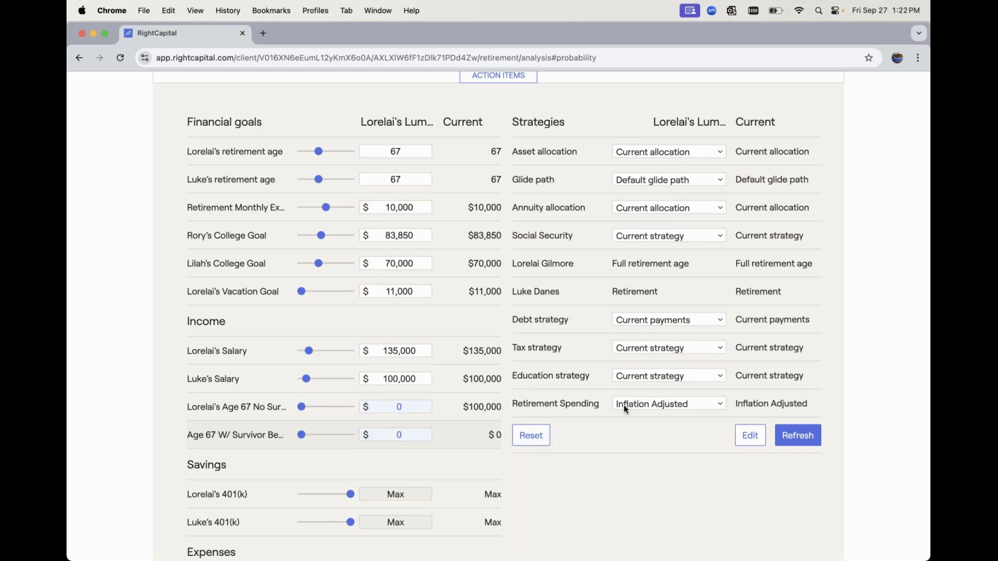
Add a new tax-deferred savings item to the plan's action items and name it "Lump Sum Pension".
click(750, 437)
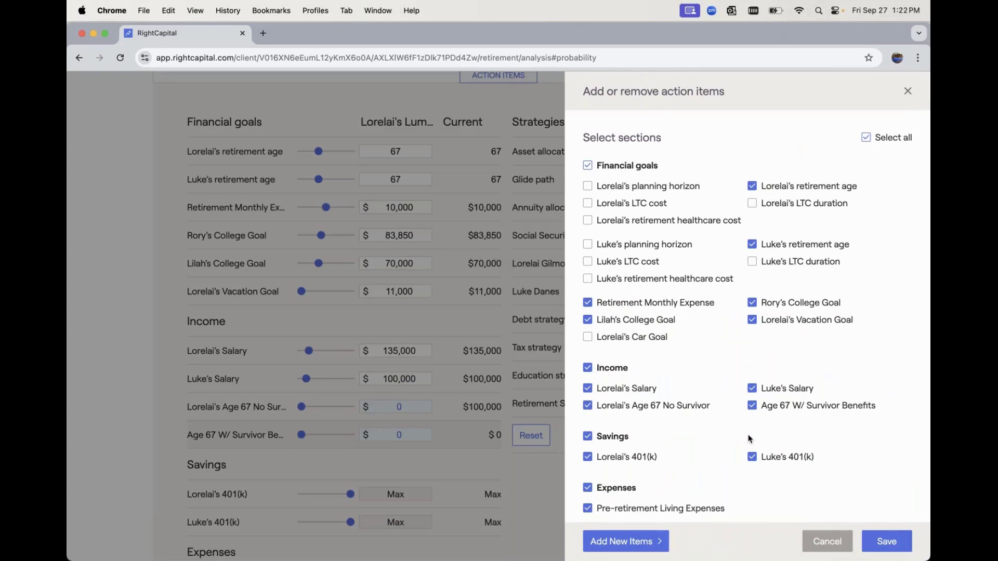
click(634, 546)
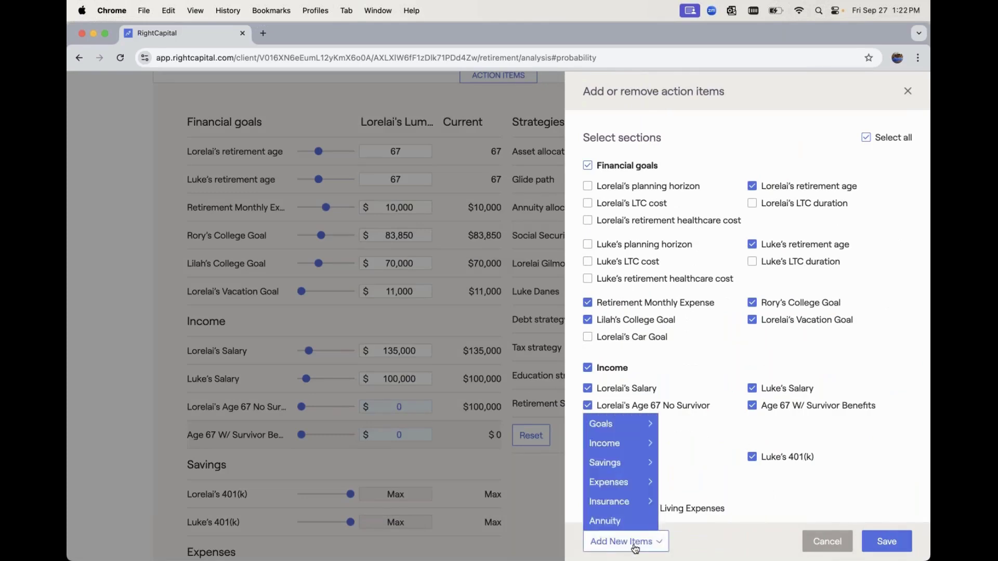
mouse_move(620, 464)
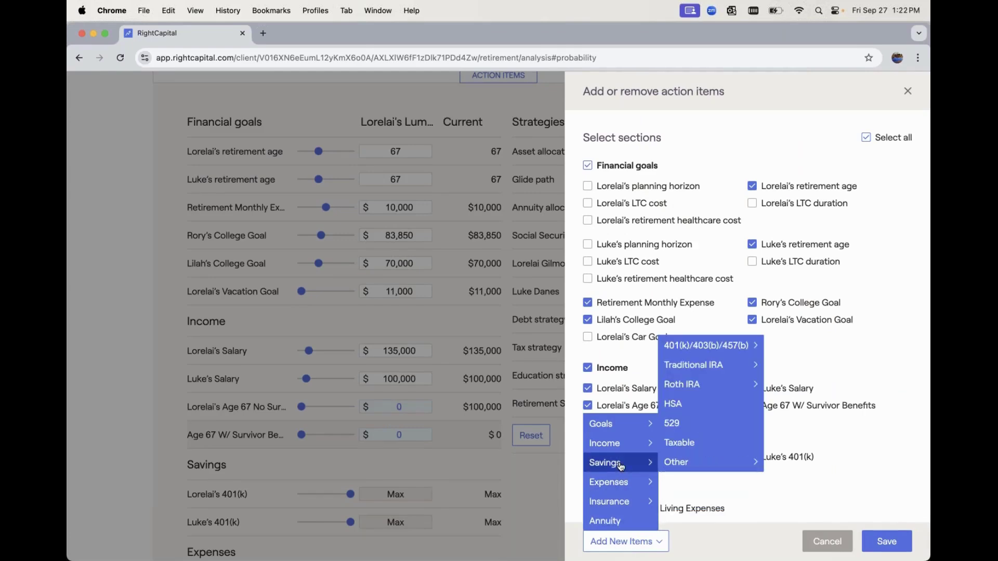
mouse_move(676, 464)
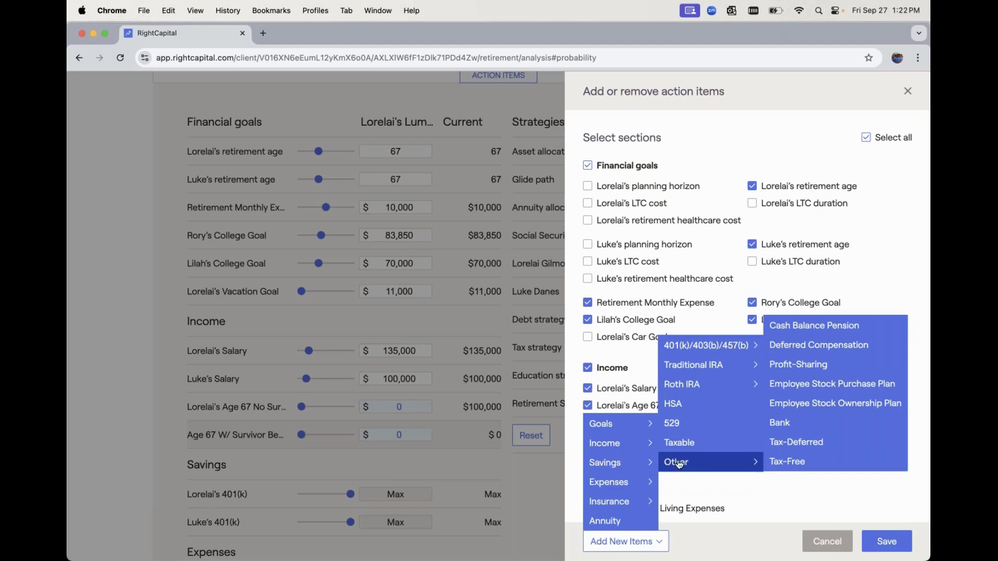
click(837, 446)
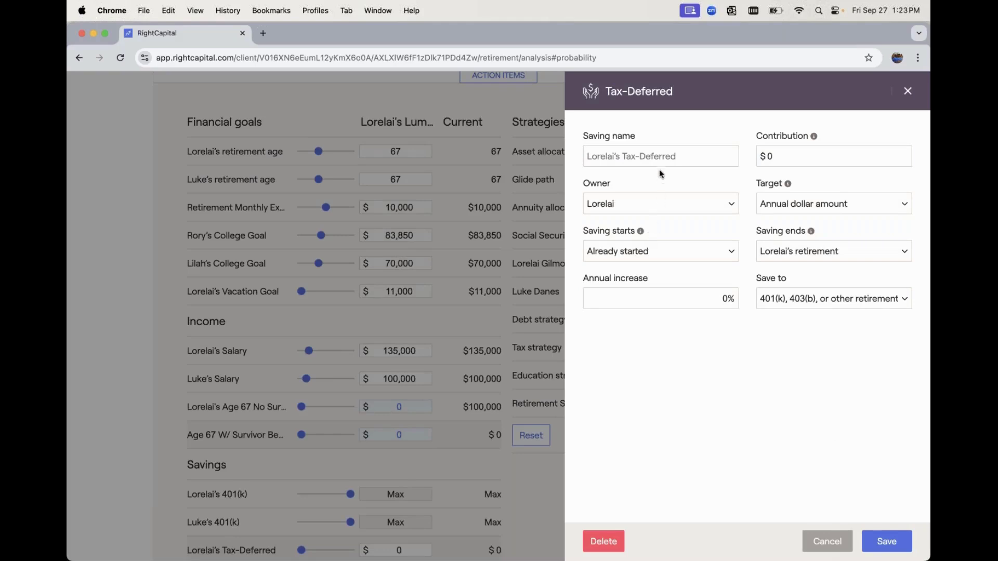
click(658, 150)
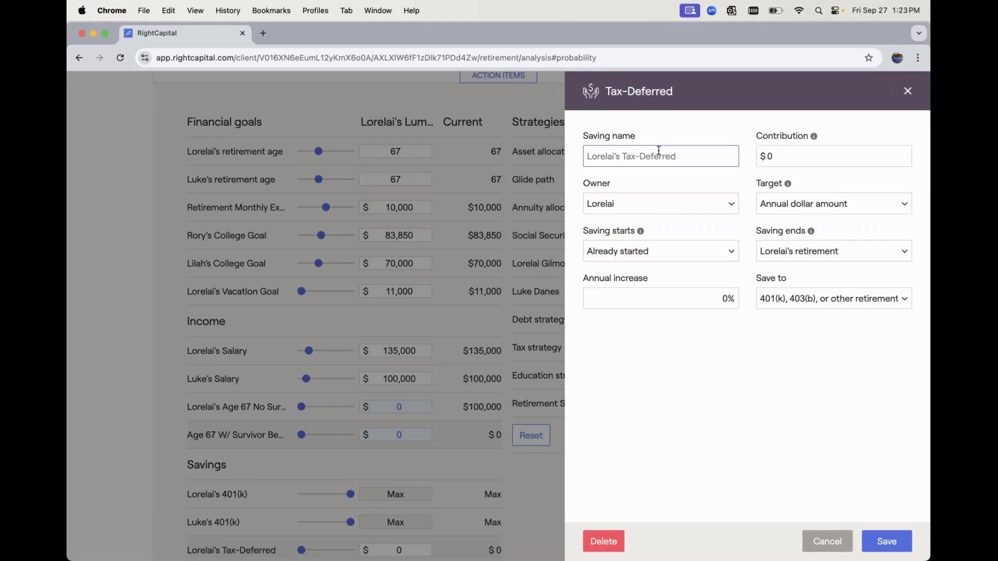
text(Lump Sum Pension)
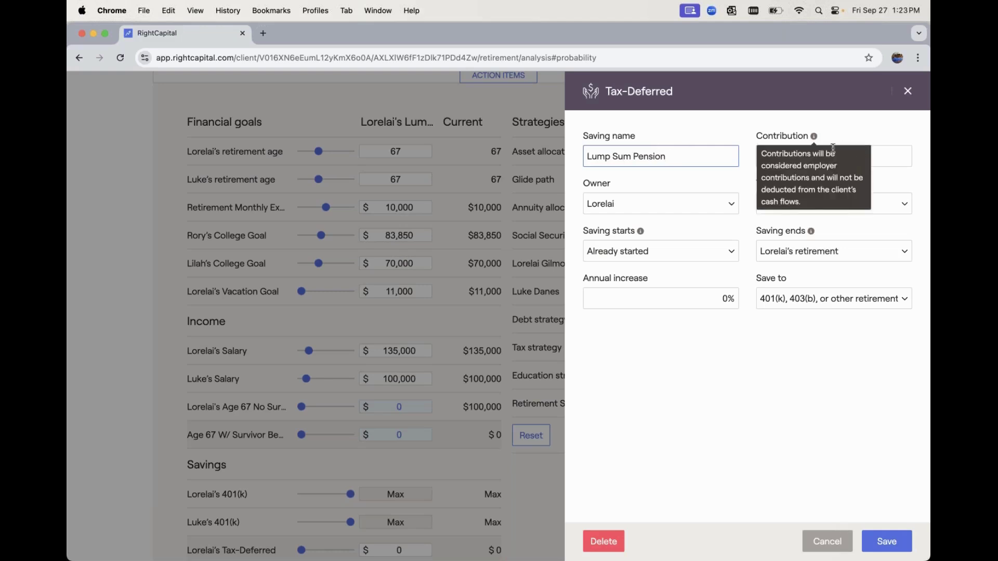
Set the Lump Sum Pension contribution to $345,000, keeping the pension holder as its owner.
click(859, 158)
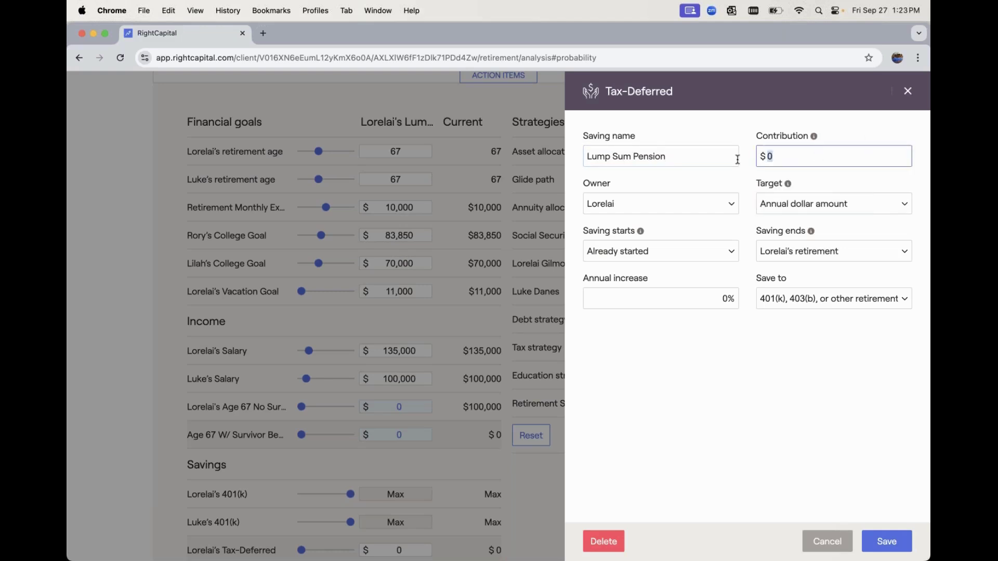
key(BackSpace)
text(345,000)
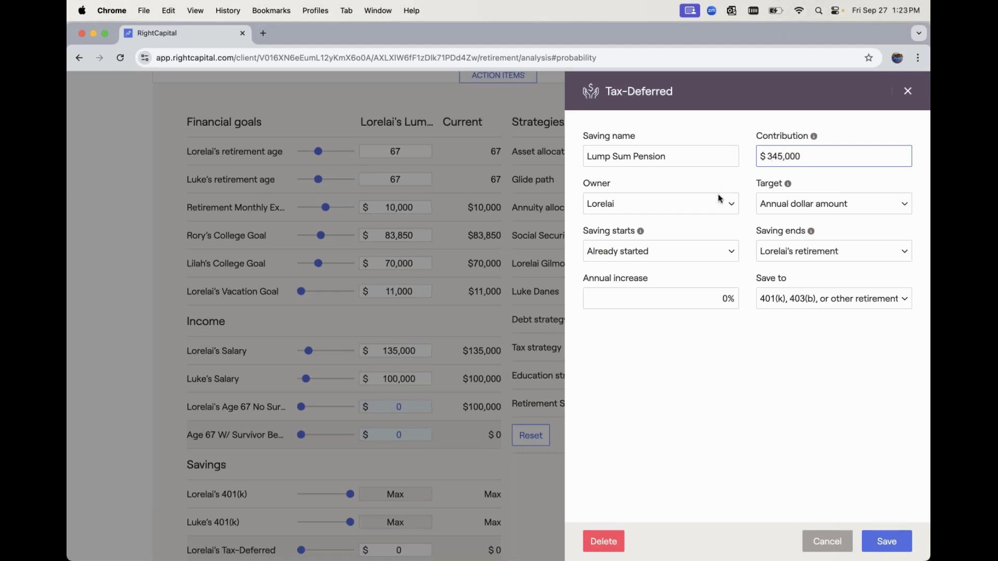
click(715, 202)
click(711, 189)
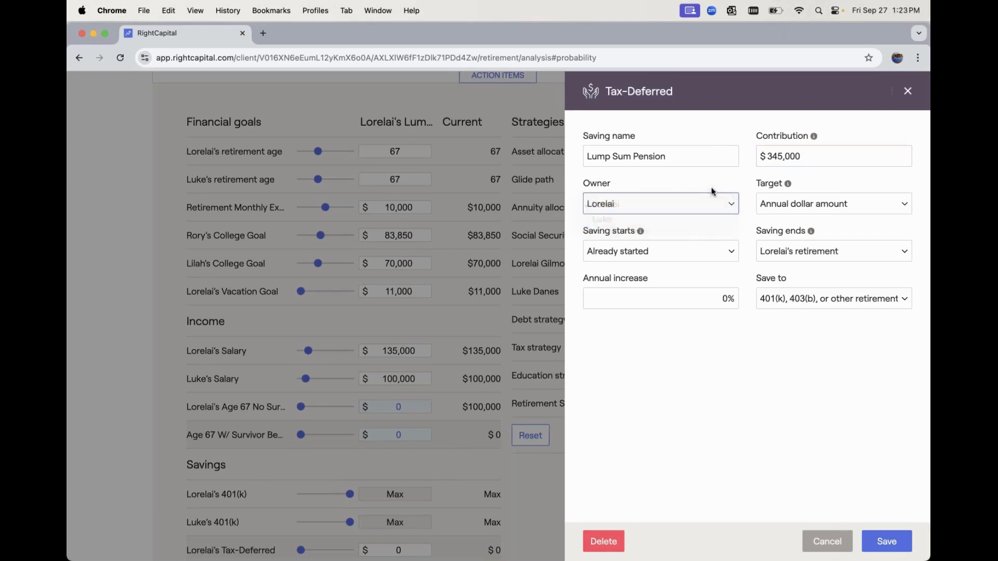
Make the lump sum saving both start and end at the owner's age 67.
click(717, 259)
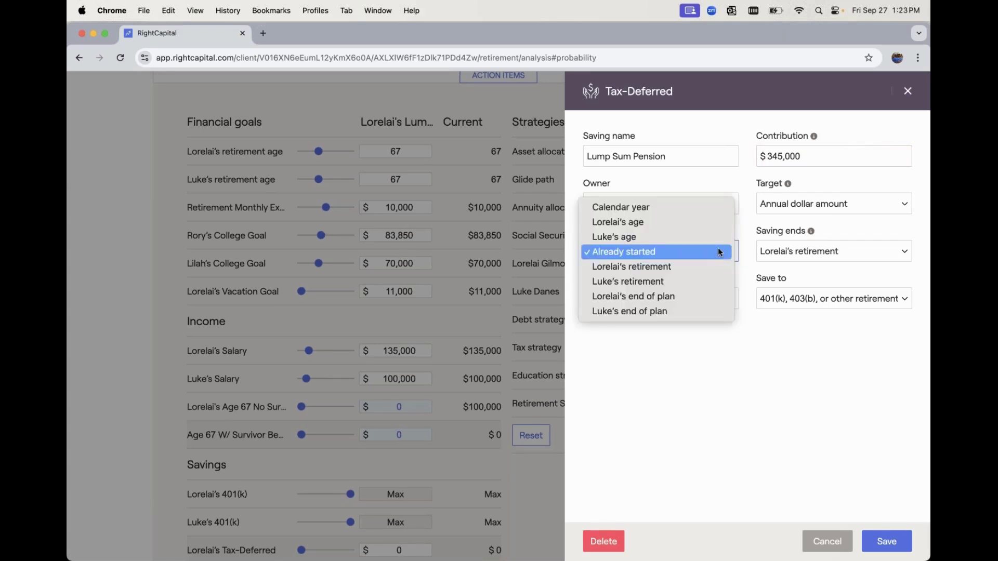
click(715, 225)
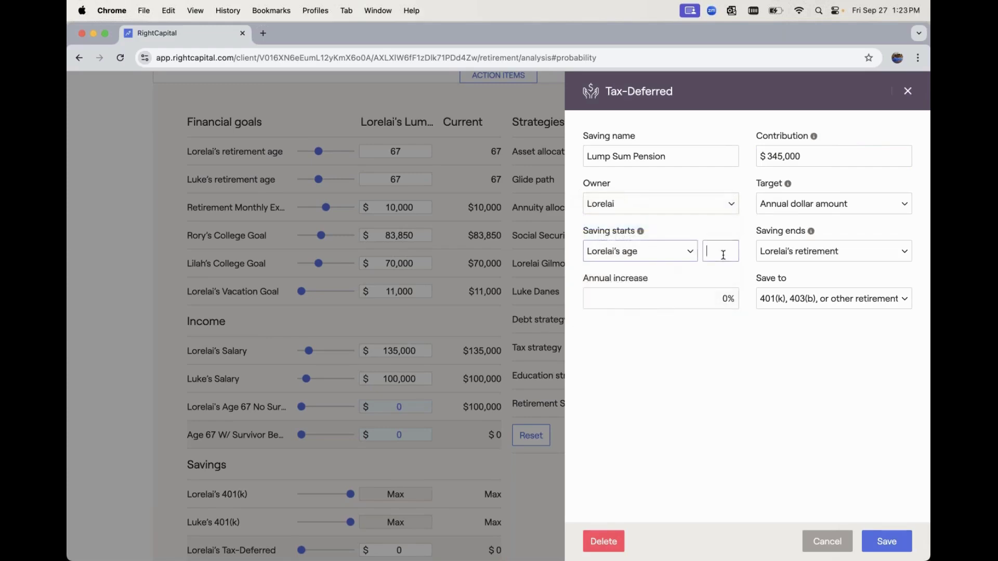
text(67)
click(802, 256)
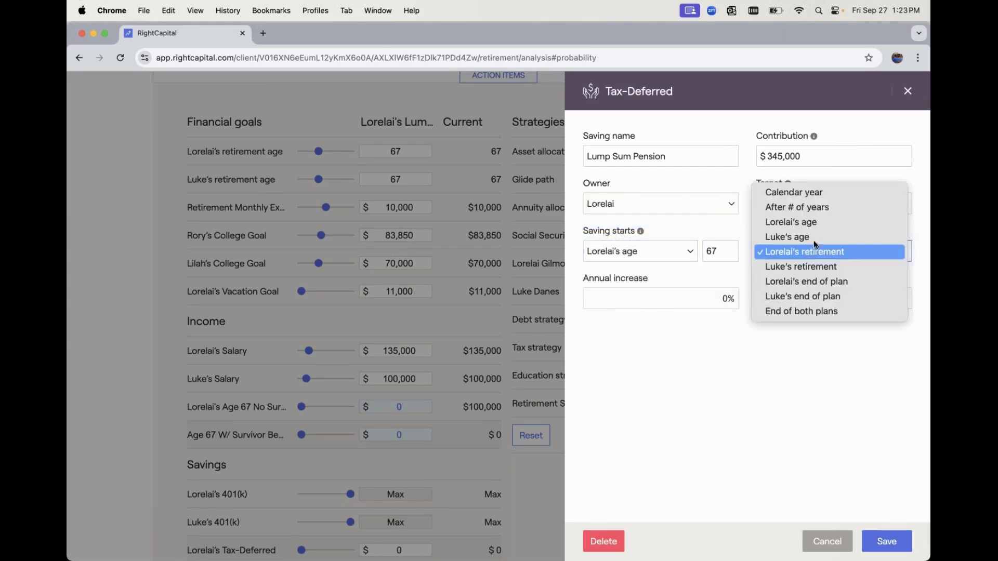
click(814, 222)
text(67)
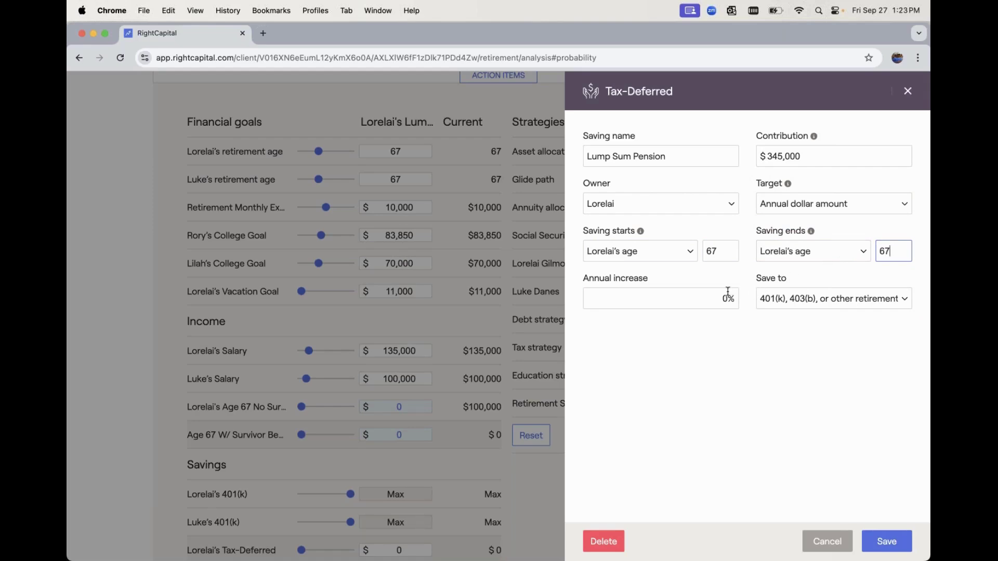
Save the lump sum item with "401(k), 403(b), or other retirement plan" as its destination, and review the plan's probability of success.
click(767, 300)
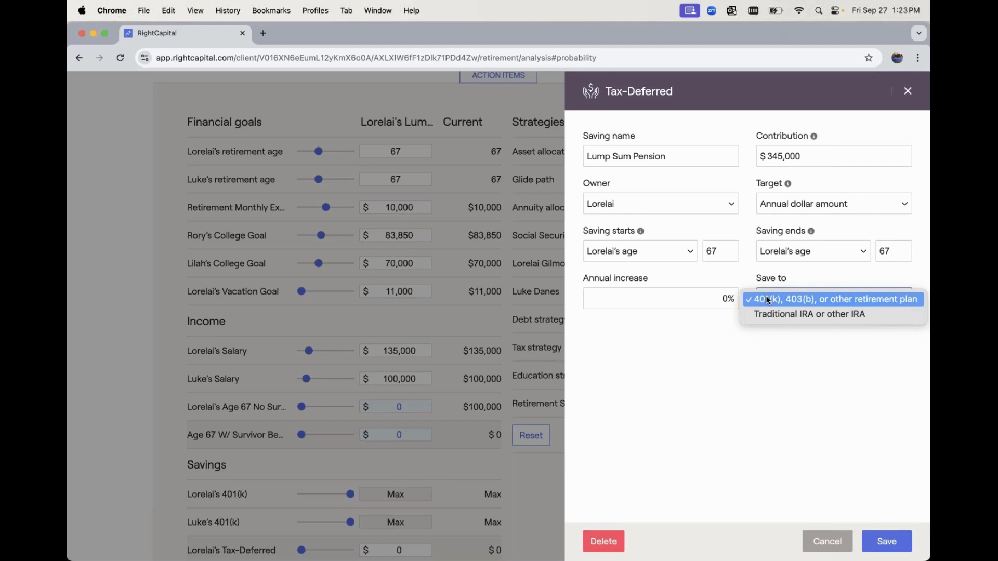
click(794, 271)
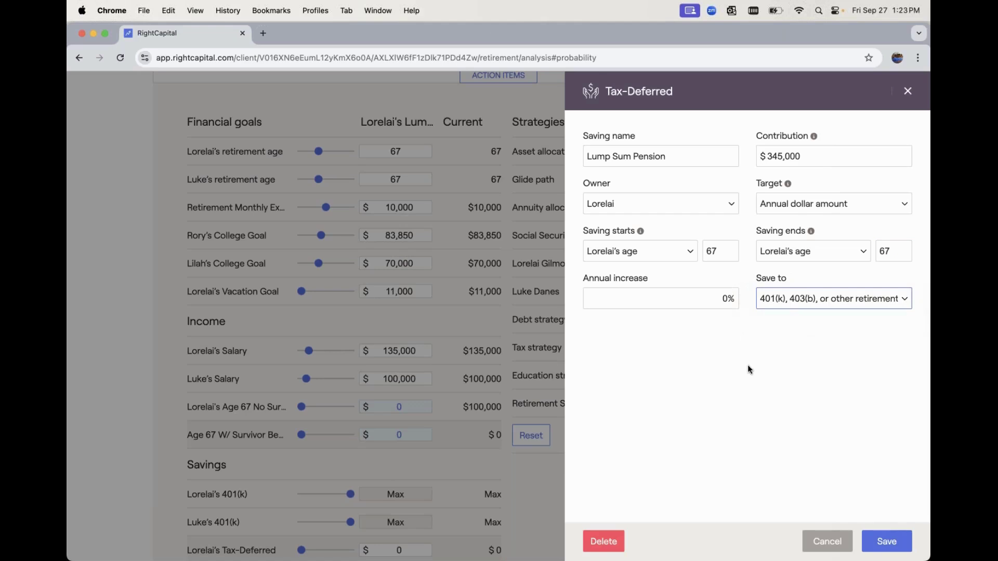
click(884, 541)
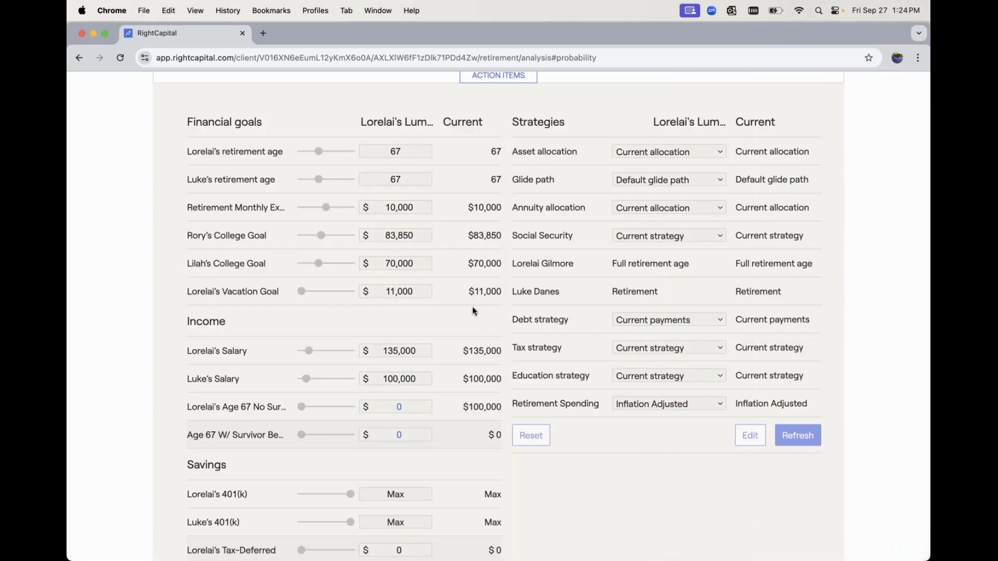
scroll(473, 311, down, 2)
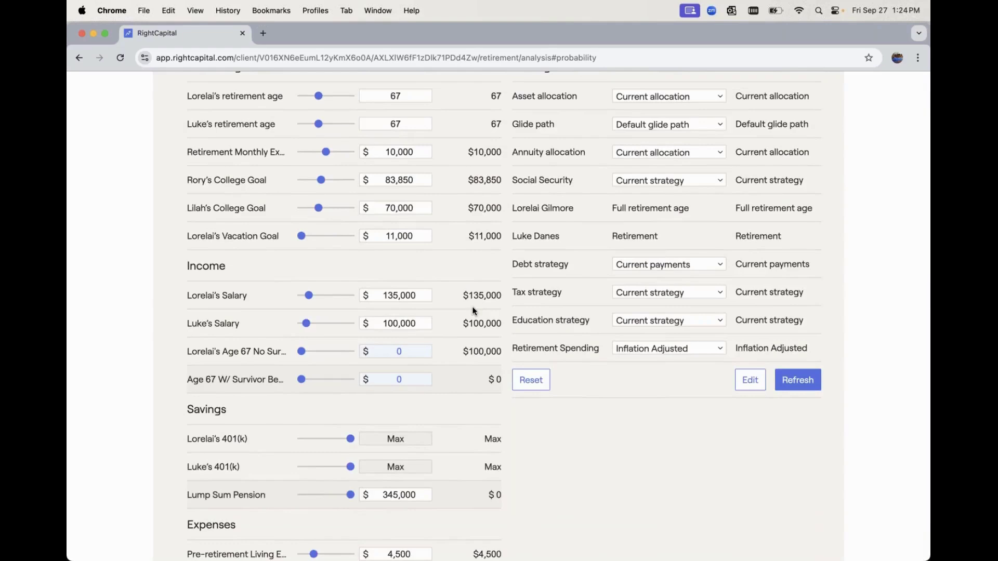
scroll(473, 311, up, 6)
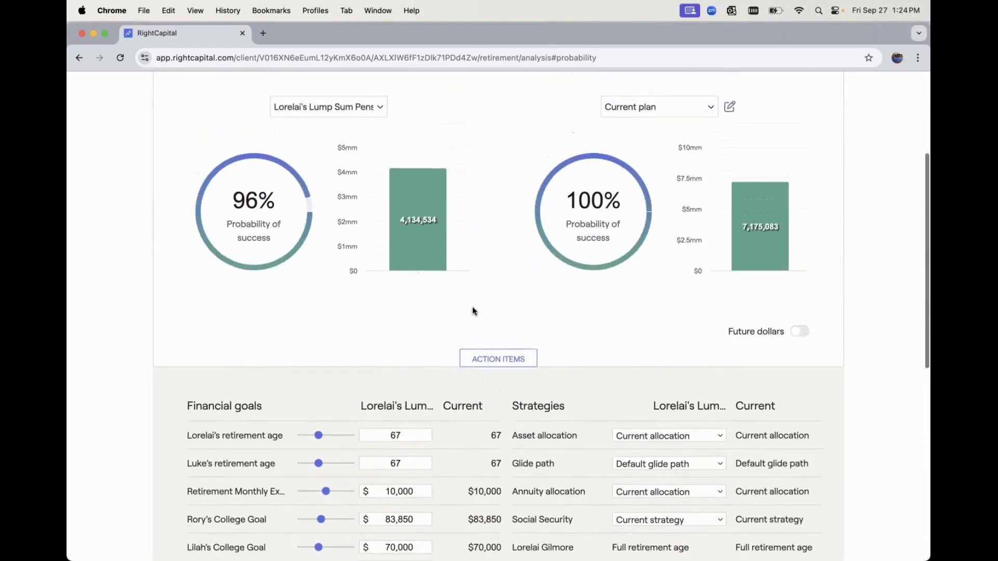
scroll(473, 311, up, 2)
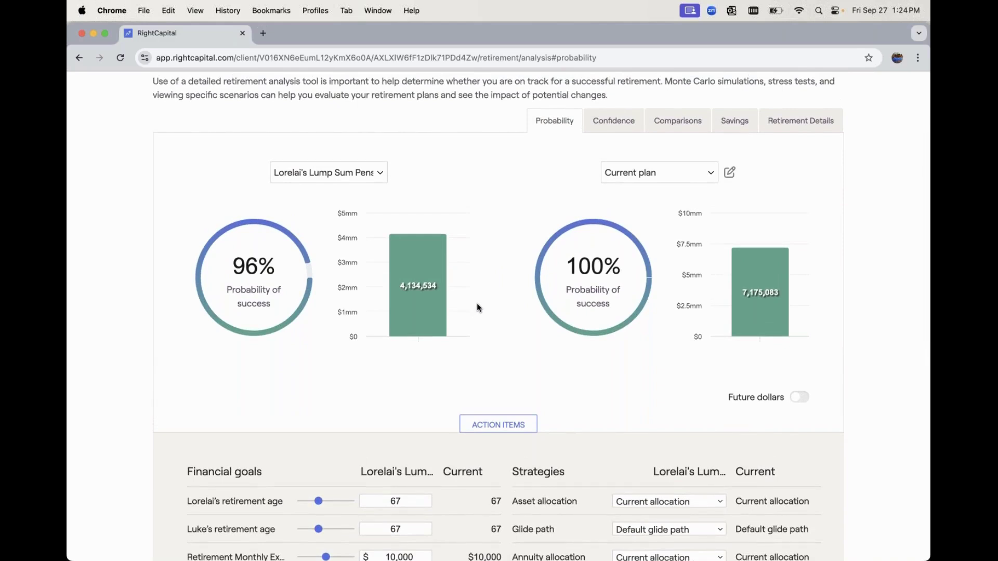
Switch the plan compared with the current plan from the lump sum version to the Proposed plan.
click(365, 174)
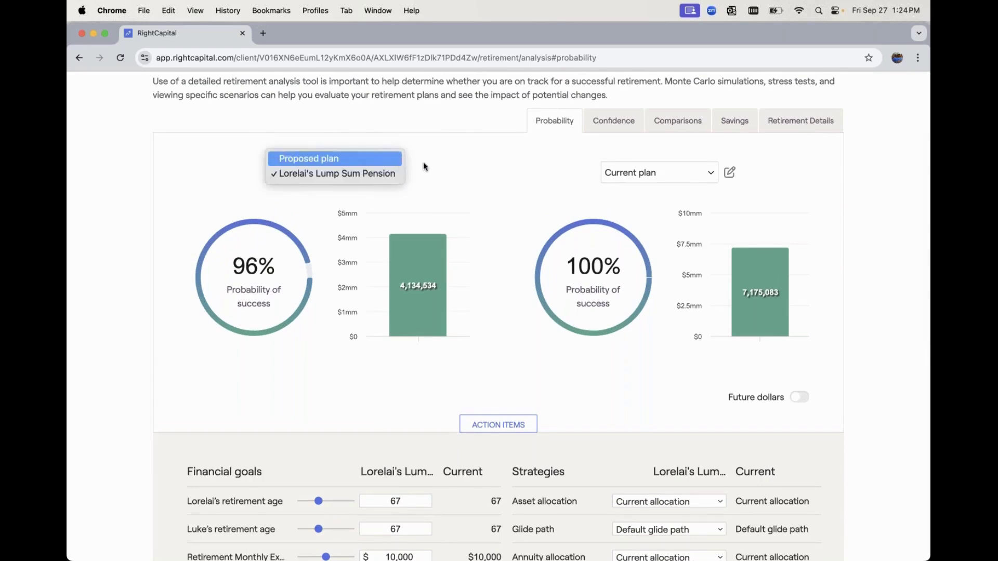
click(427, 162)
click(384, 172)
click(323, 159)
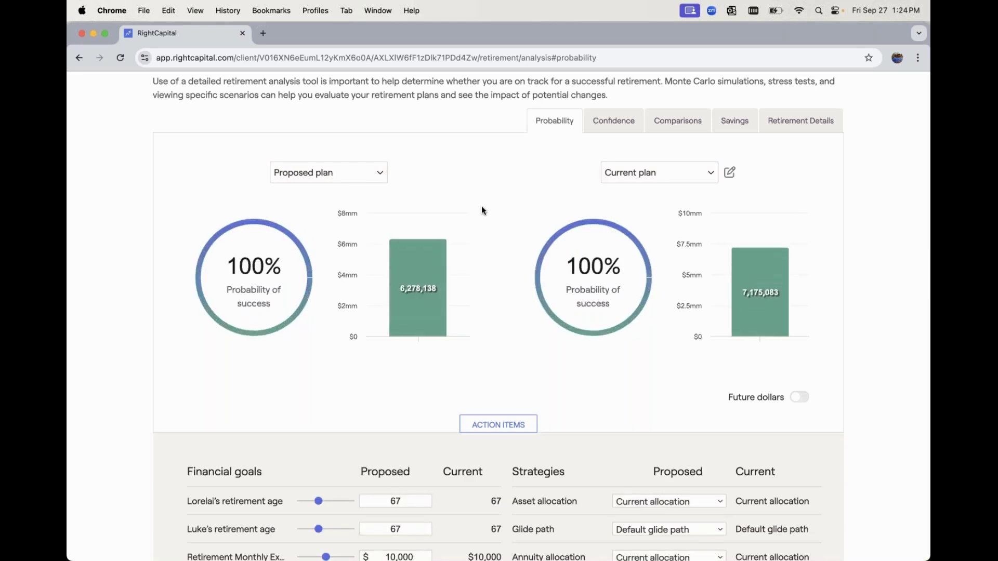
Set the Proposed plan's Lump Sum Pension savings amount to $0 and refresh the analysis.
scroll(482, 208, down, 5)
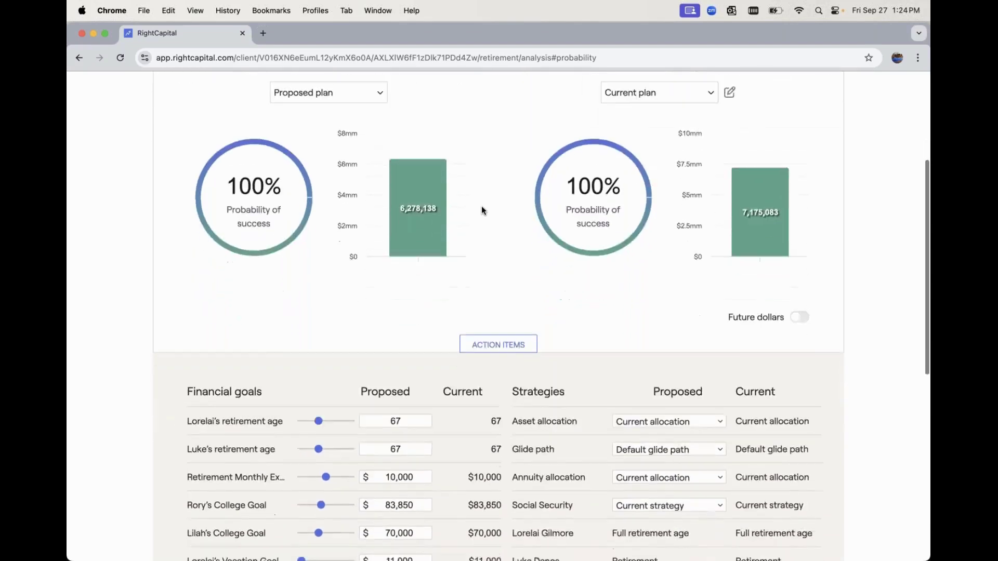
scroll(481, 206, down, 4)
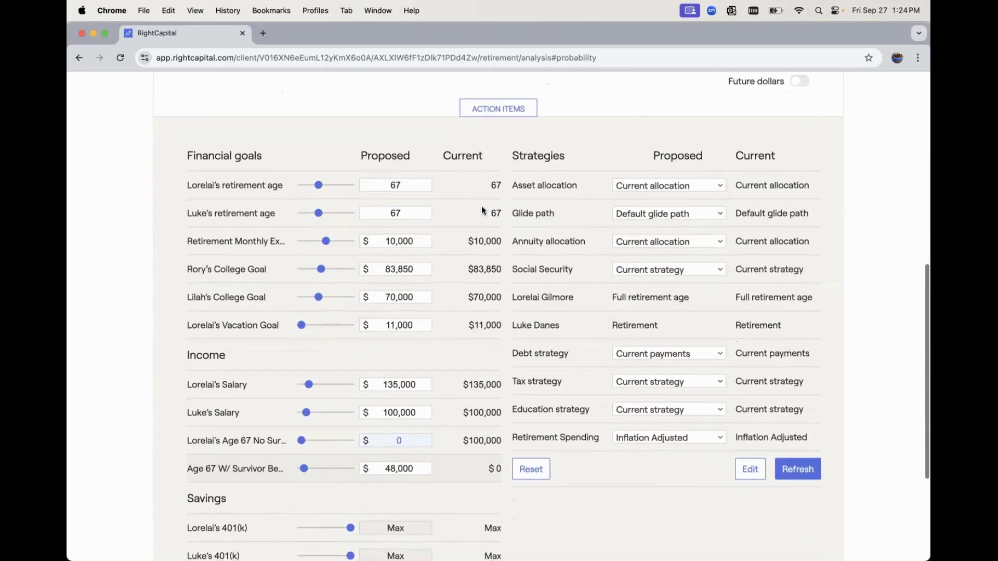
scroll(431, 363, down, 3)
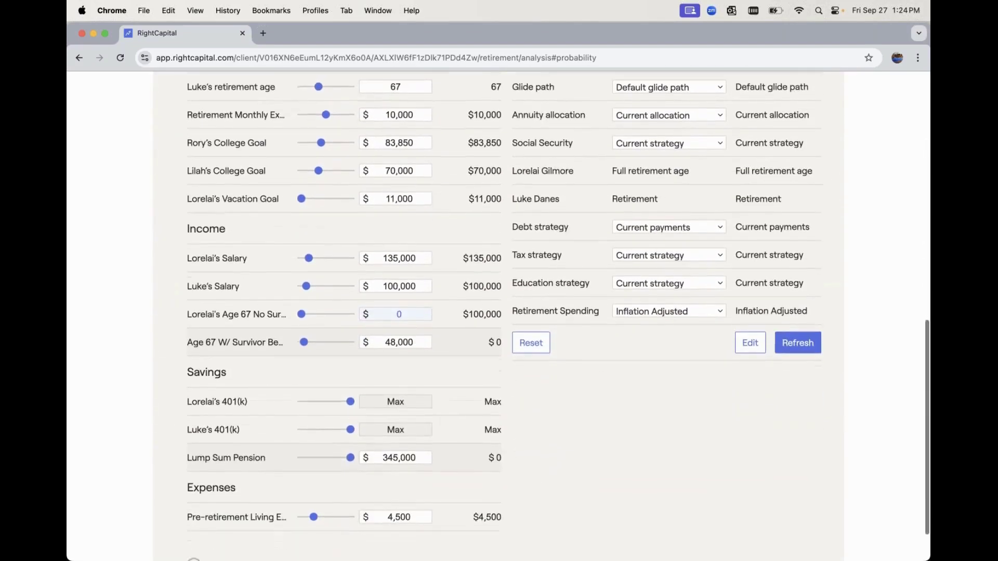
click(432, 427)
double_click(432, 427)
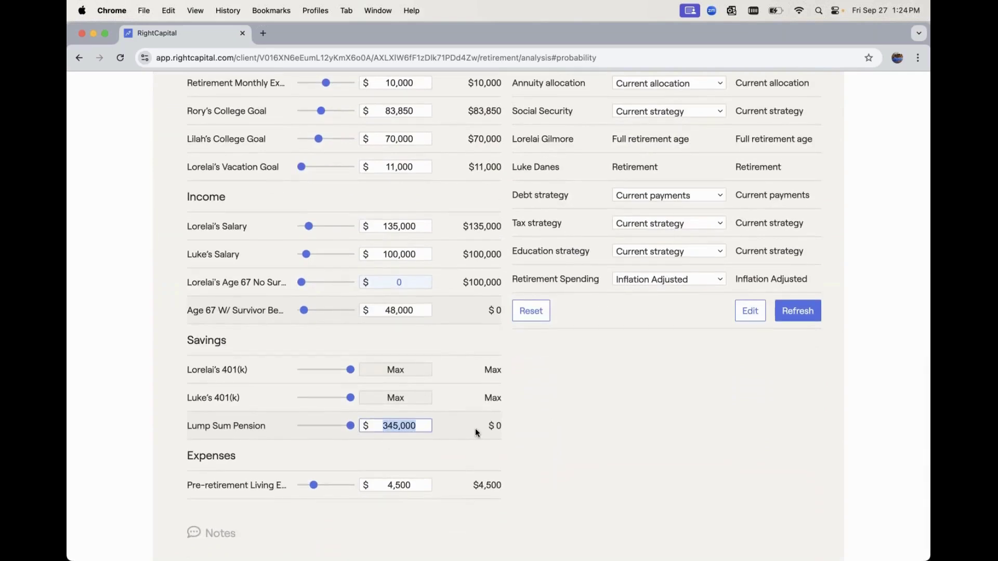
text(0)
click(801, 314)
Review the Proposed plan's probability of success and ending assets against the current plan, and check which plans can be compared.
scroll(632, 311, up, 3)
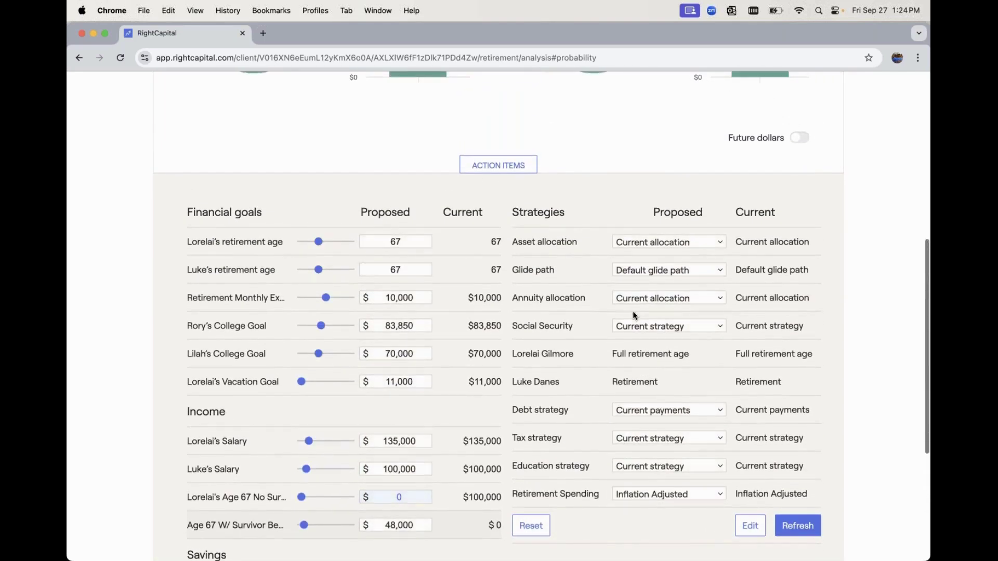
scroll(633, 314, up, 5)
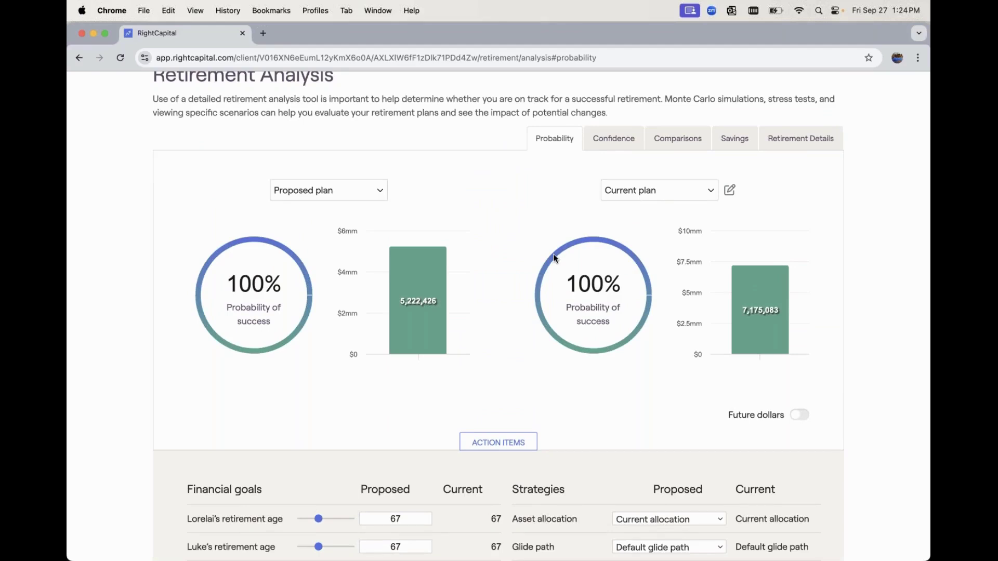
scroll(554, 258, up, 1)
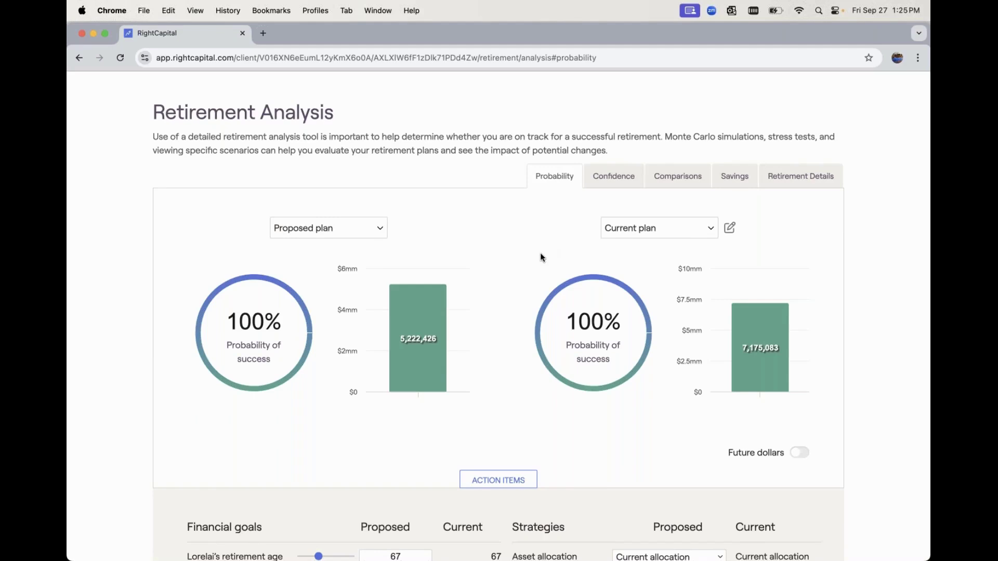
click(633, 231)
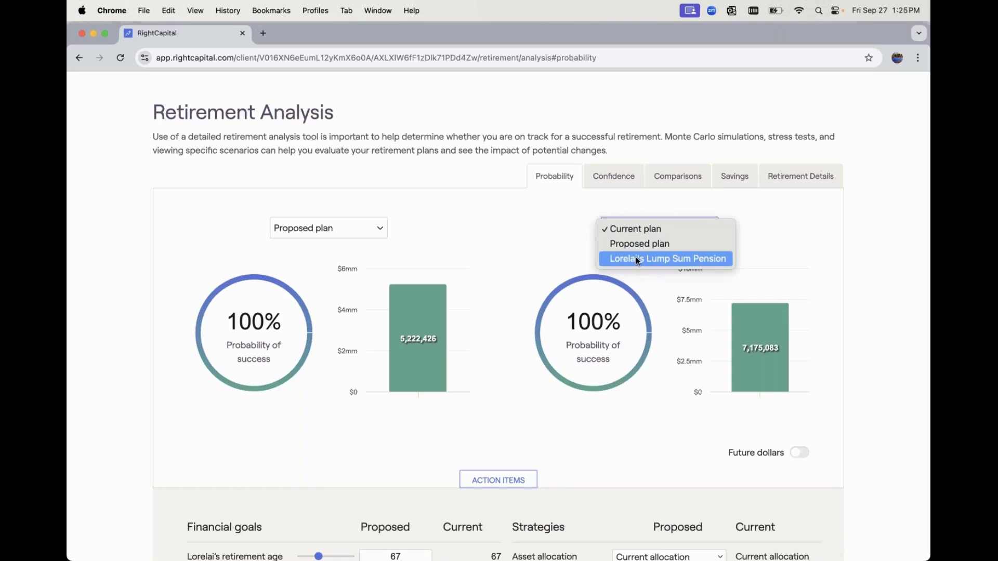
click(510, 232)
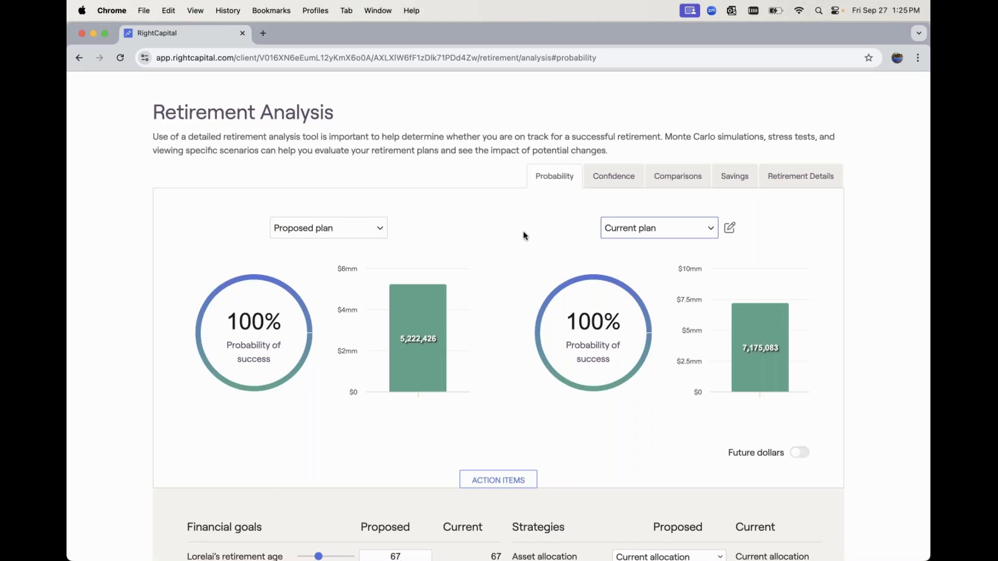
Examine the invested assets comparison of the proposed and current plans and check the available market scenarios.
scroll(659, 210, down, 2)
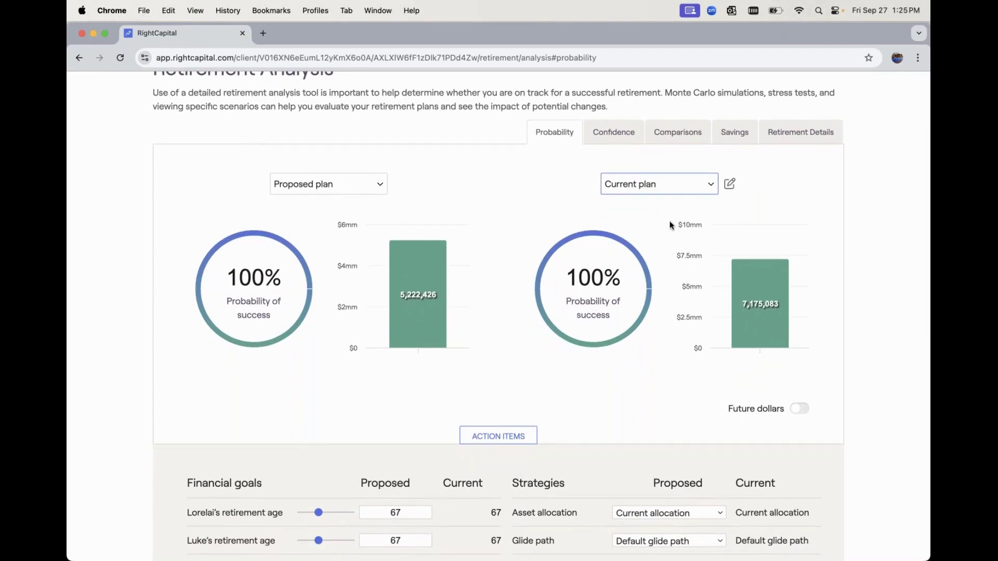
click(673, 137)
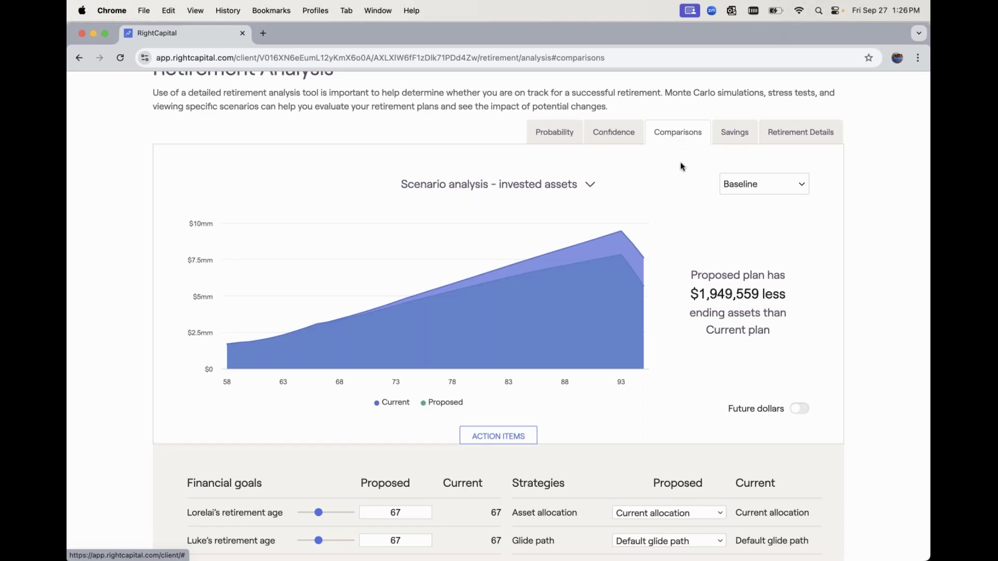
click(772, 189)
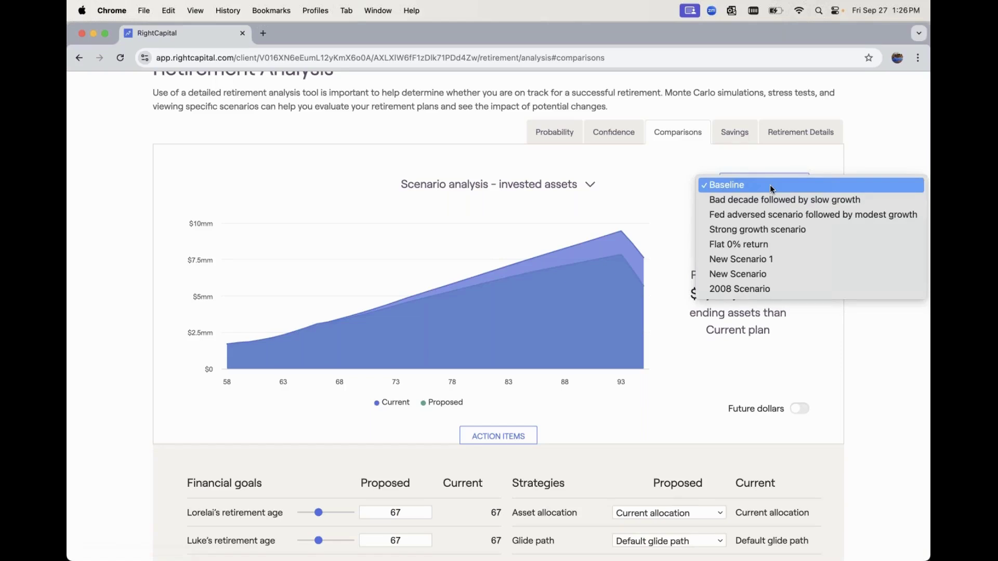
click(720, 163)
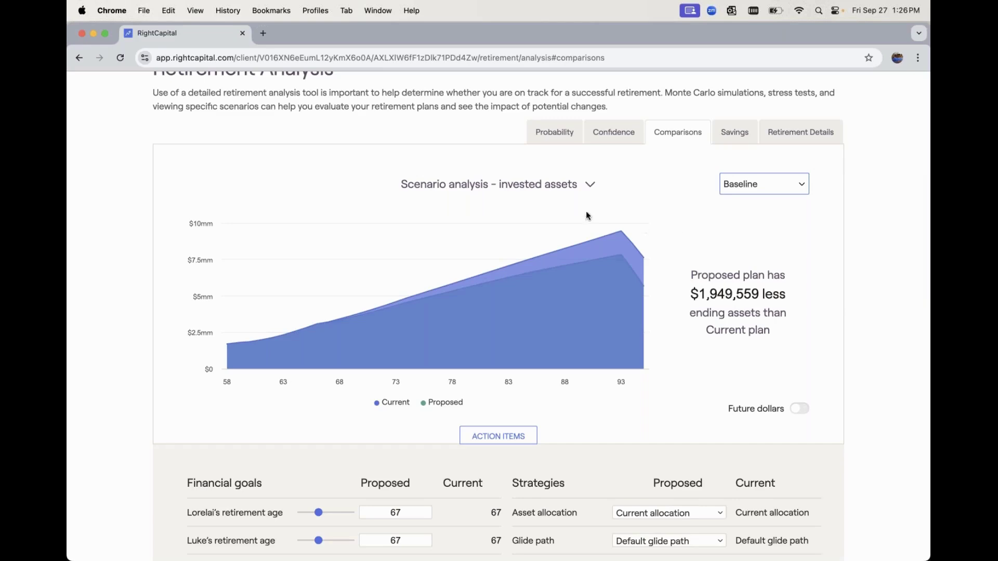
Compare the proposed and current plans by net worth and by taxes under the Baseline scenario.
click(570, 184)
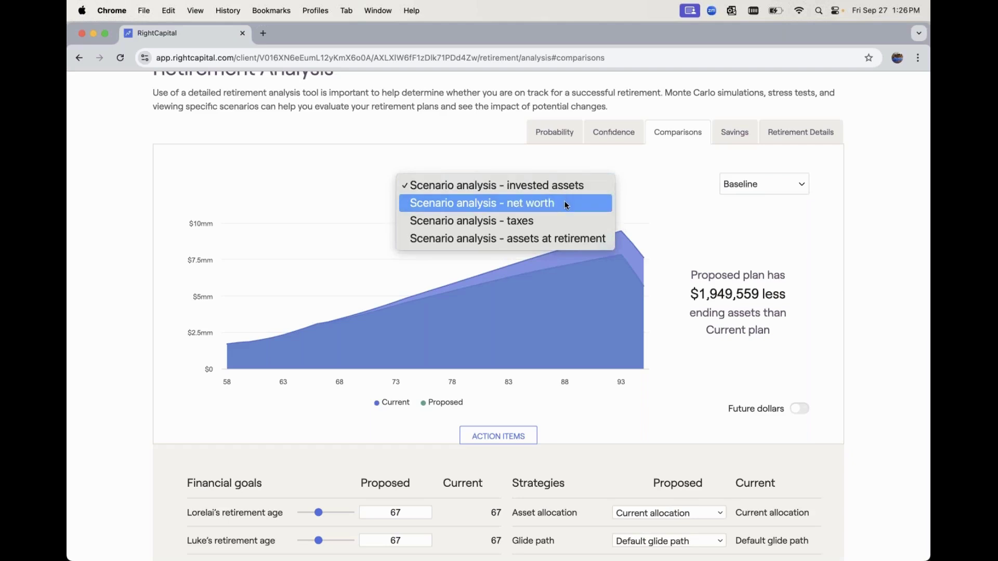
click(566, 204)
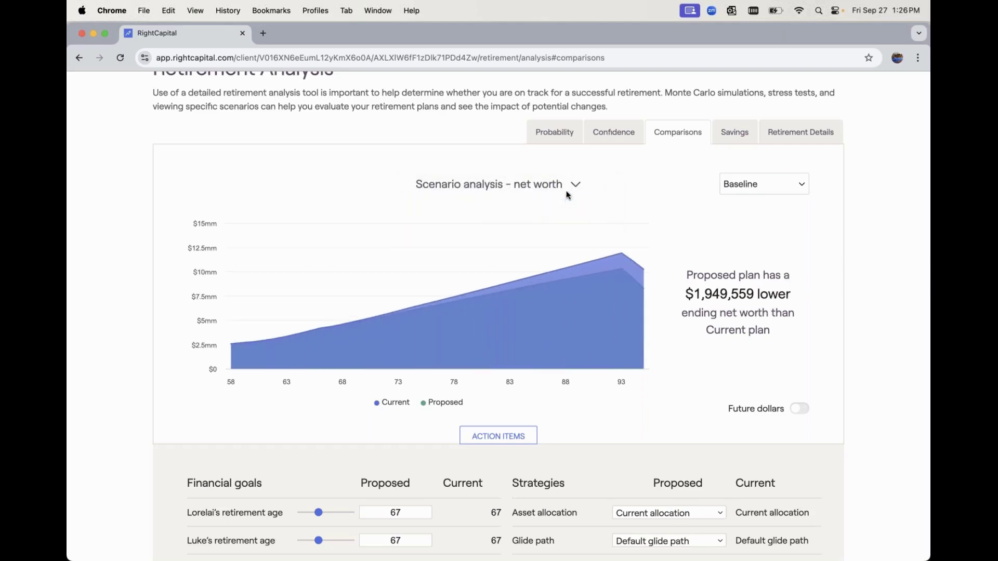
click(567, 189)
click(564, 204)
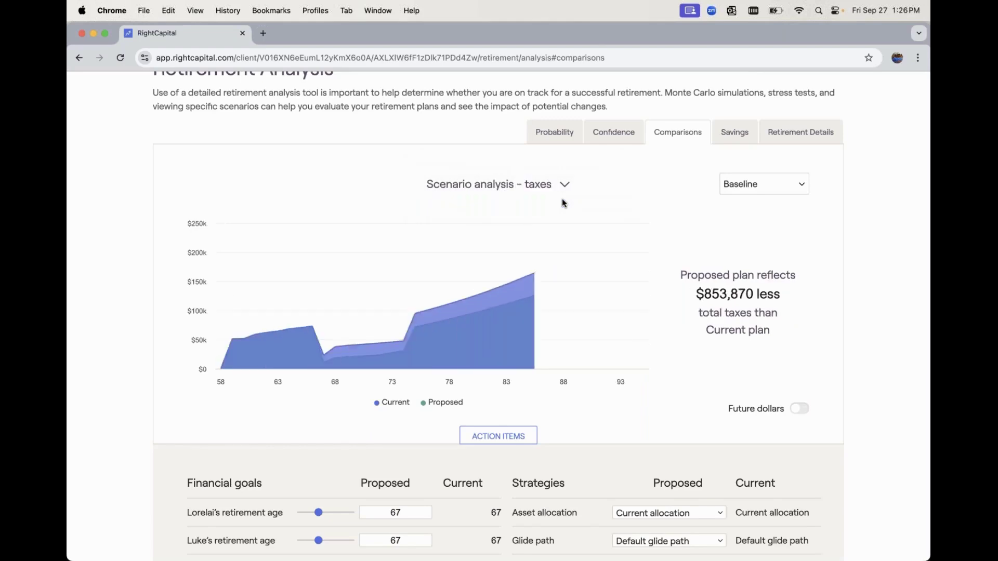
click(562, 186)
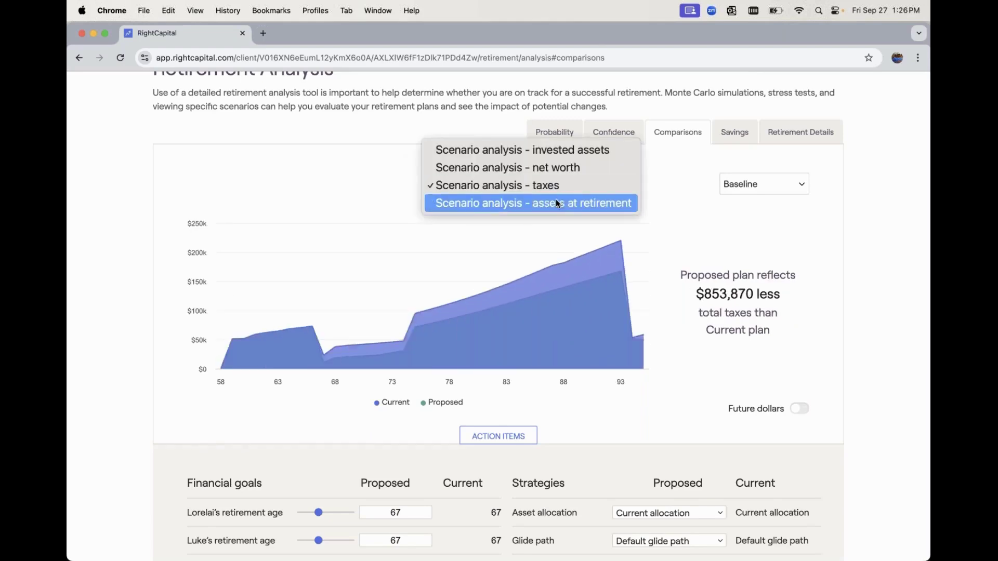
click(705, 233)
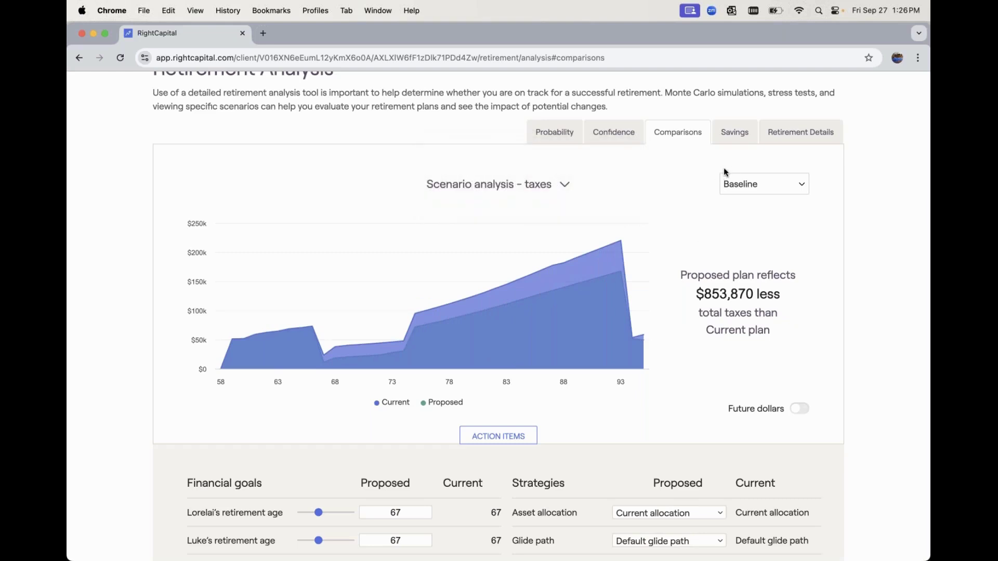
Examine the Proposed plan's retirement income sources year by year and check which other retirement detail charts are available.
click(786, 141)
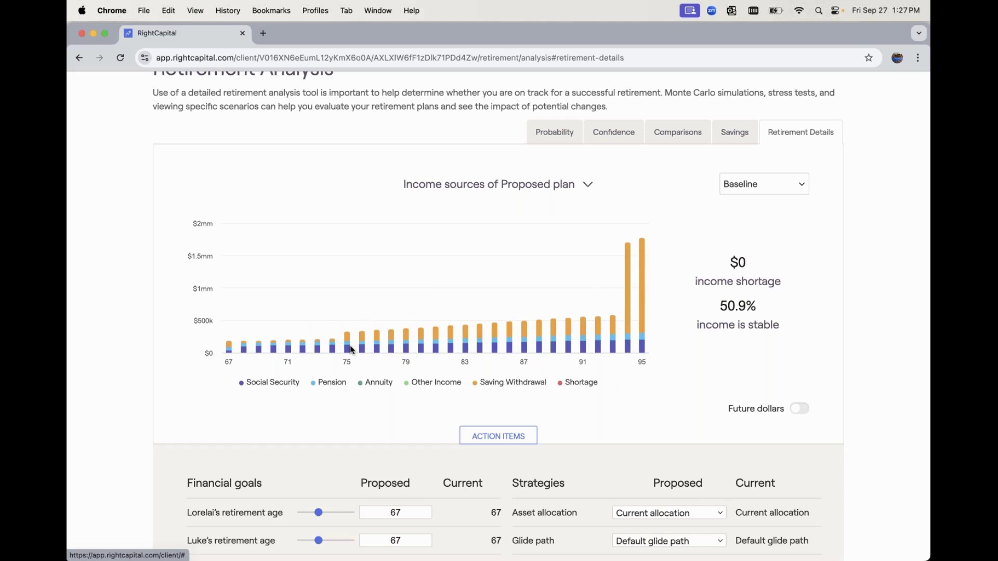
scroll(670, 265, up, 1)
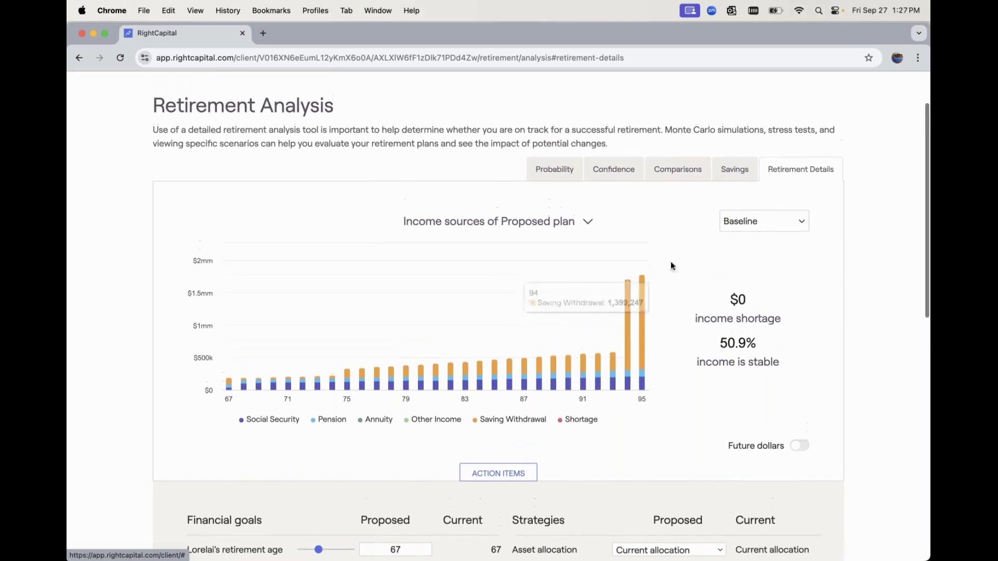
click(576, 228)
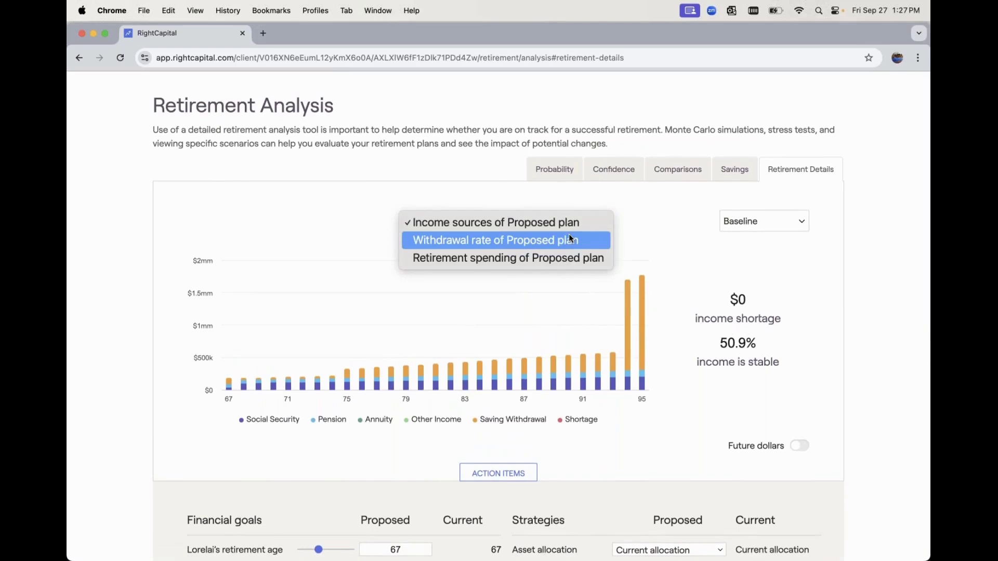
click(713, 235)
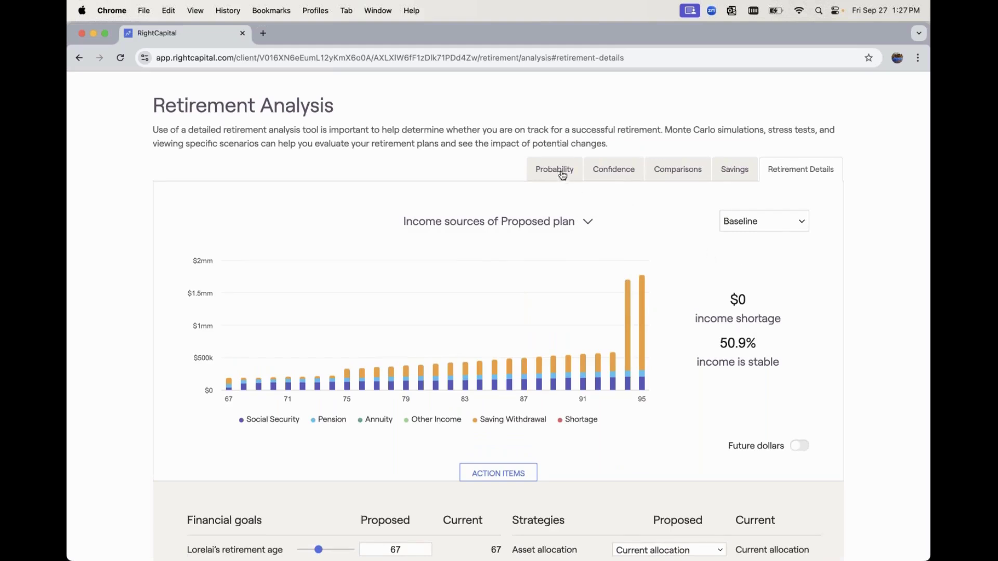
Switch the probability analysis to the Lump Sum Pension plan and examine that plan's retirement income sources.
click(562, 173)
click(309, 223)
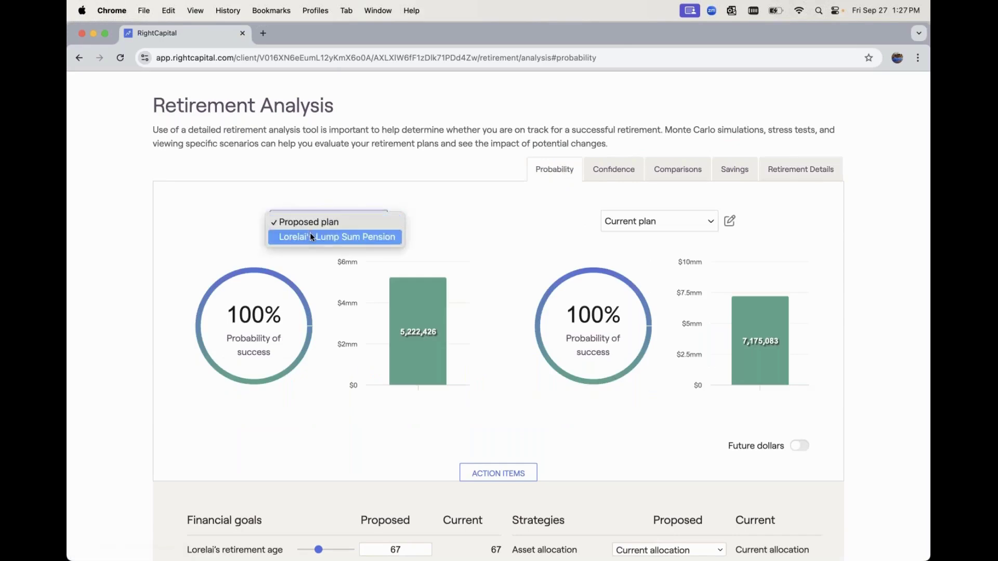
click(310, 233)
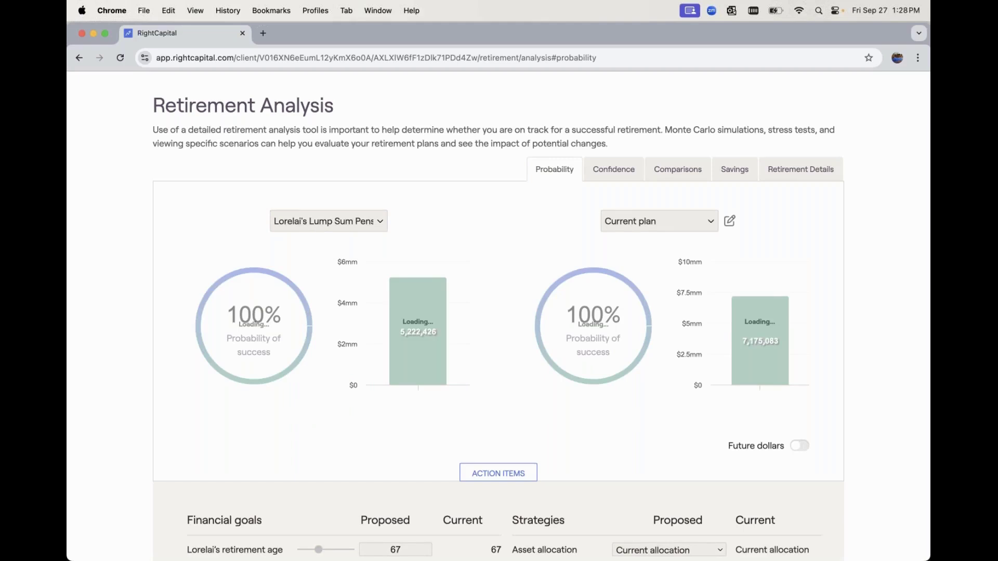
click(779, 173)
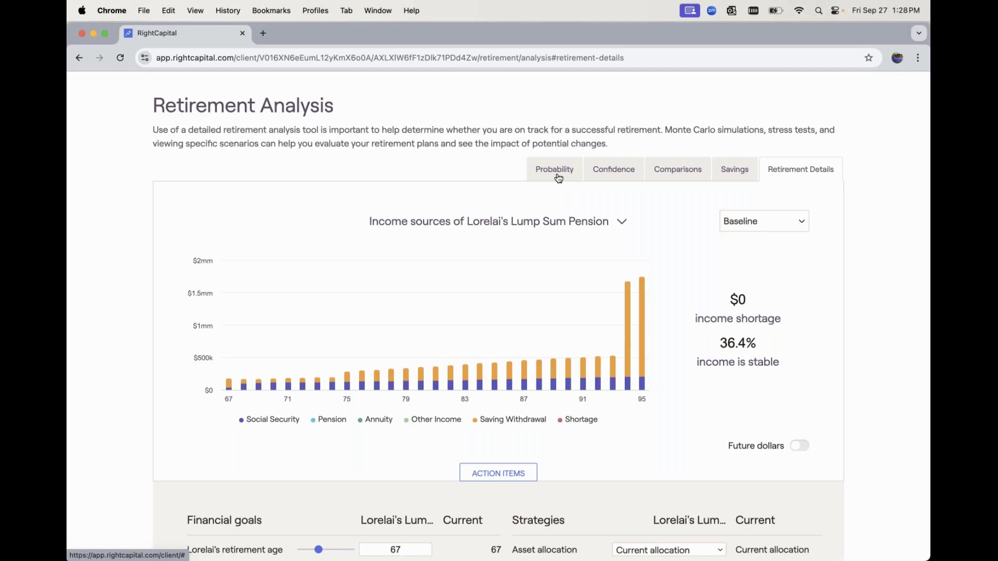
Review the current plan's cash flow waterfall map and move its timeline to 2032, when both clients are 67.
scroll(558, 178, up, 1)
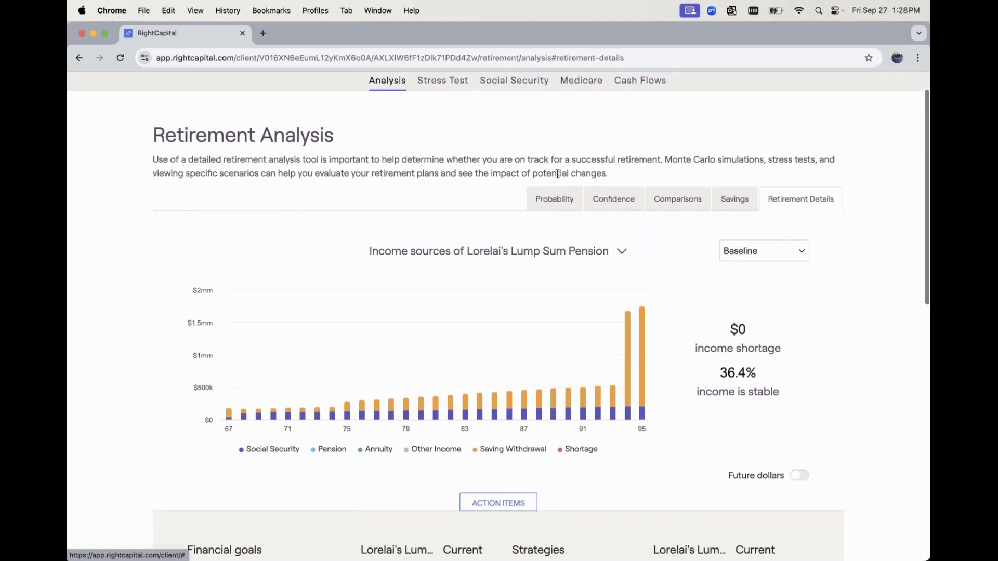
scroll(557, 175, up, 1)
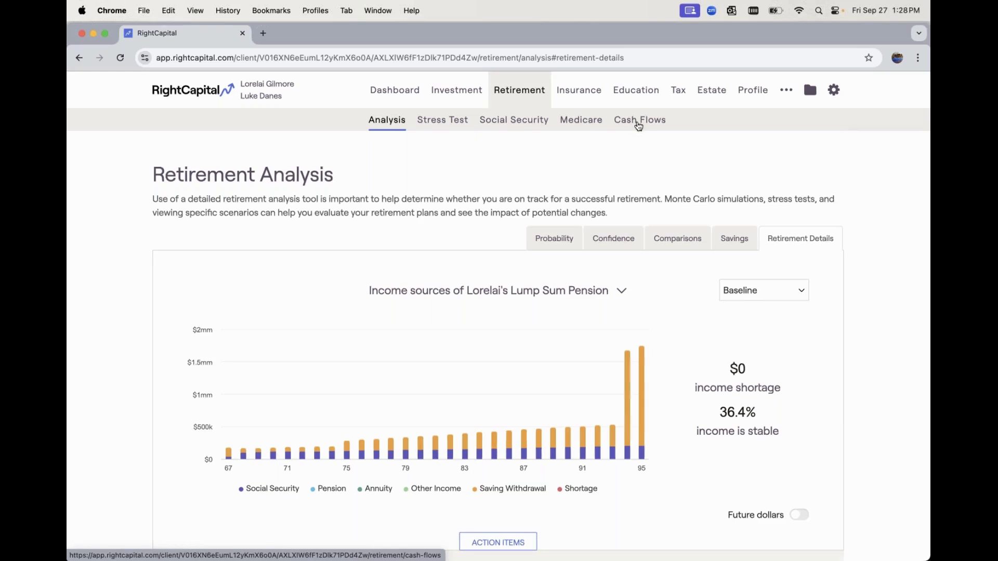
click(638, 124)
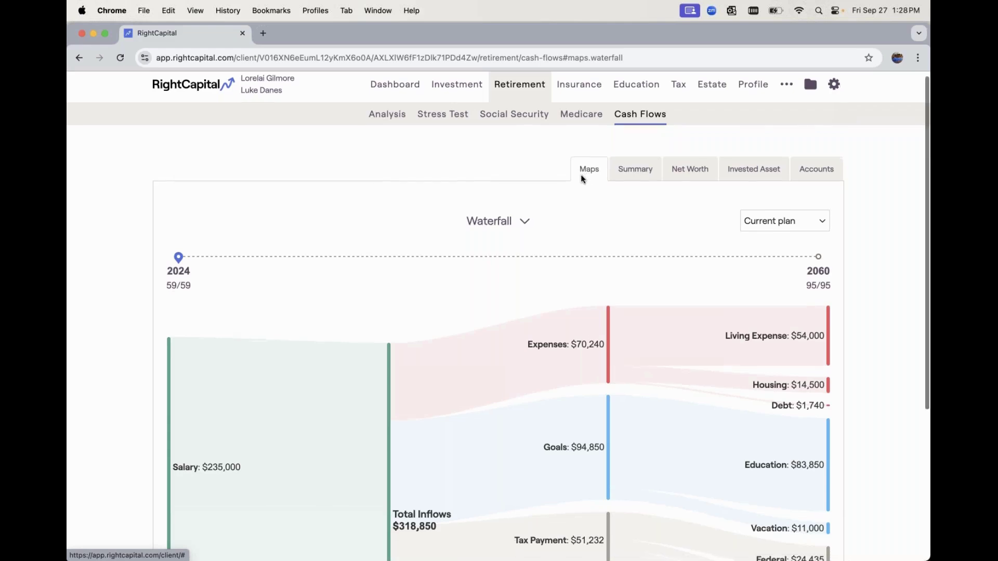
scroll(582, 178, down, 2)
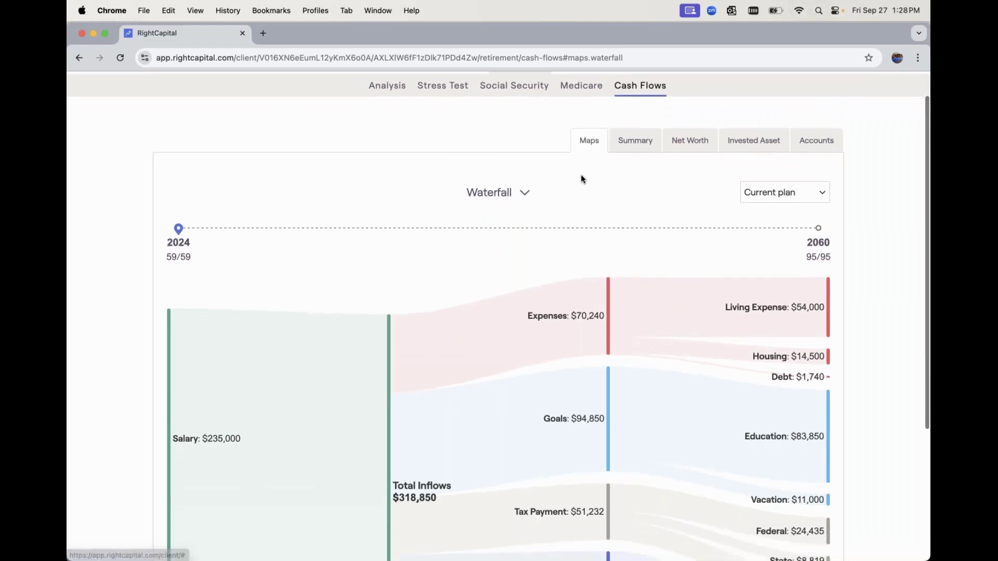
scroll(581, 179, down, 2)
scroll(582, 180, down, 4)
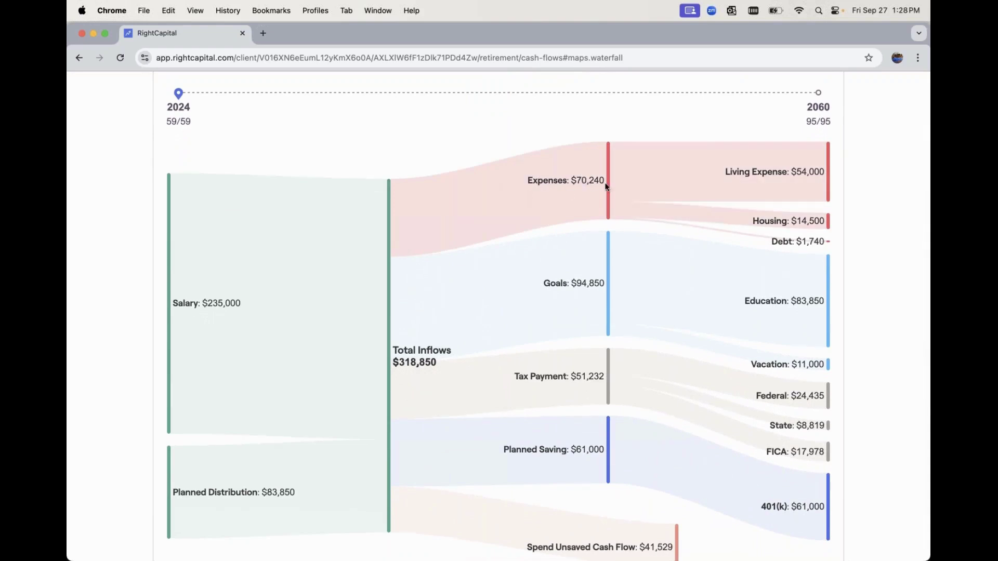
scroll(614, 185, up, 1)
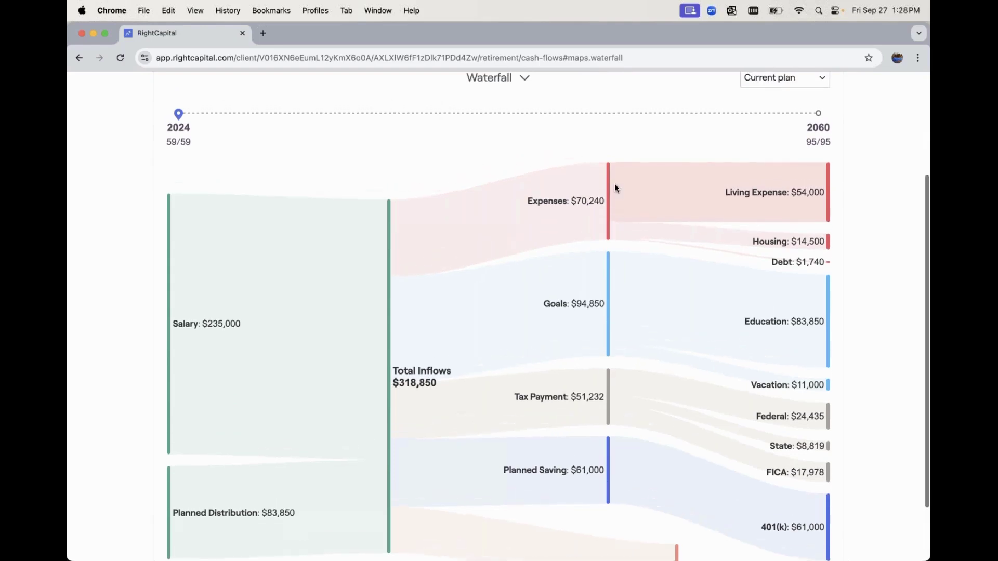
scroll(429, 144, up, 2)
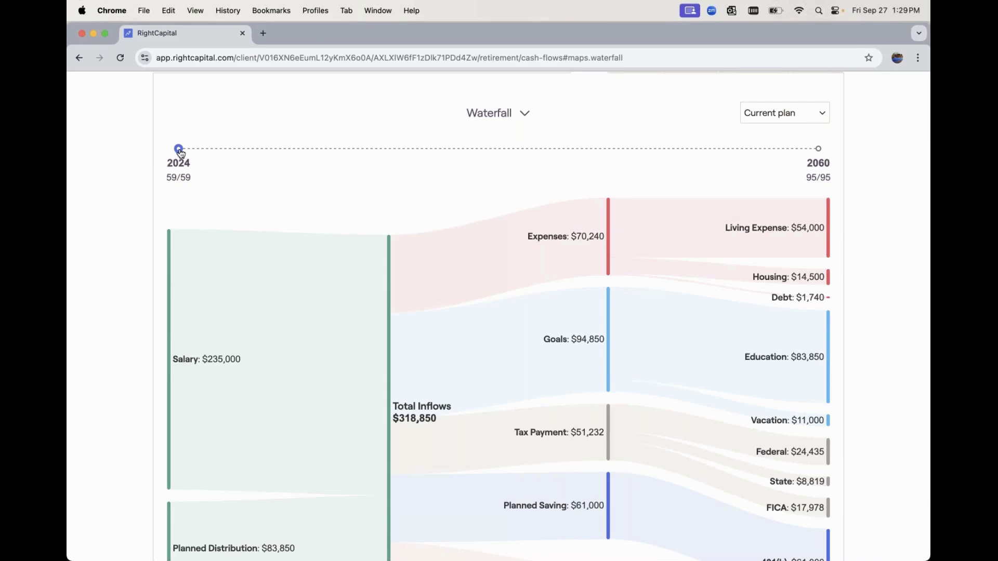
drag(181, 152, 318, 151)
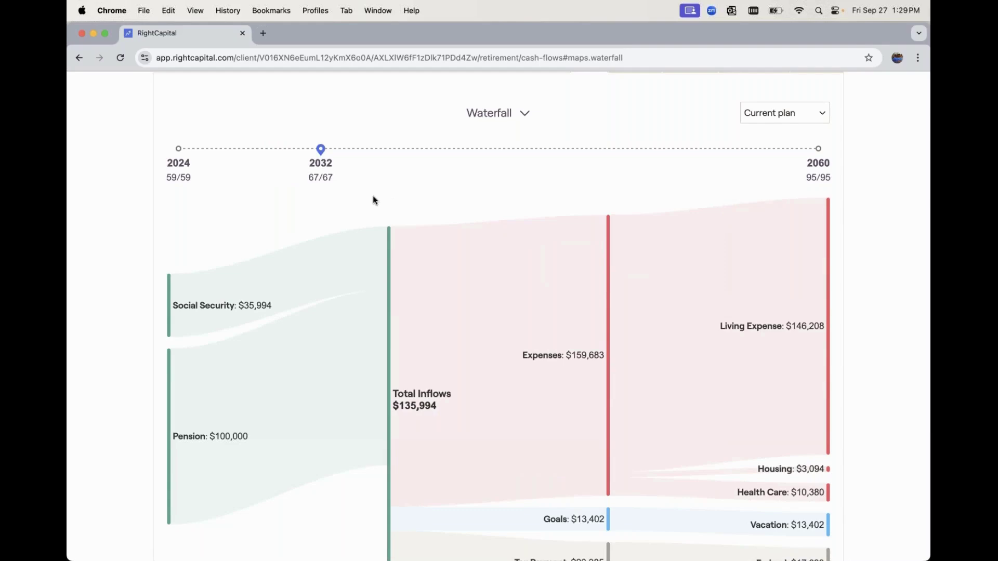
Examine the current plan's 2032 waterfall map down to its net cash flow and switch the map to the Breakdown view.
scroll(373, 200, down, 3)
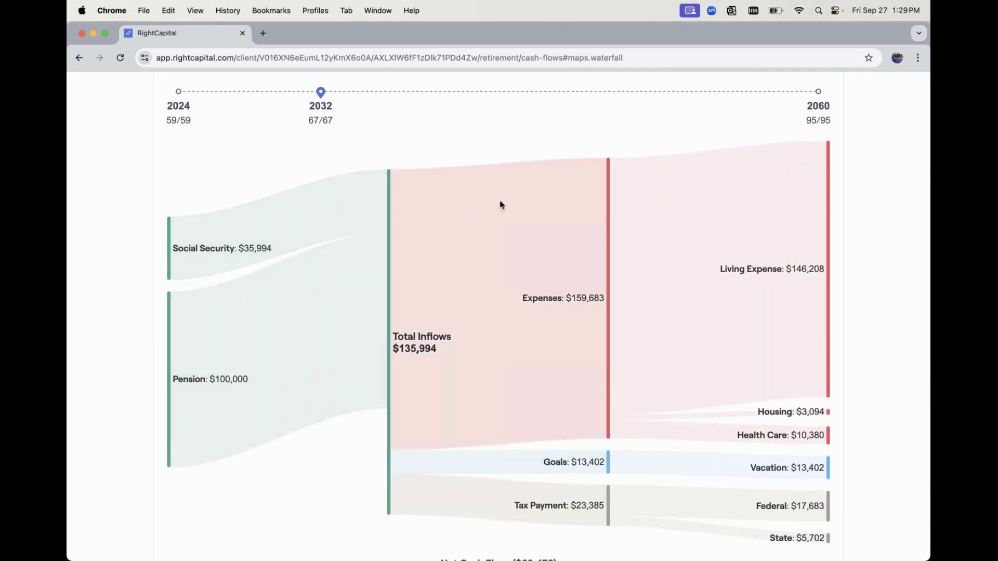
scroll(693, 282, down, 2)
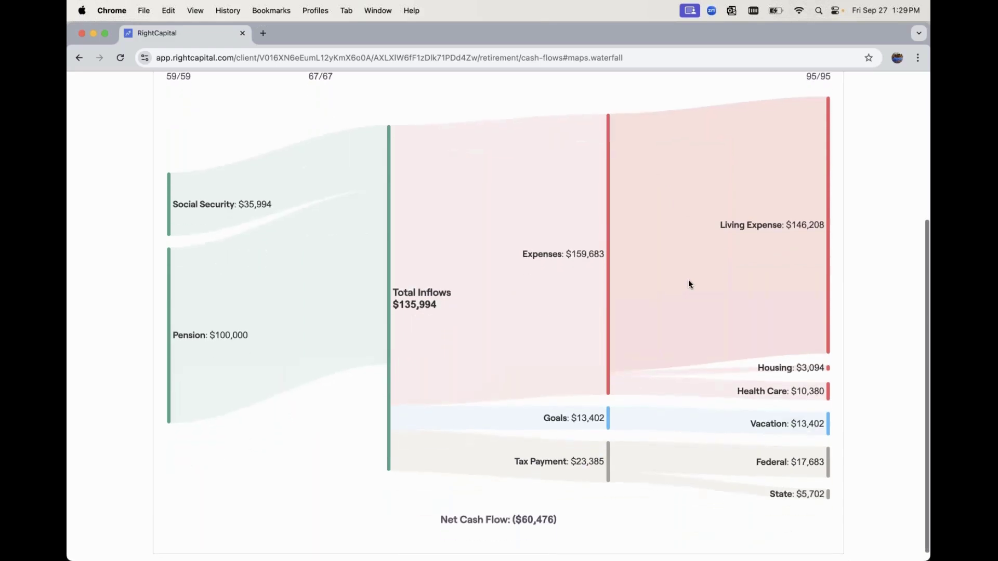
scroll(664, 276, up, 2)
scroll(622, 260, up, 1)
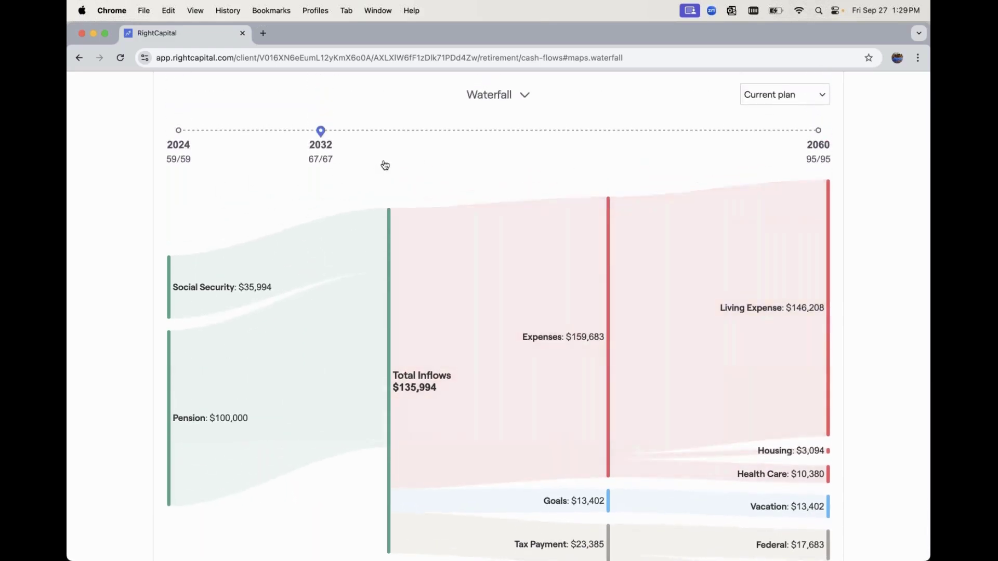
scroll(385, 165, up, 1)
click(486, 118)
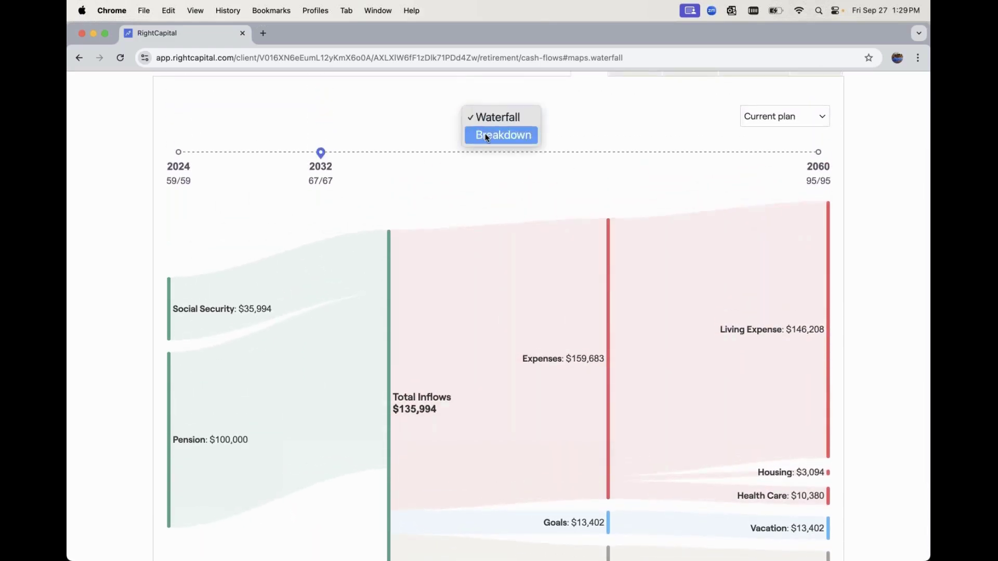
click(485, 134)
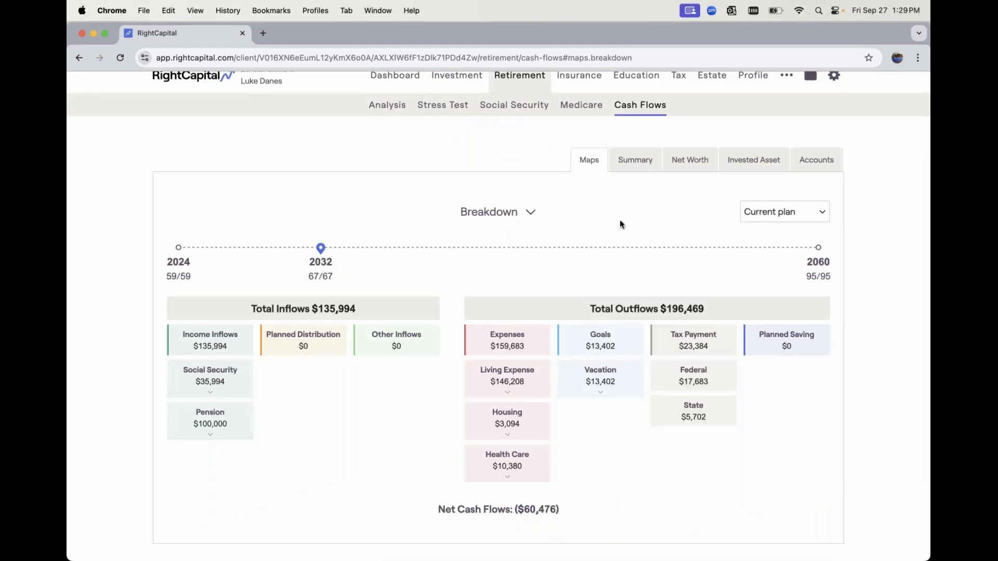
Show the 2032 cash flow breakdown for the Lump Sum Pension plan.
click(775, 214)
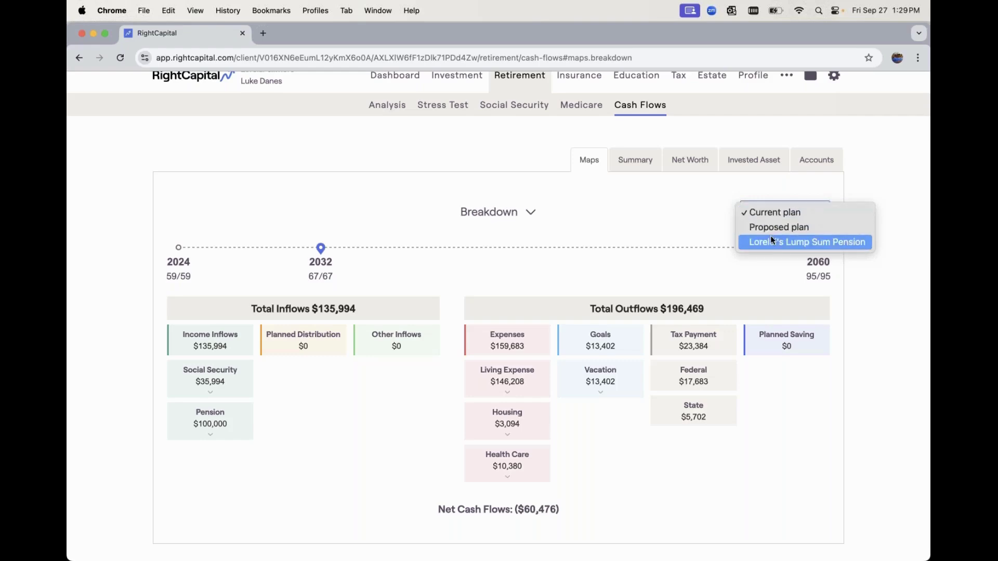
key(Escape)
key(l)
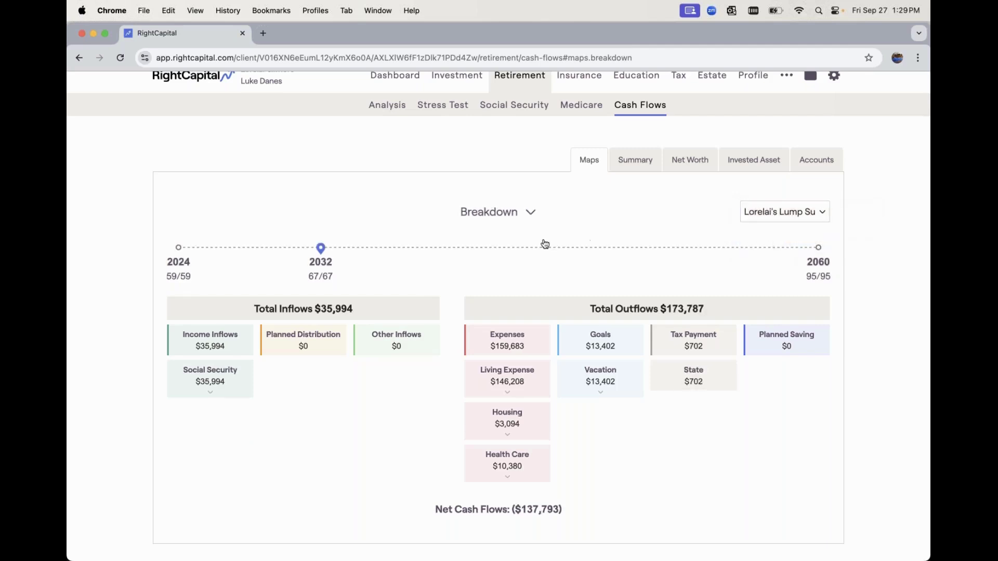
Switch the Lump Sum Pension plan's map back to Waterfall and examine its 2032 inflows, expenses, taxes and net cash flow.
click(495, 214)
click(507, 195)
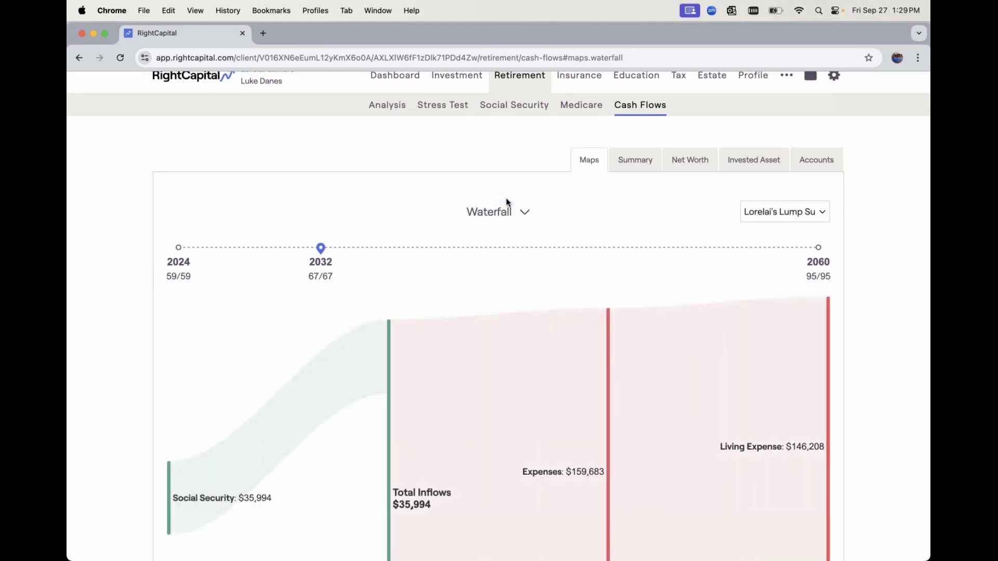
scroll(507, 201, down, 3)
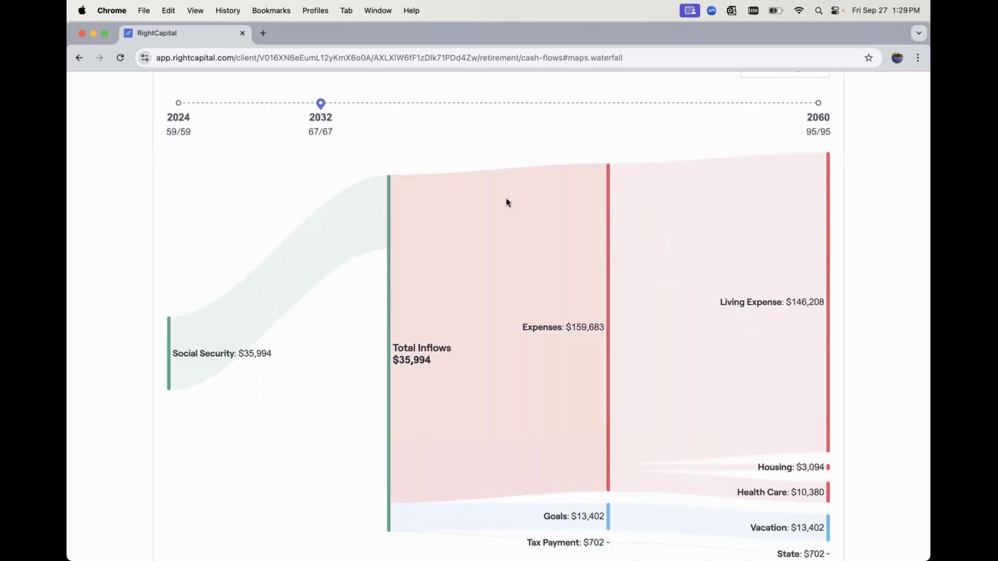
scroll(506, 202, down, 1)
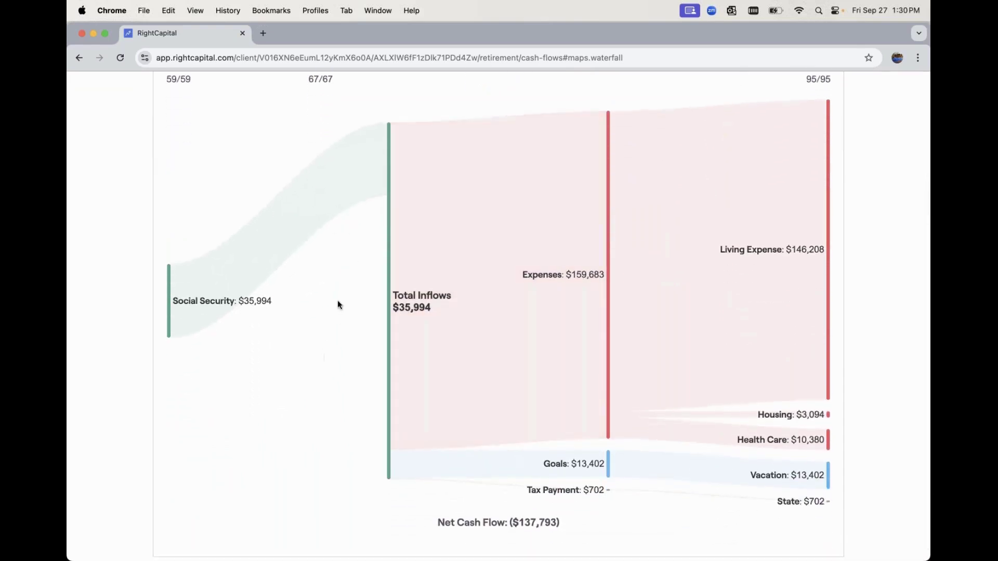
scroll(334, 340, down, 1)
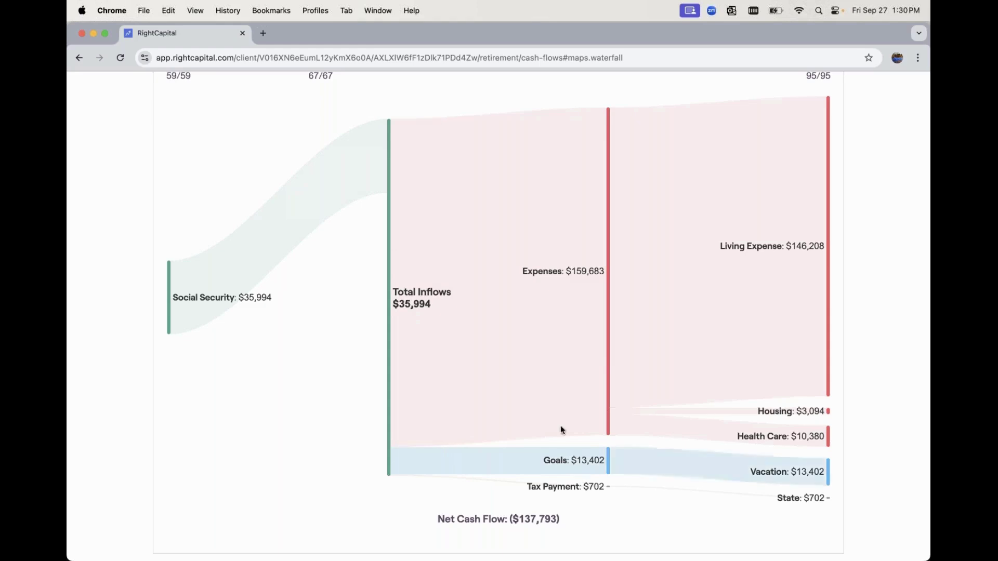
scroll(556, 424, up, 3)
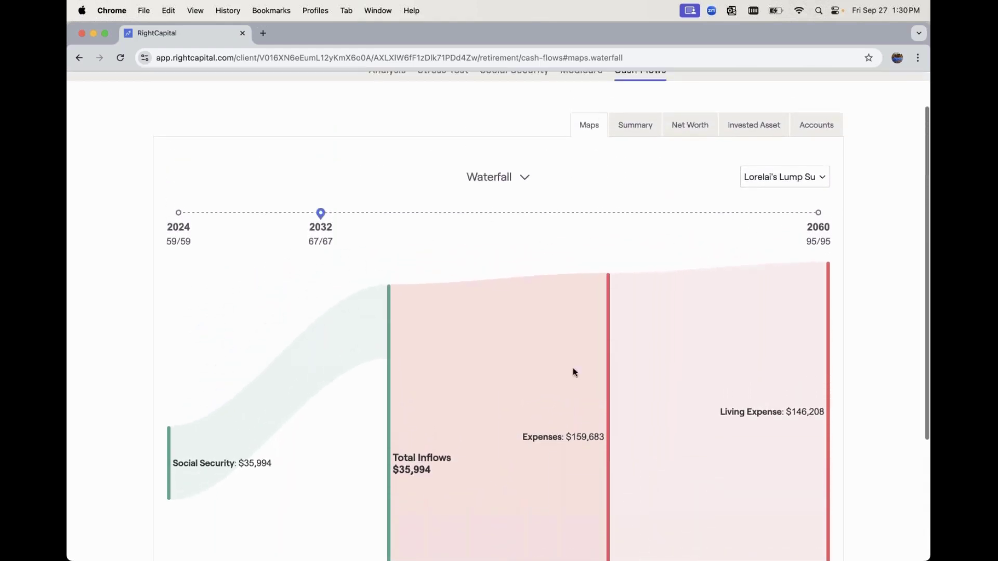
Open the year-by-year cash flow summary and show it for the Proposed plan.
click(645, 133)
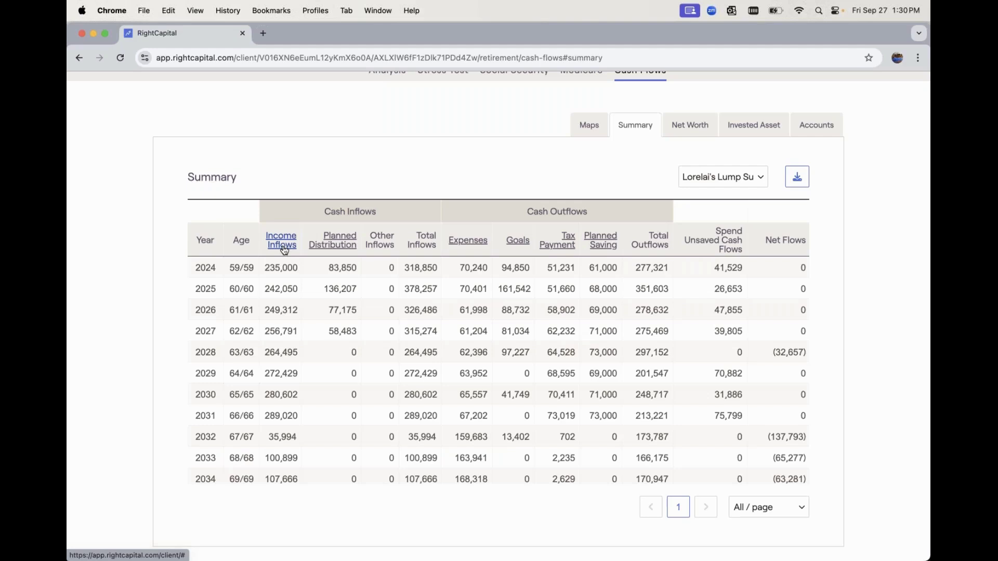
click(735, 170)
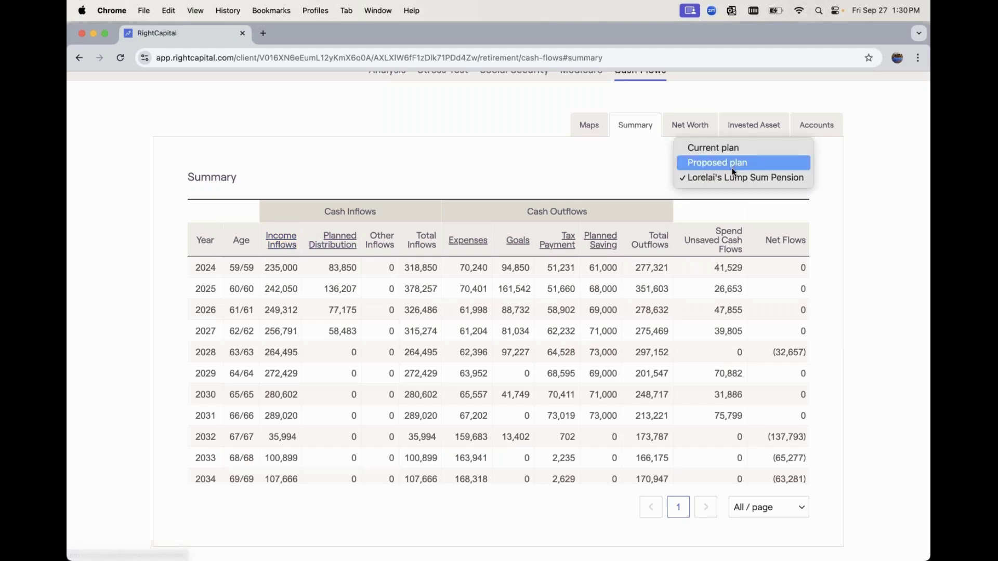
click(734, 165)
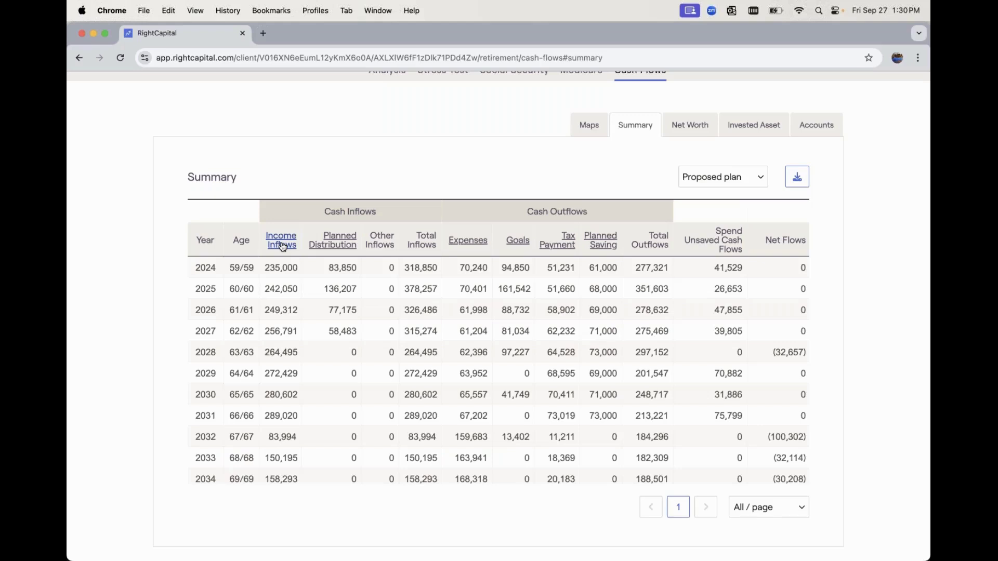
Examine the Proposed plan's income inflows by year and drill down into the pension details.
click(283, 247)
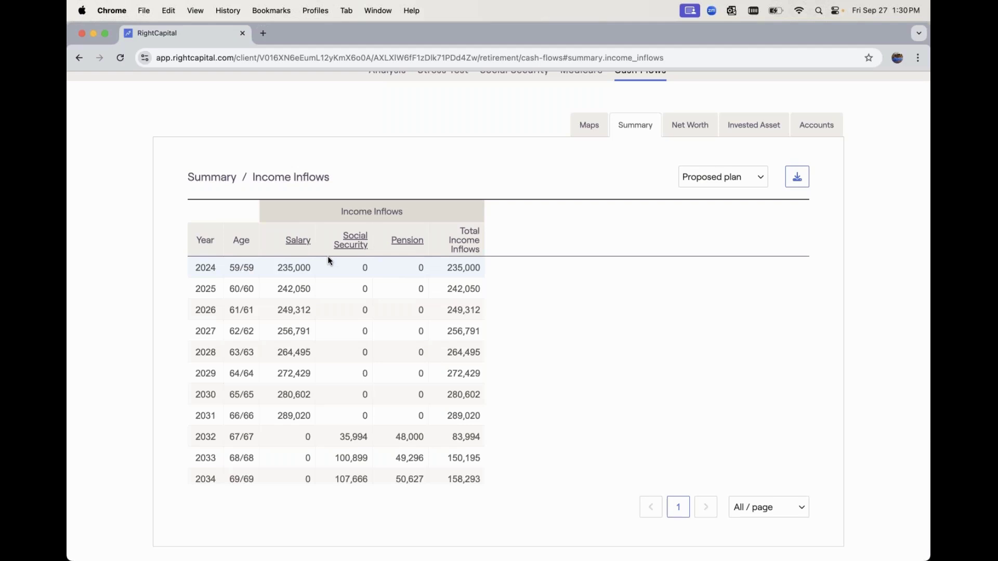
scroll(329, 261, down, 1)
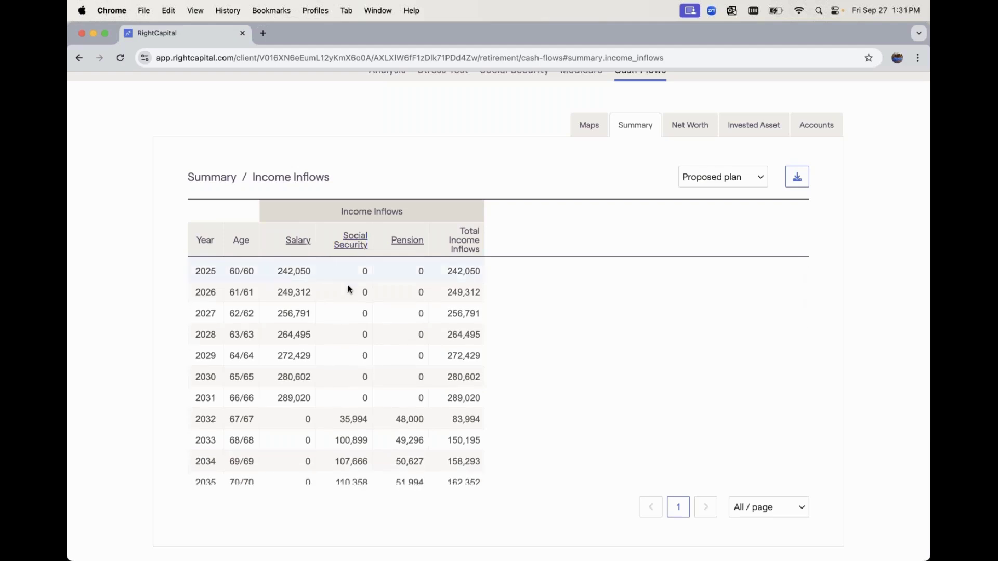
scroll(396, 314, down, 3)
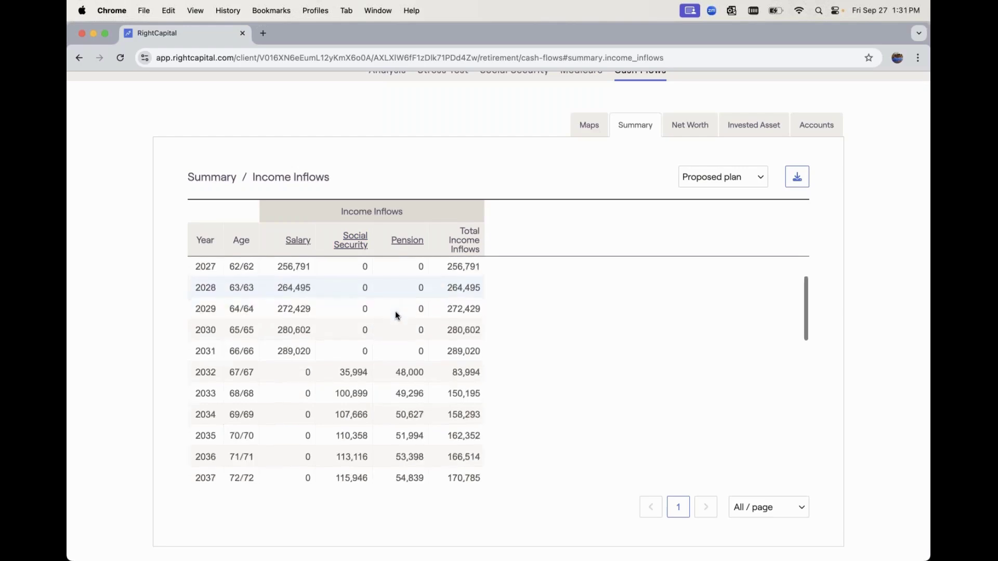
click(401, 244)
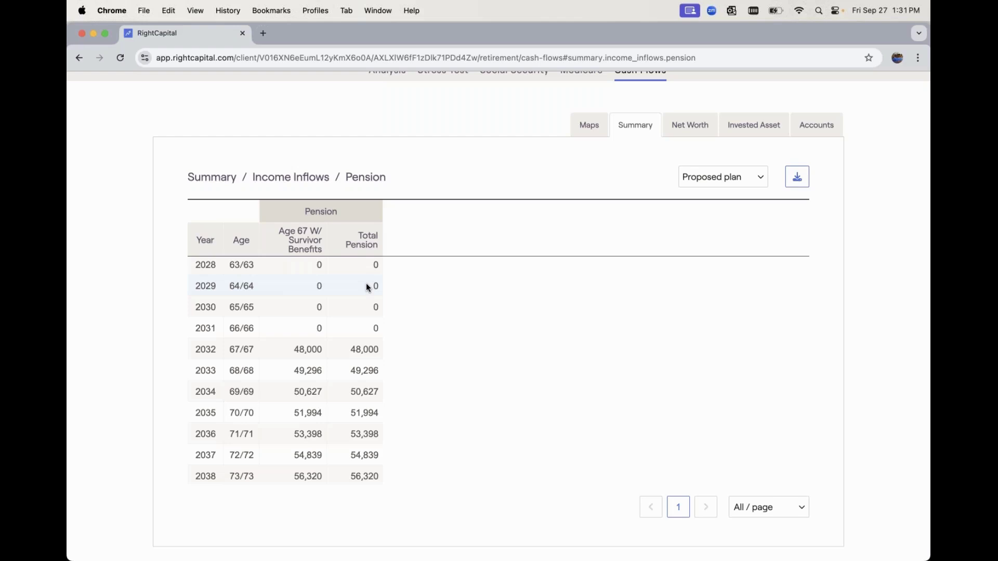
Examine each client's yearly Social Security benefit under the Proposed plan and return to the overall cash flow summary.
click(291, 178)
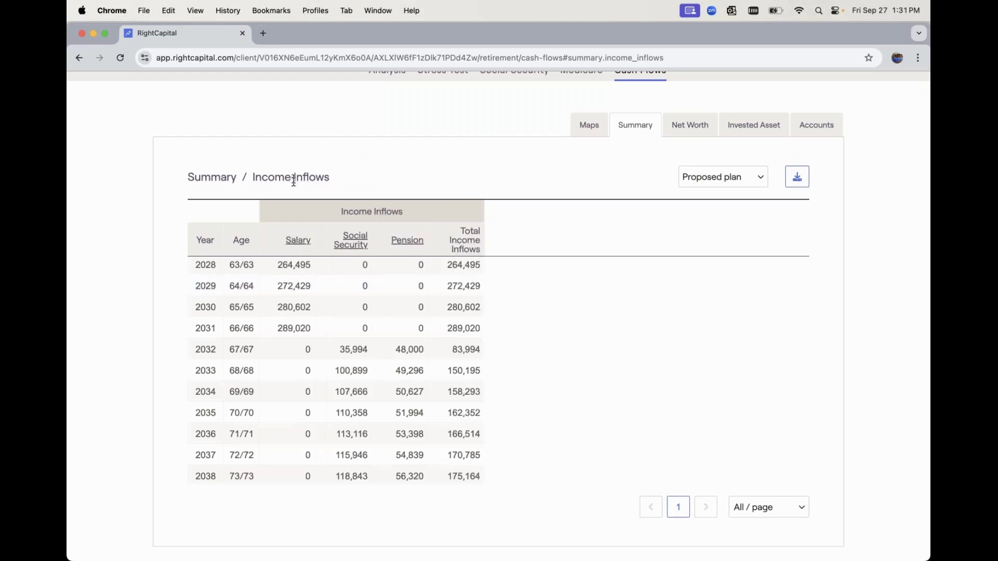
click(350, 240)
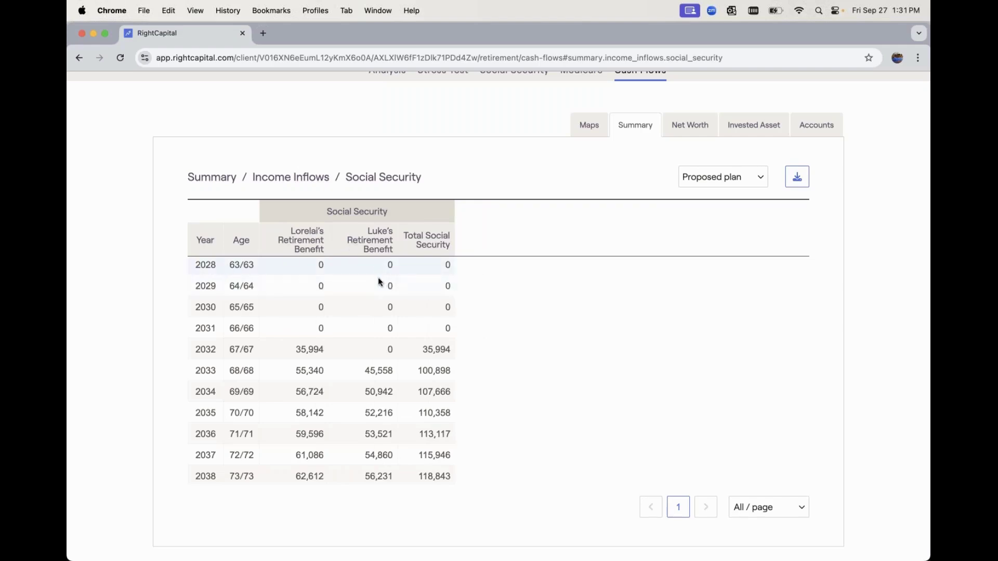
scroll(379, 283, down, 2)
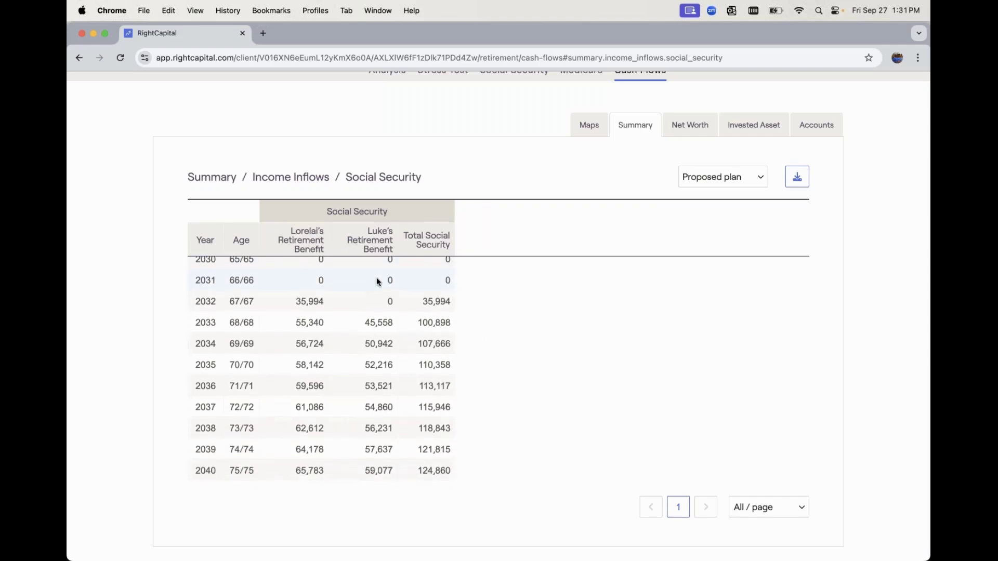
click(232, 181)
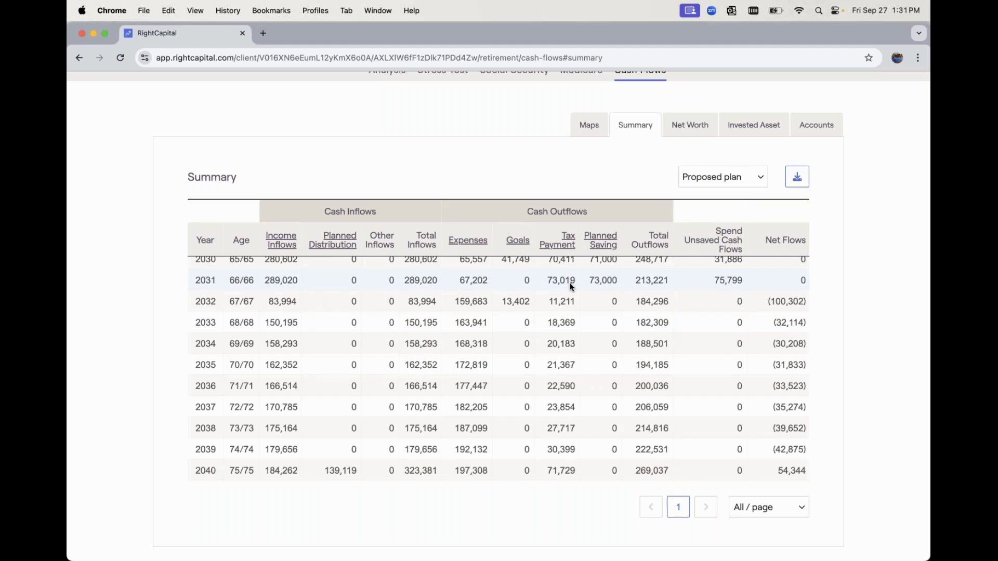
Set the client's planning horizon to 90 in the family profile, save it, and check the co-client's planning horizon.
scroll(569, 282, up, 8)
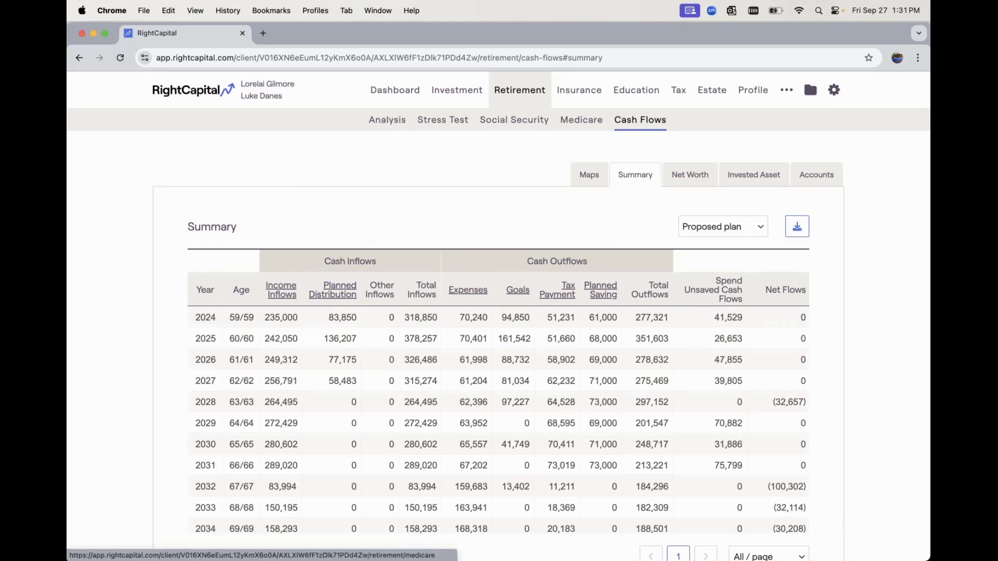
click(755, 91)
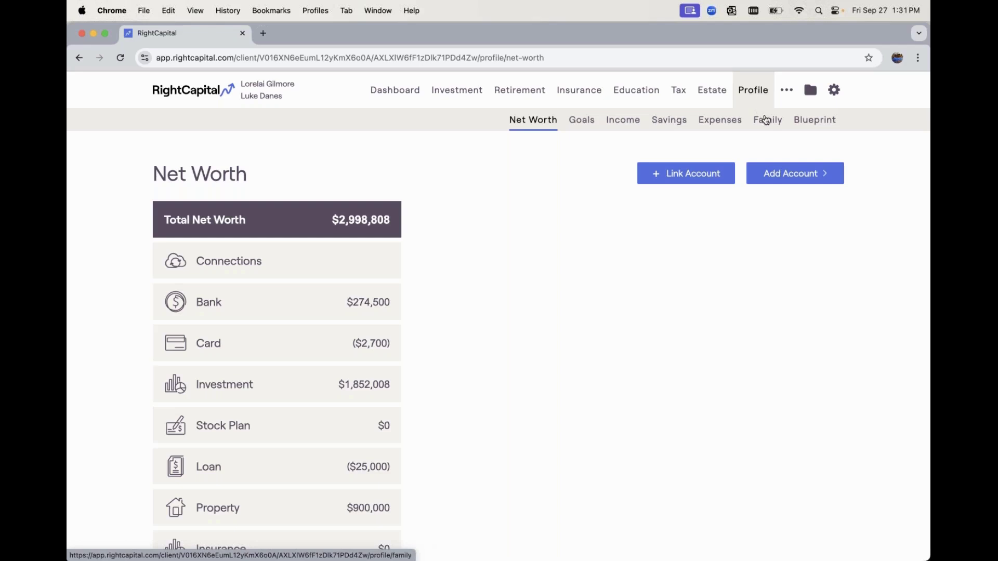
click(768, 123)
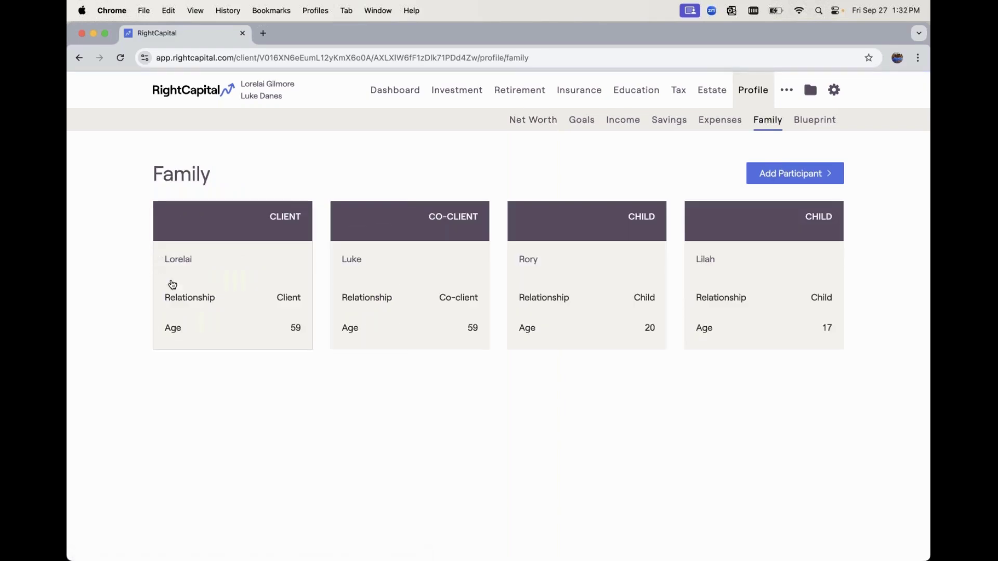
click(242, 288)
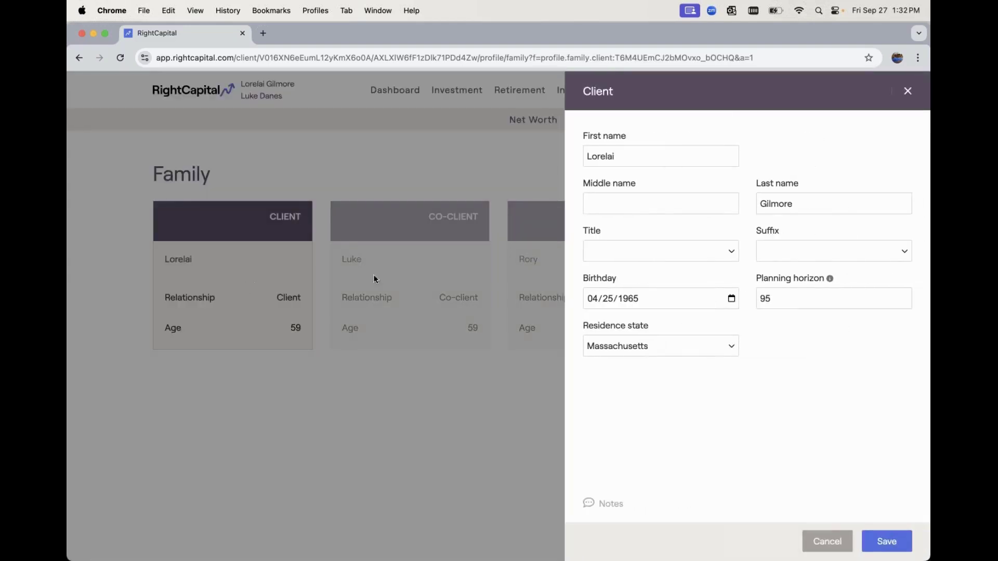
click(779, 297)
drag(778, 297, 749, 301)
text(9)
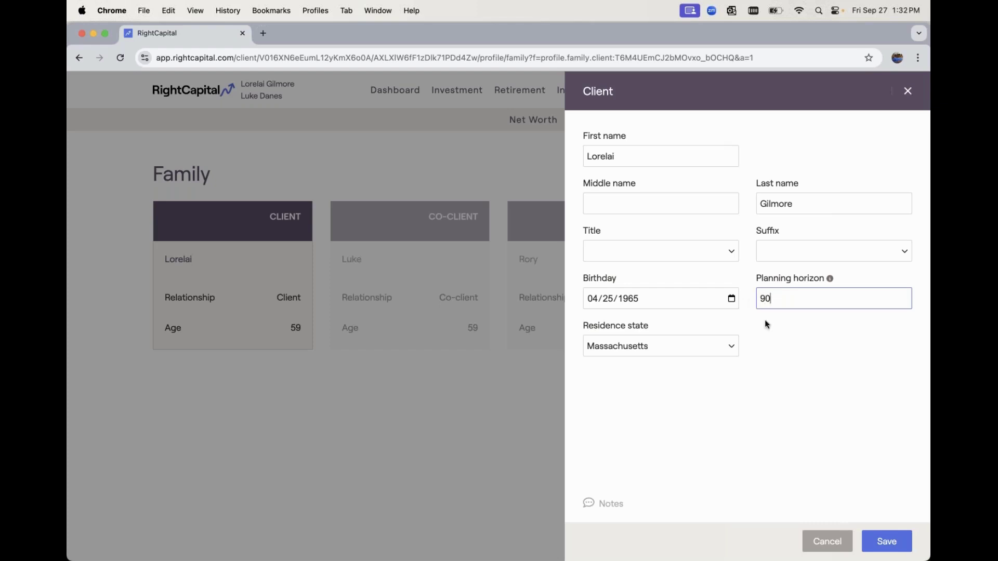
click(889, 540)
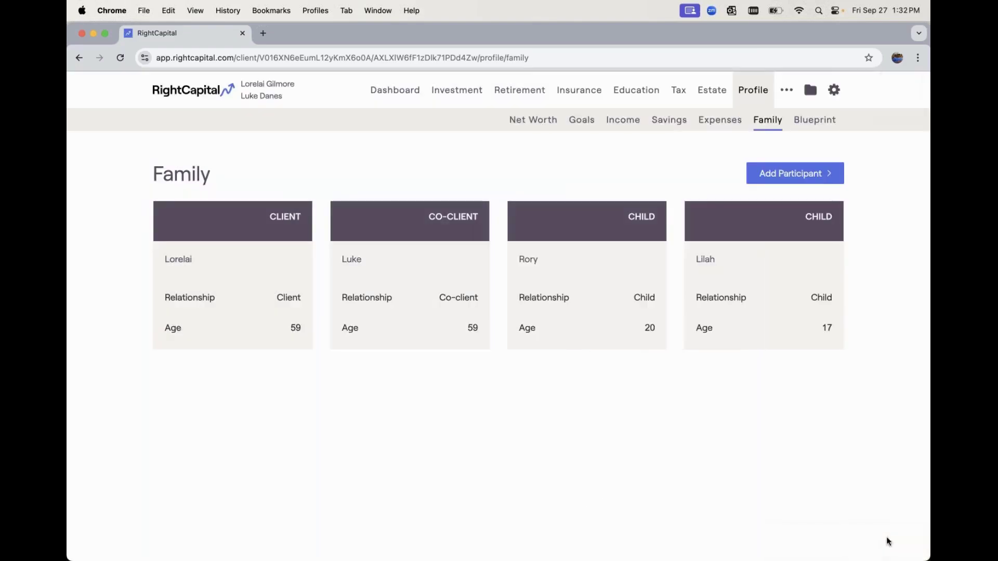
click(409, 297)
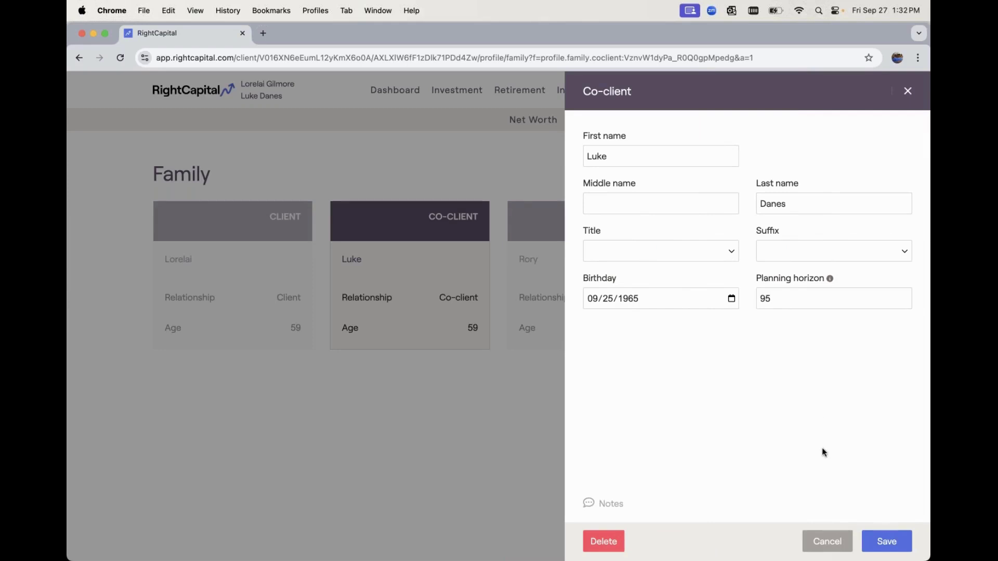
click(828, 541)
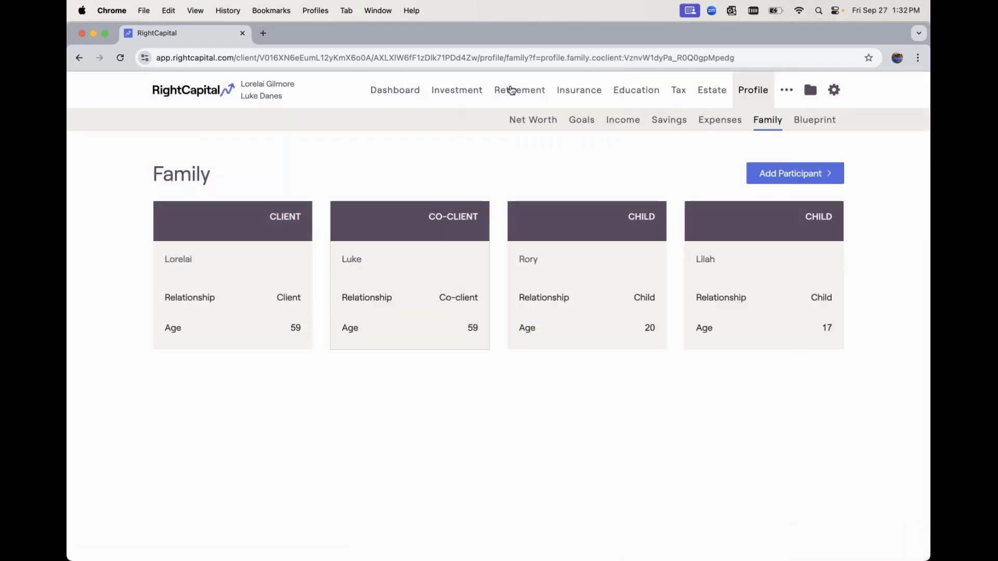
Compare the Proposed plan with the current plan in the retirement analysis by probability of success and ending assets.
click(513, 91)
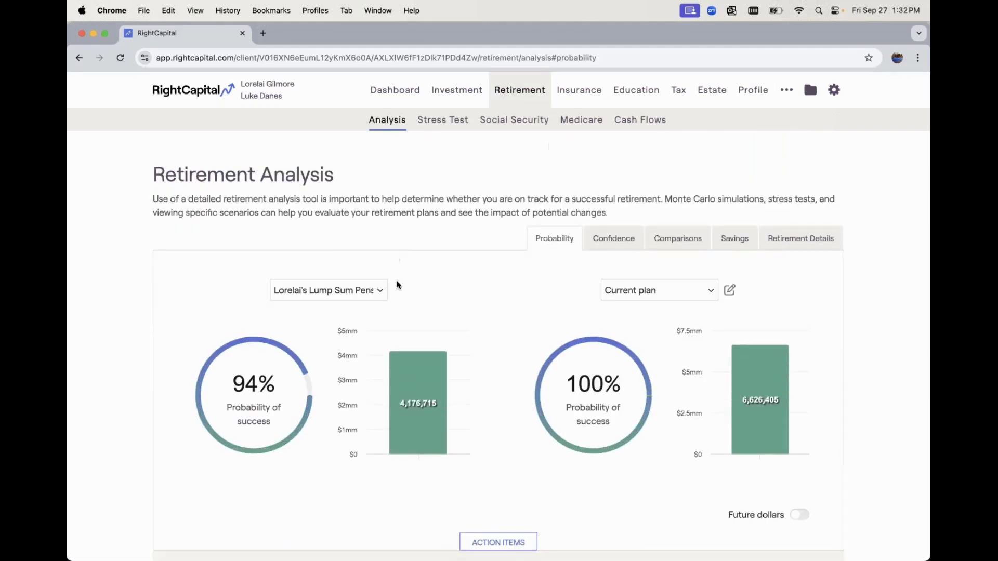
click(376, 295)
click(390, 280)
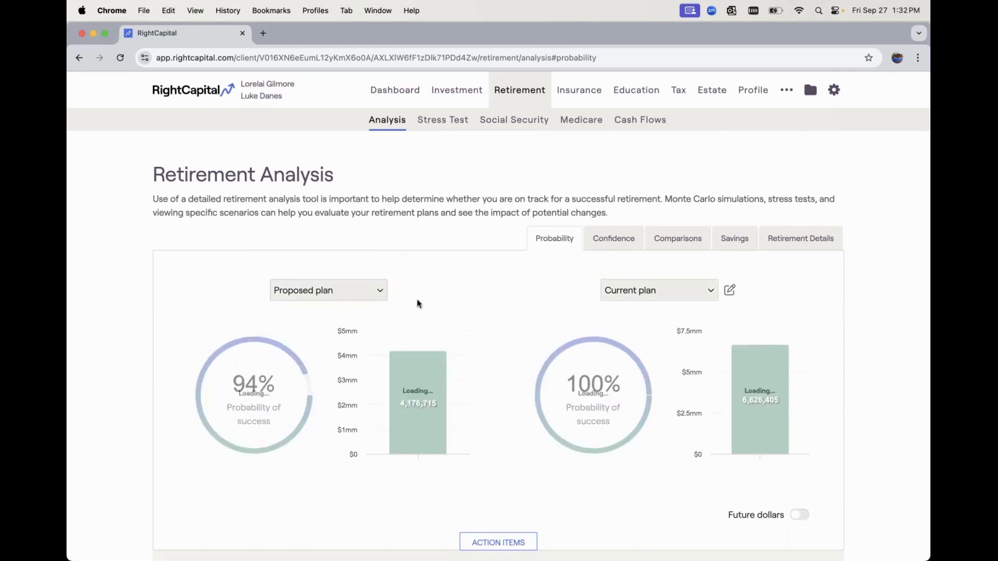
scroll(417, 303, down, 3)
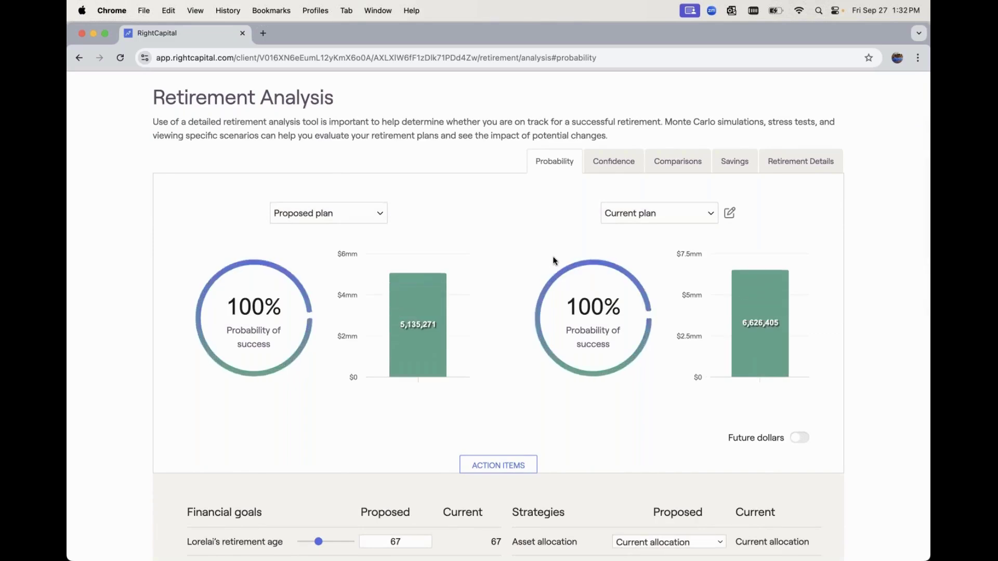
scroll(553, 261, up, 3)
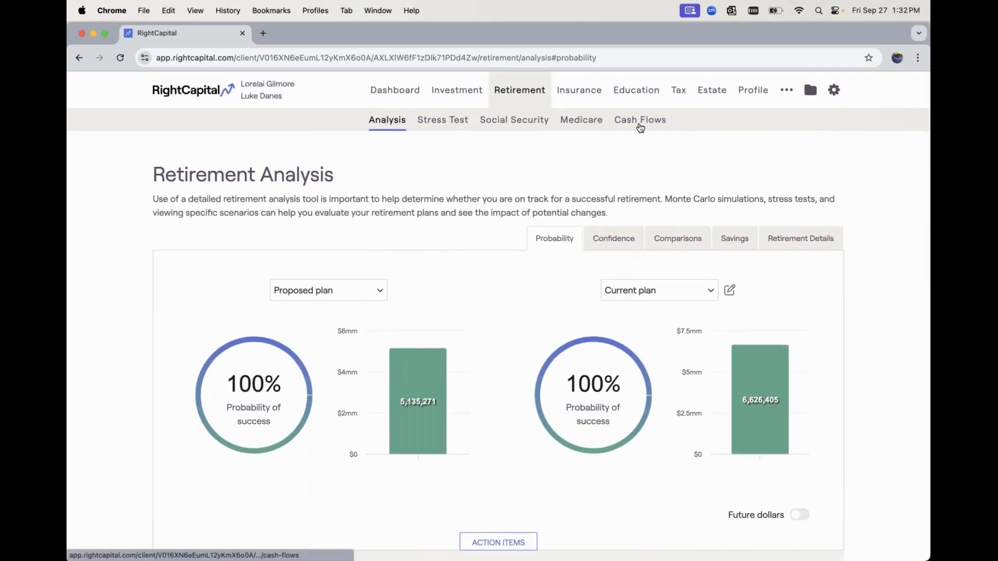
Open the yearly cash flow summary in the retirement cash flows, keeping the Proposed plan selected.
click(640, 128)
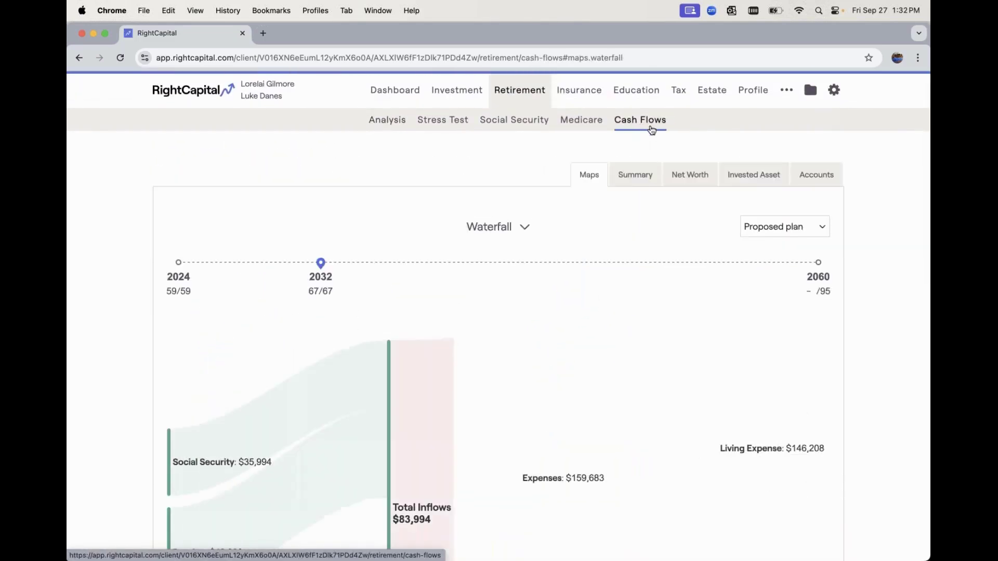
click(634, 175)
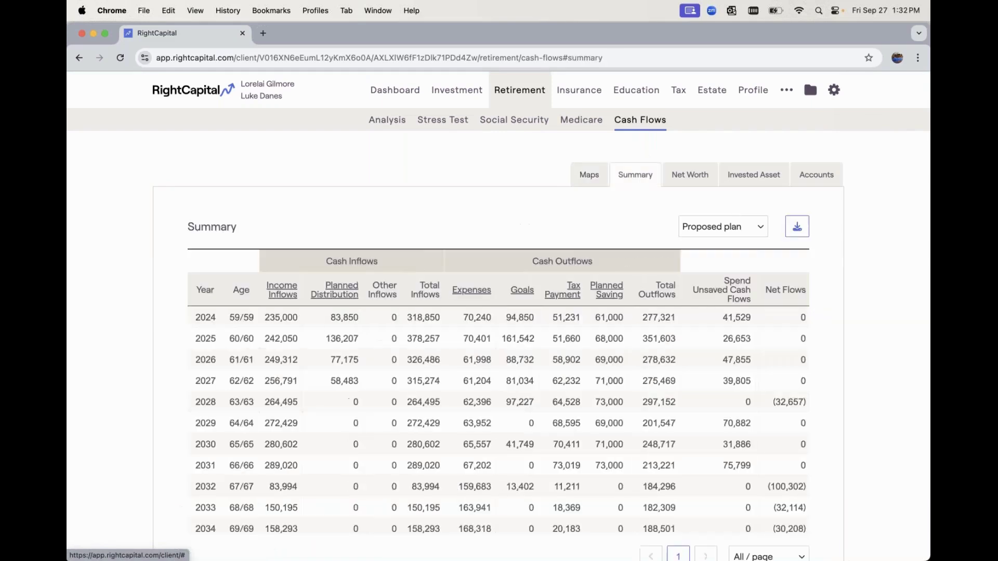
click(703, 234)
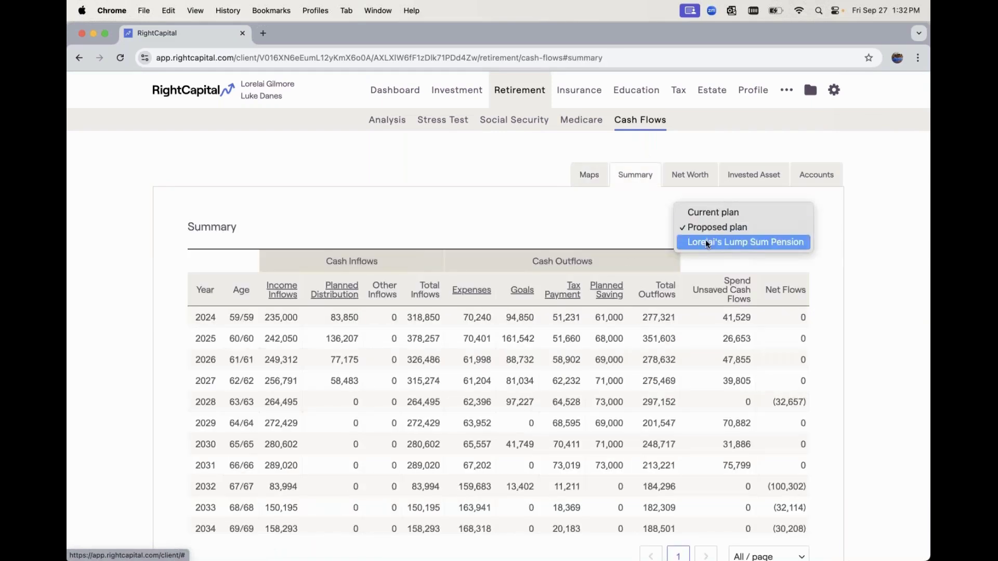
click(643, 222)
scroll(303, 323, down, 1)
scroll(302, 322, down, 1)
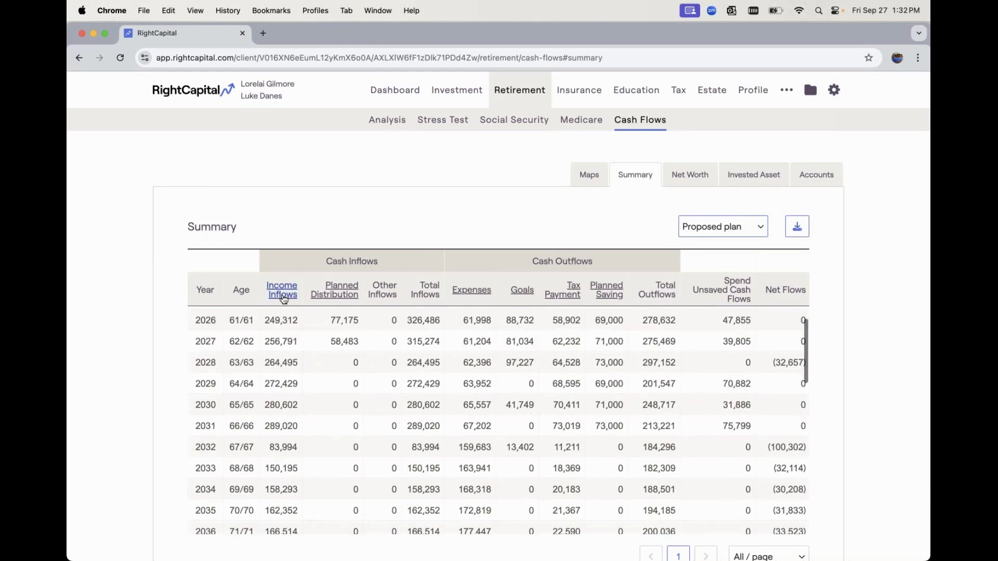
Examine the Proposed plan's income inflows through 2060 and drill down into the yearly survivor pension amounts.
click(282, 289)
scroll(397, 357, down, 5)
scroll(397, 358, down, 10)
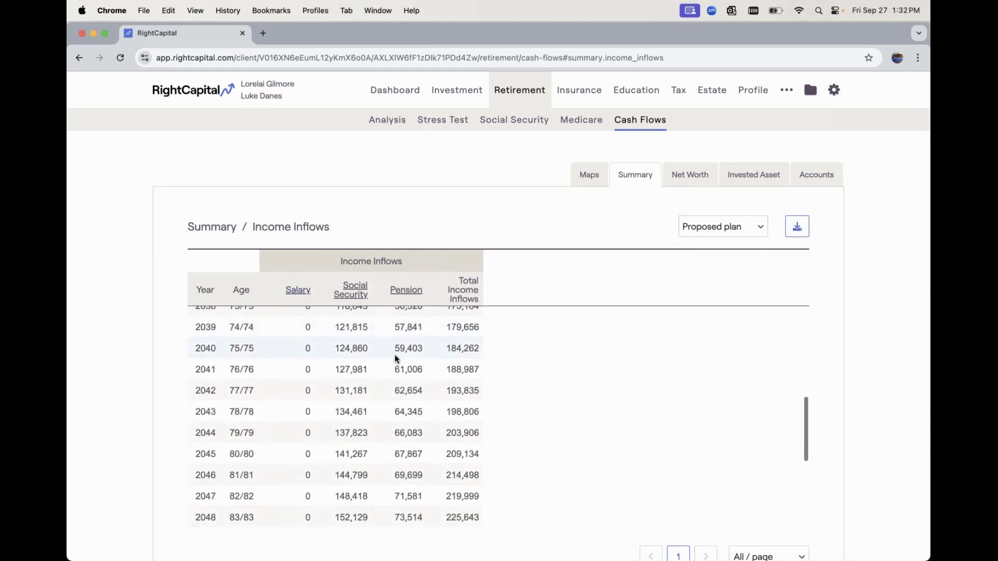
scroll(395, 358, down, 5)
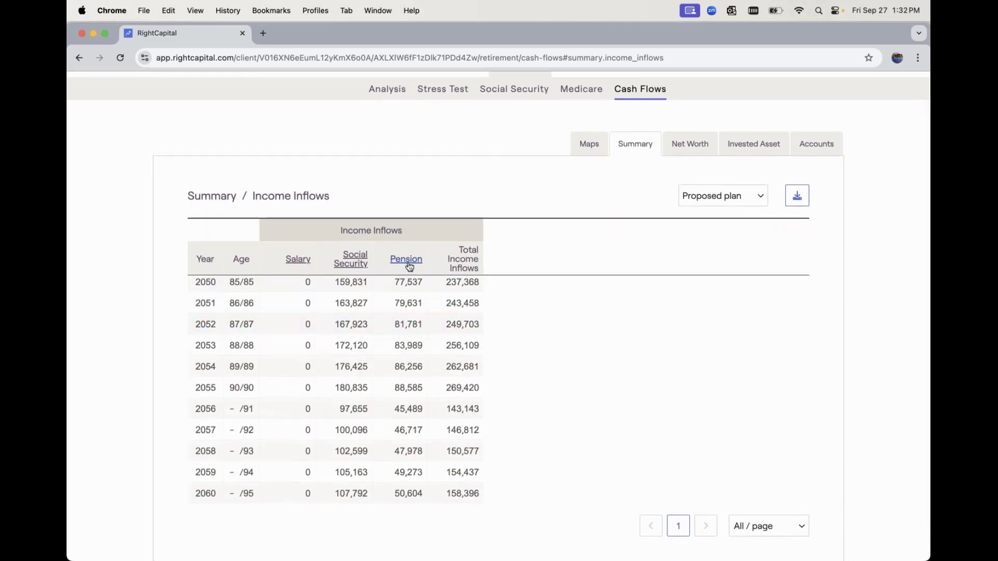
click(410, 267)
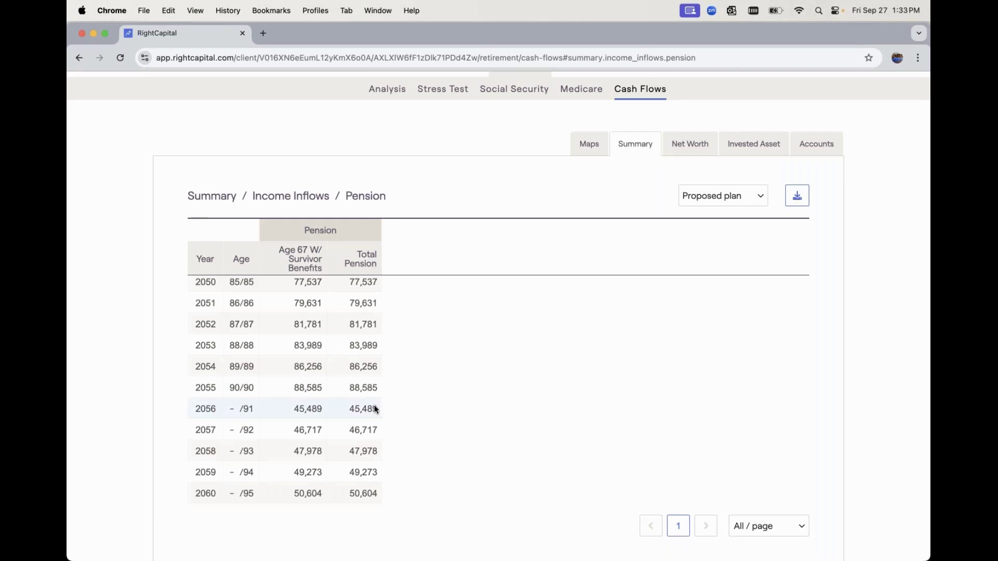
Return to the overall cash flow summary and review the Proposed plan's inflows and outflows from 2045 onward.
click(212, 198)
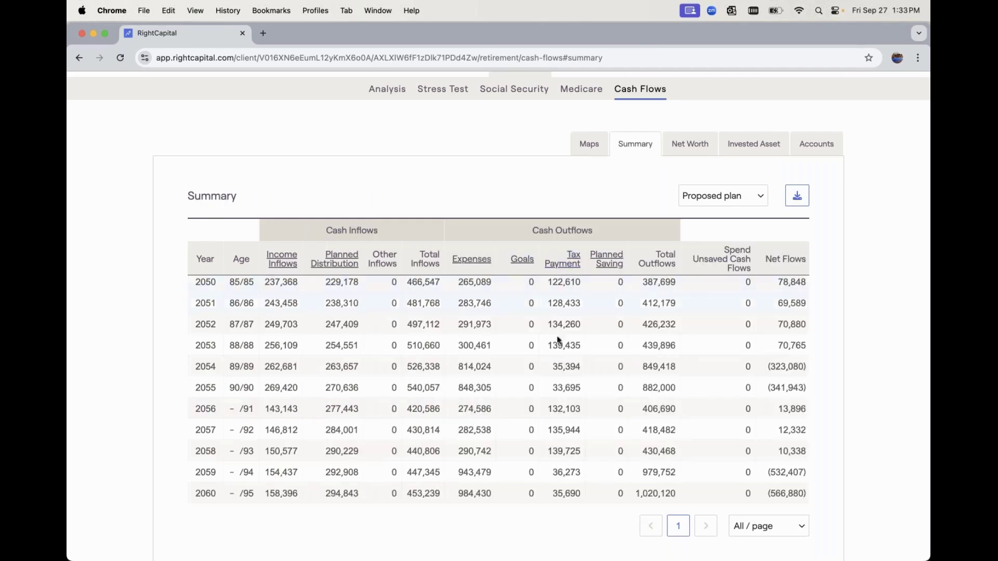
scroll(550, 344, up, 5)
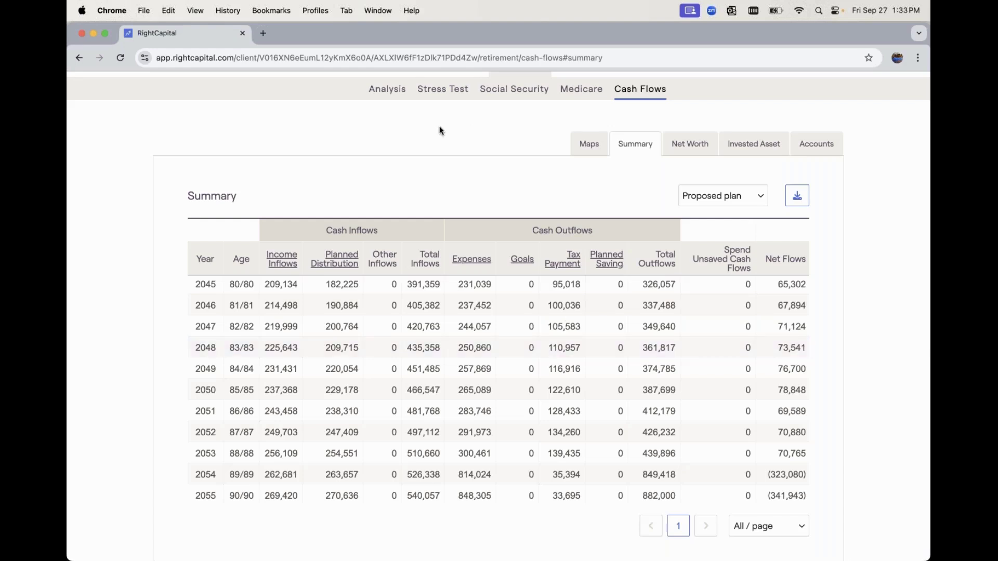
scroll(441, 130, up, 2)
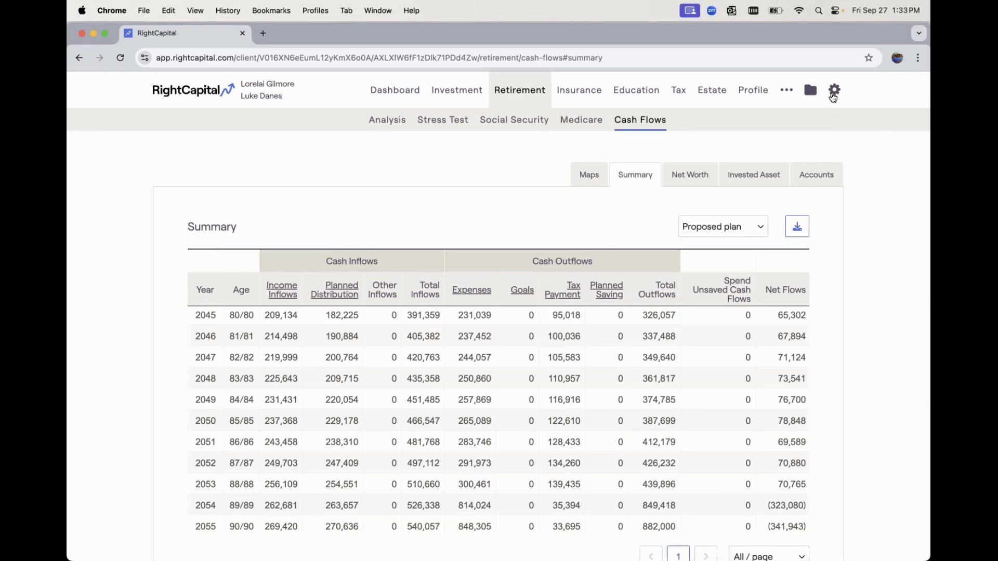
Open the client report builder and include the retirement Analysis and Cash Flows pages.
click(833, 96)
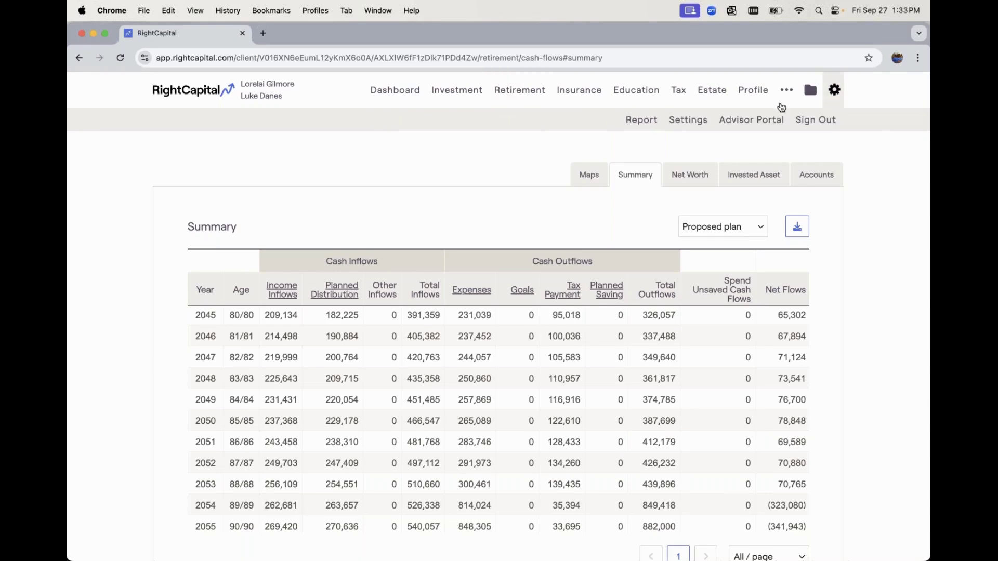
click(644, 127)
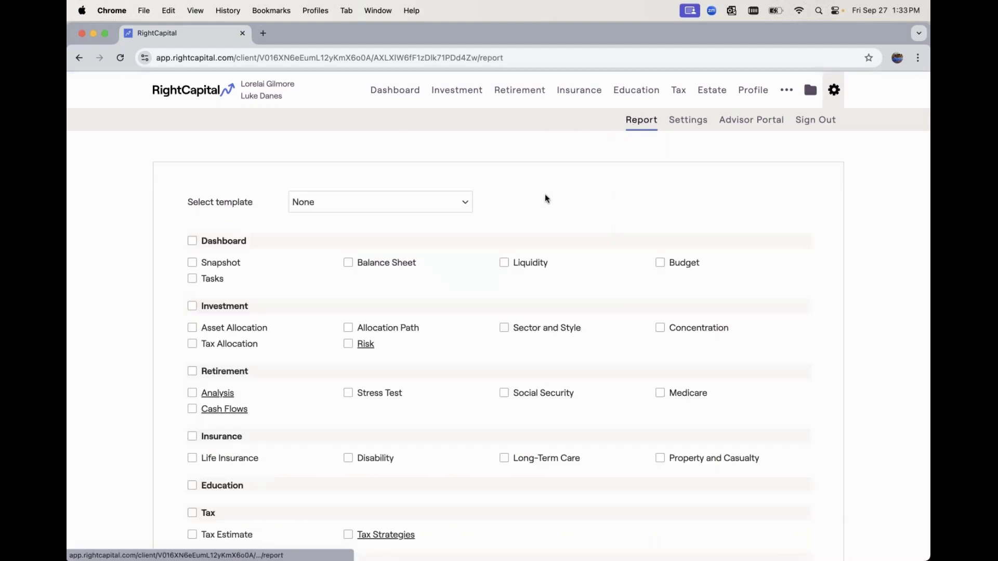
scroll(545, 194, down, 2)
scroll(545, 199, down, 1)
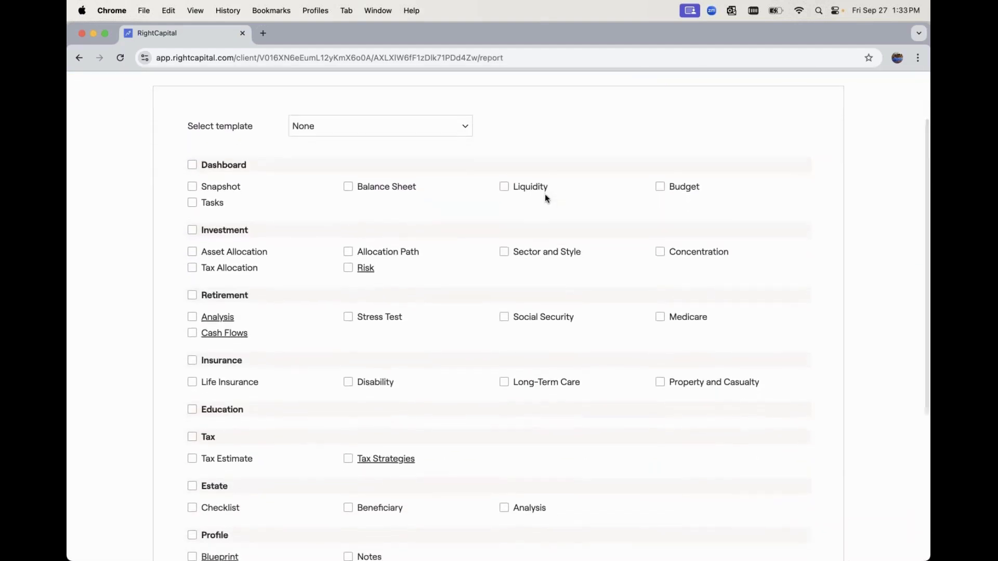
scroll(546, 196, down, 1)
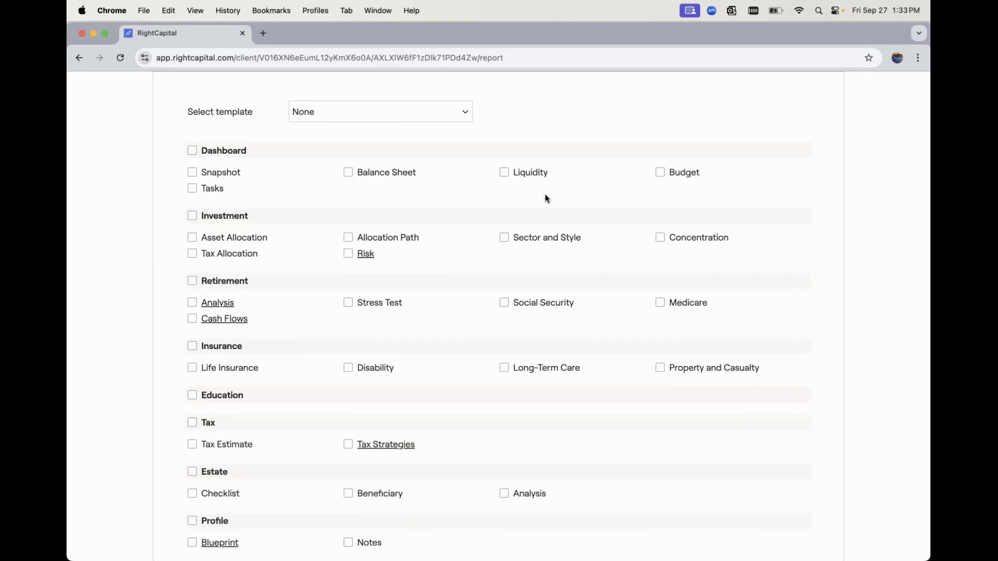
scroll(546, 197, down, 3)
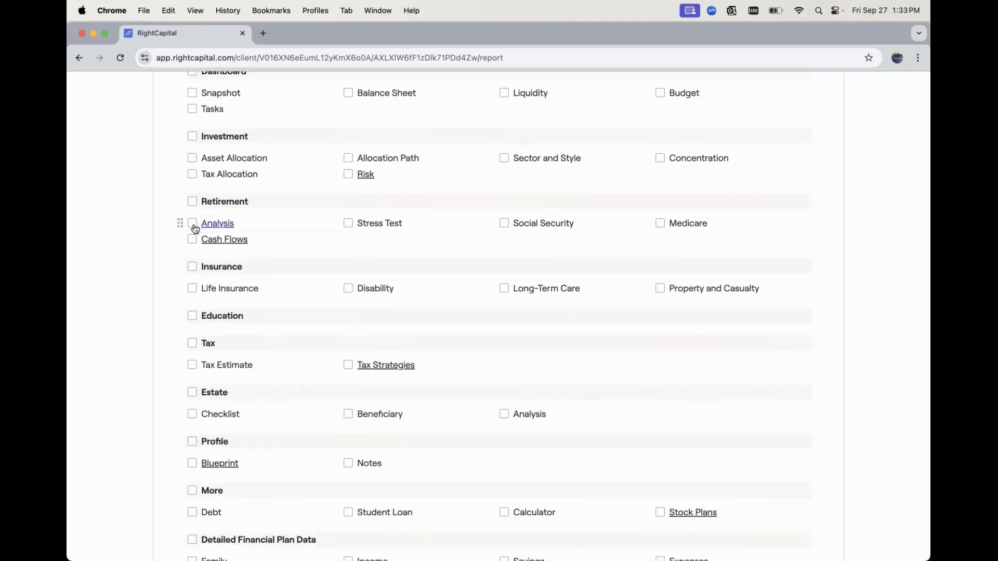
click(193, 225)
click(192, 240)
Limit the report's retirement analysis sections to Probability, Action items and Income sources.
click(224, 228)
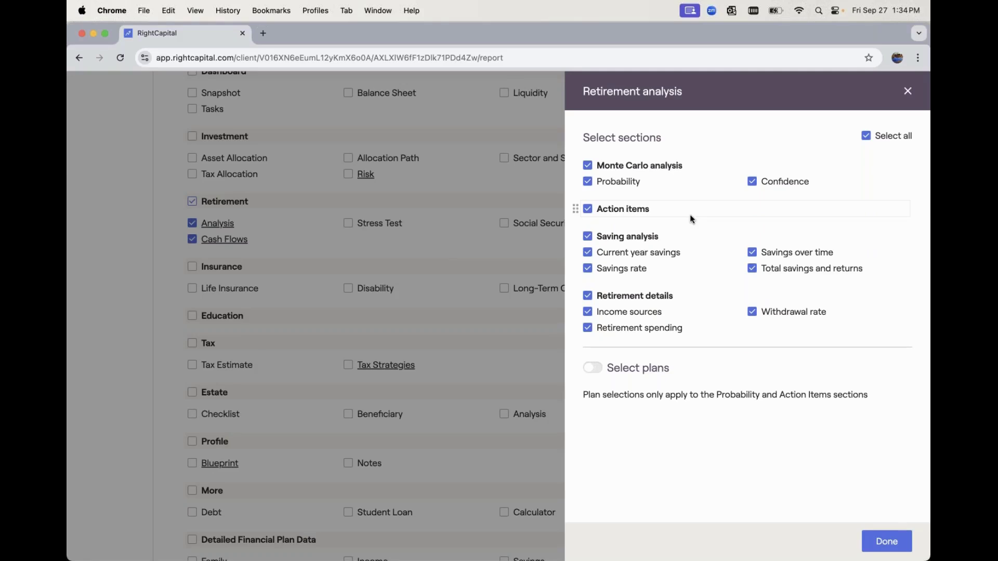
click(753, 183)
click(631, 239)
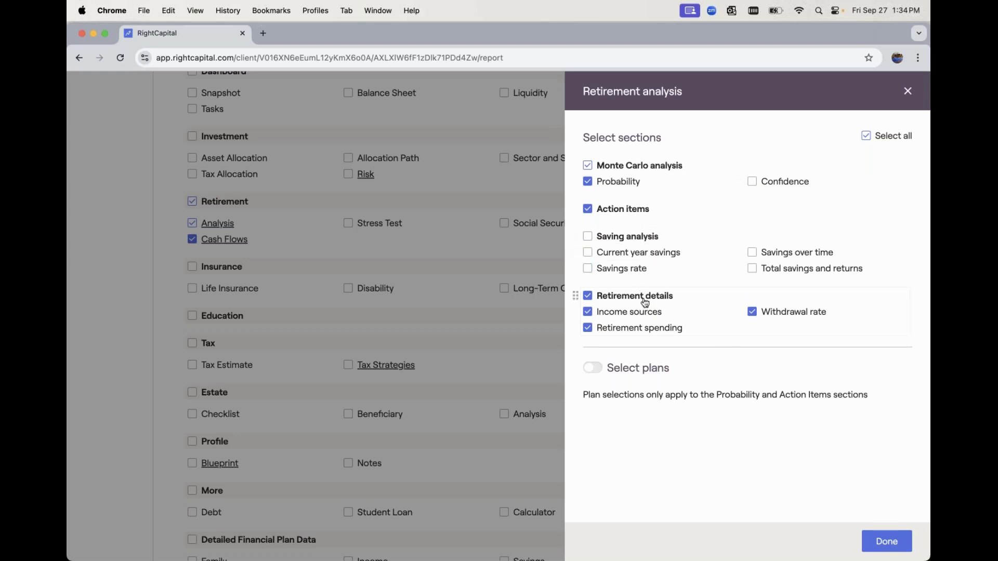
click(693, 326)
click(768, 316)
Enable plan selection for the report's retirement analysis and add the Lump Sum Pension plan to the current and proposed plans.
click(594, 370)
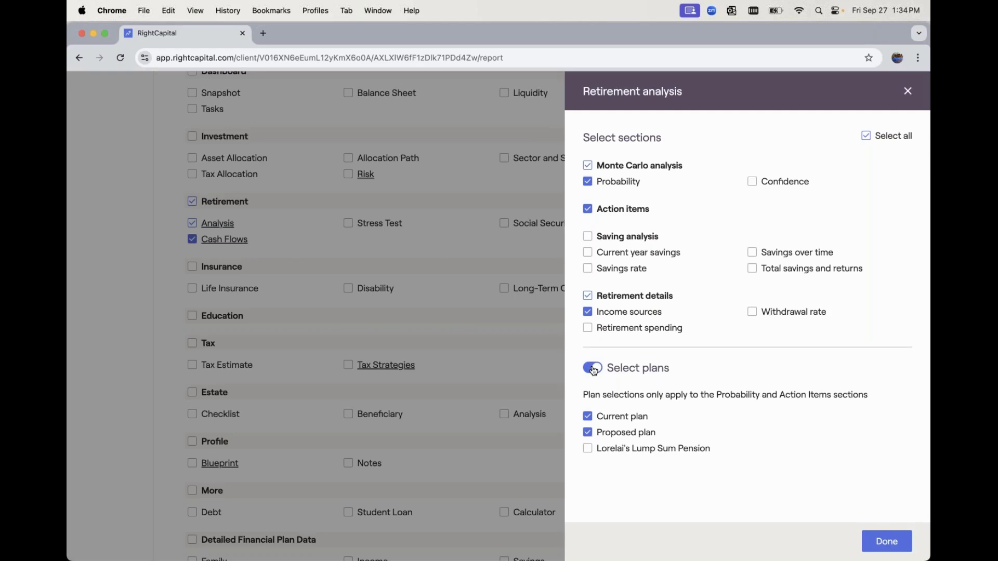
click(588, 450)
click(888, 542)
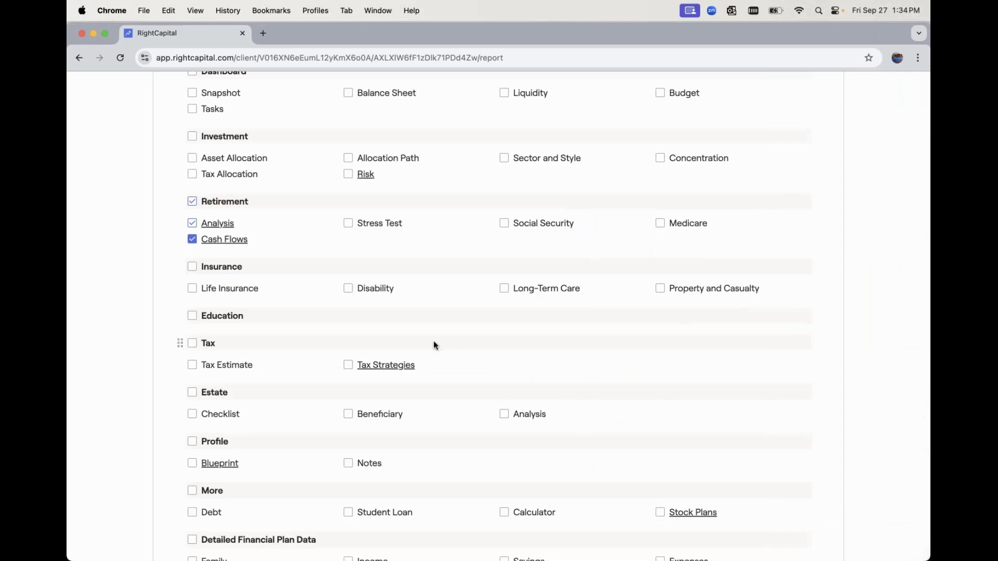
Exclude Net Worth, Invested Asset and Options from the report's cash flows, keeping only ending balances and additions under Accounts.
click(227, 240)
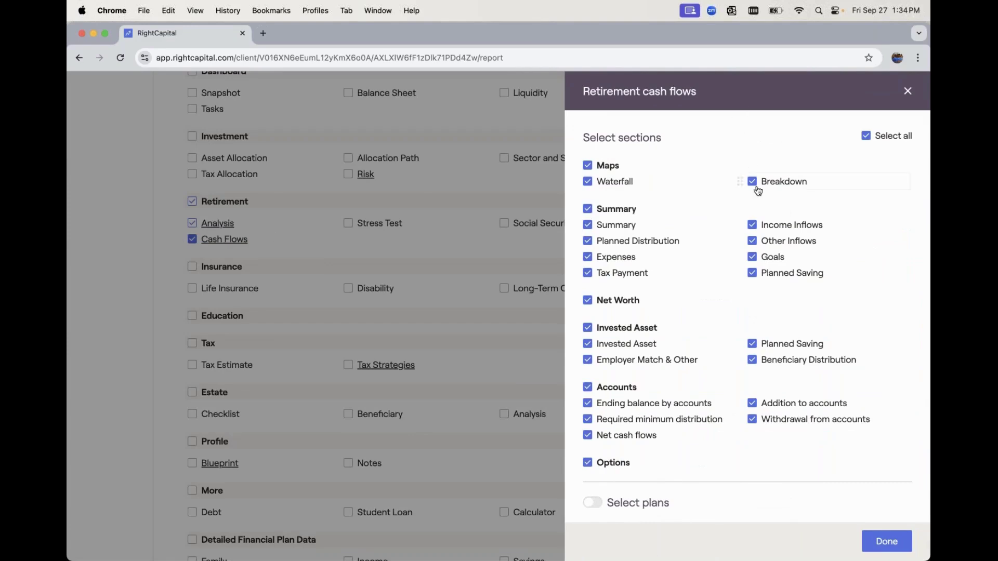
scroll(755, 189, down, 1)
click(629, 289)
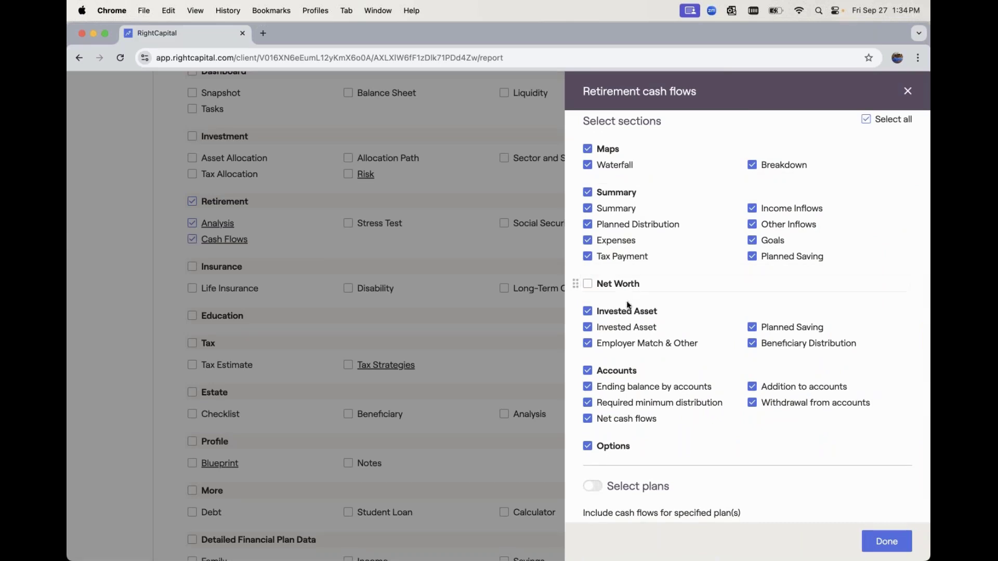
click(635, 315)
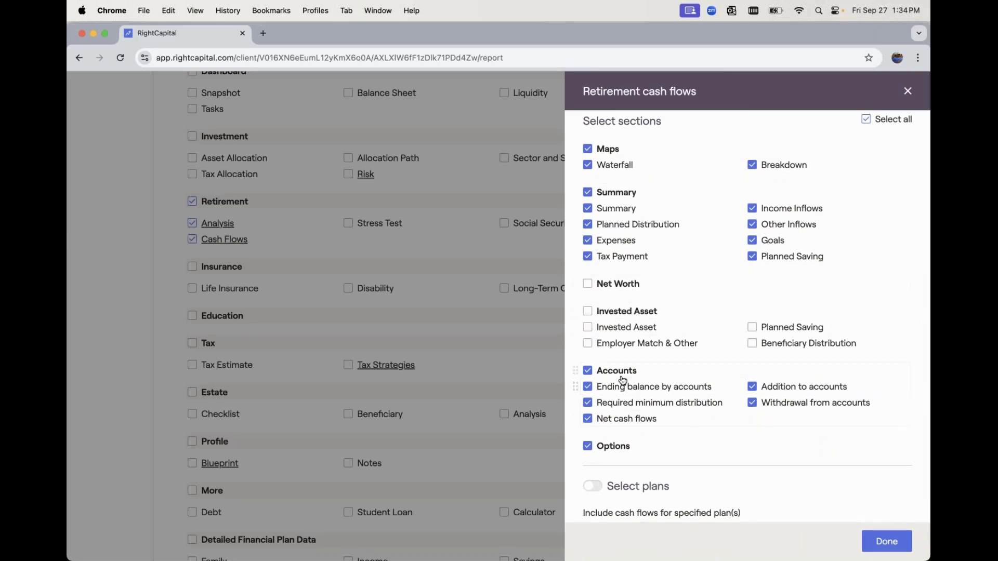
click(625, 383)
click(627, 389)
click(752, 388)
scroll(671, 302, up, 1)
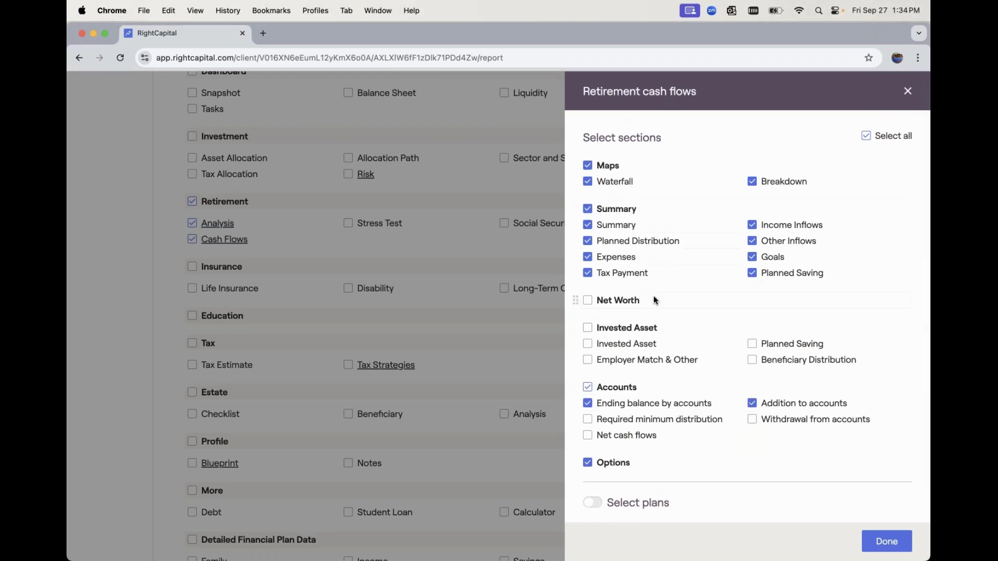
scroll(653, 297, down, 2)
click(587, 423)
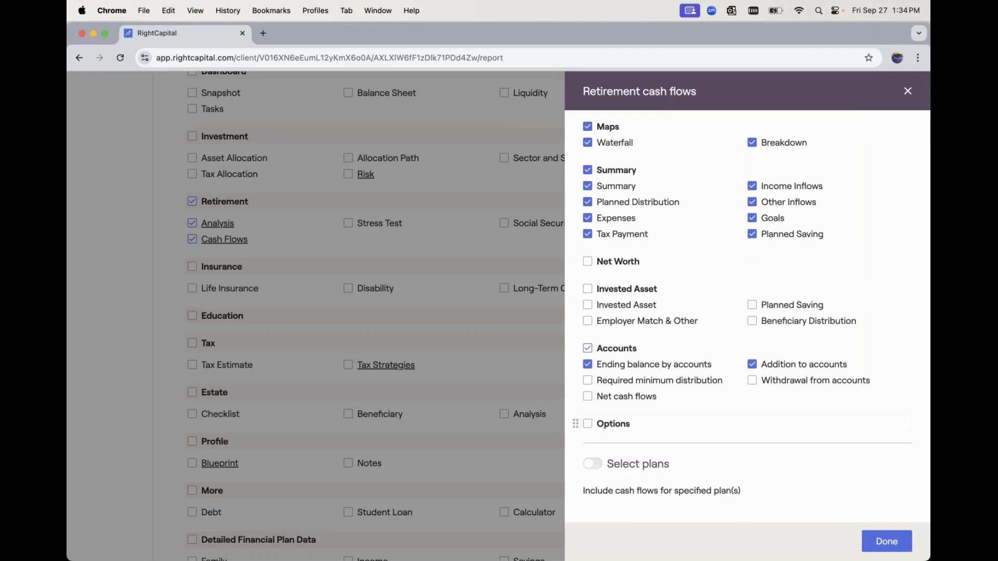
Enable plan selection for the report's cash flows and include the Current, Proposed and Lump Sum Pension plans.
click(595, 465)
scroll(658, 427, down, 3)
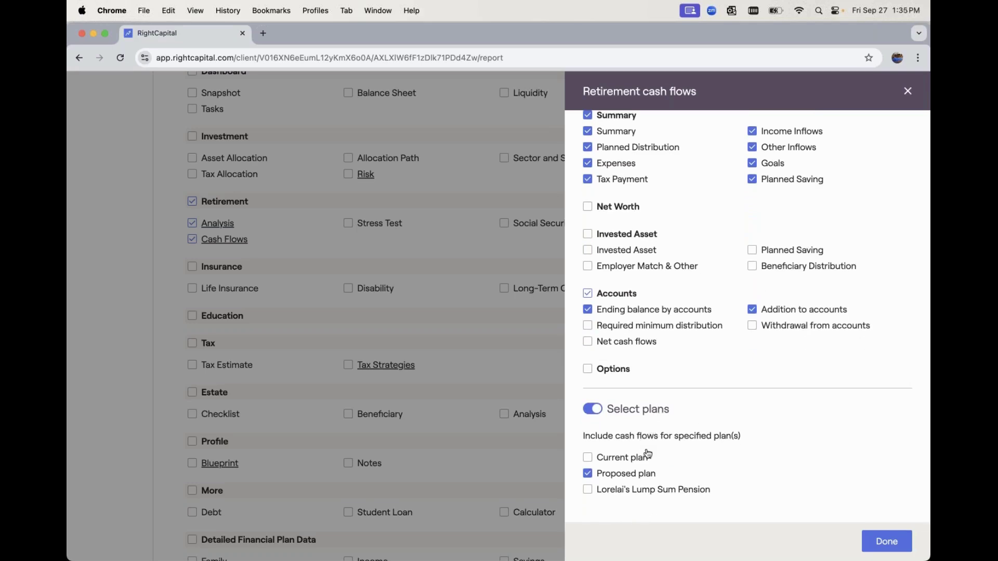
click(590, 459)
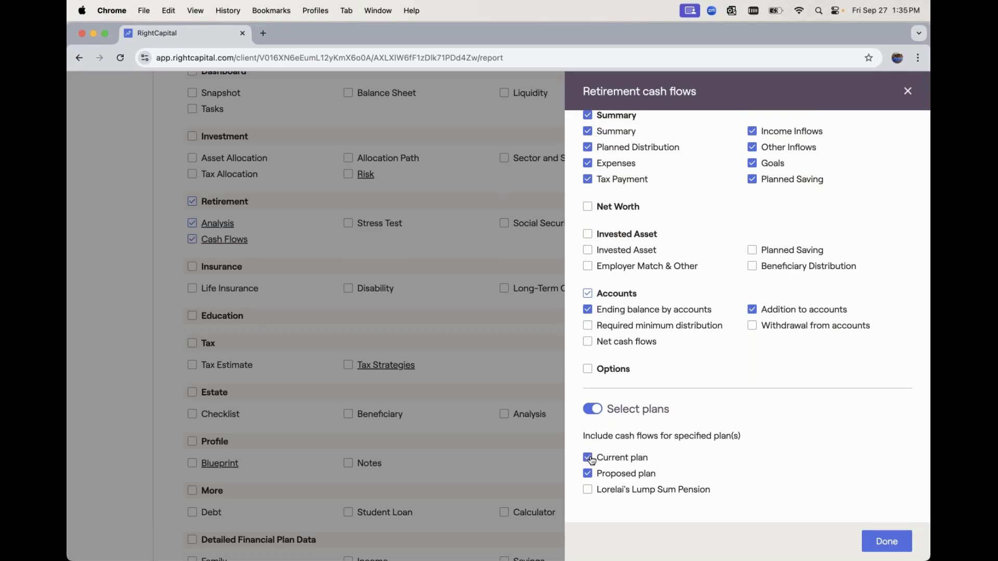
click(588, 491)
click(886, 543)
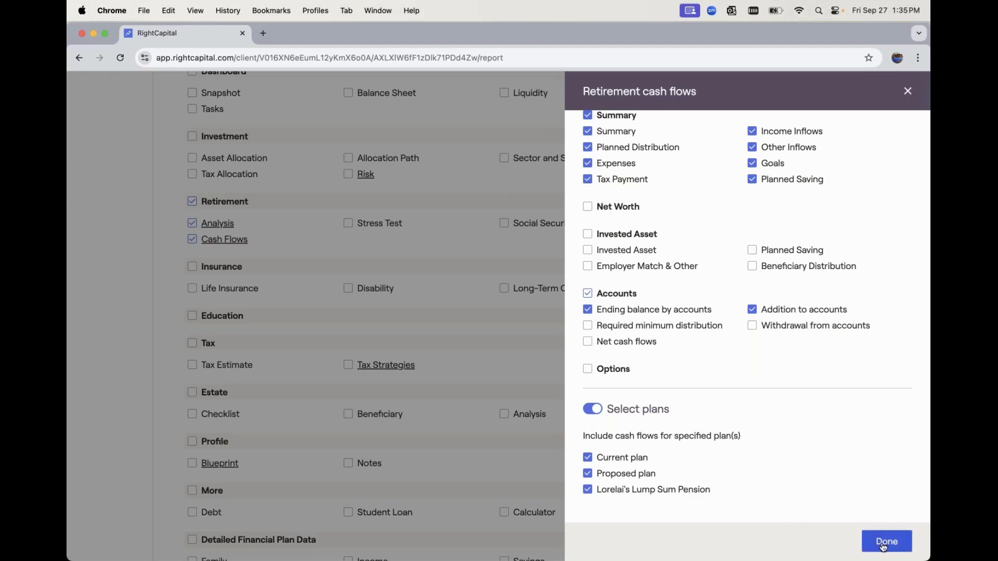
Include the profile Blueprint page in the report and review the selected pages.
scroll(282, 356, down, 3)
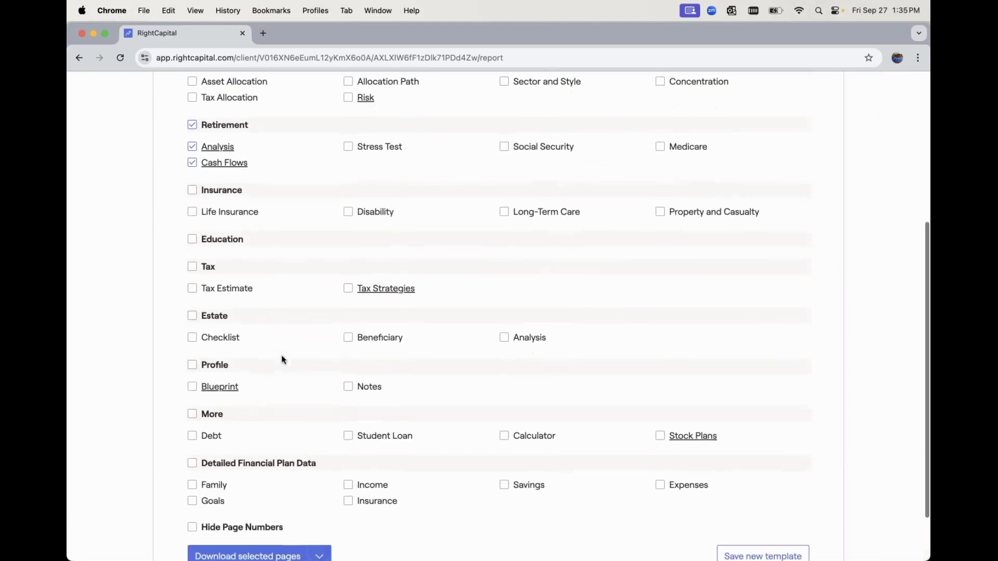
click(193, 386)
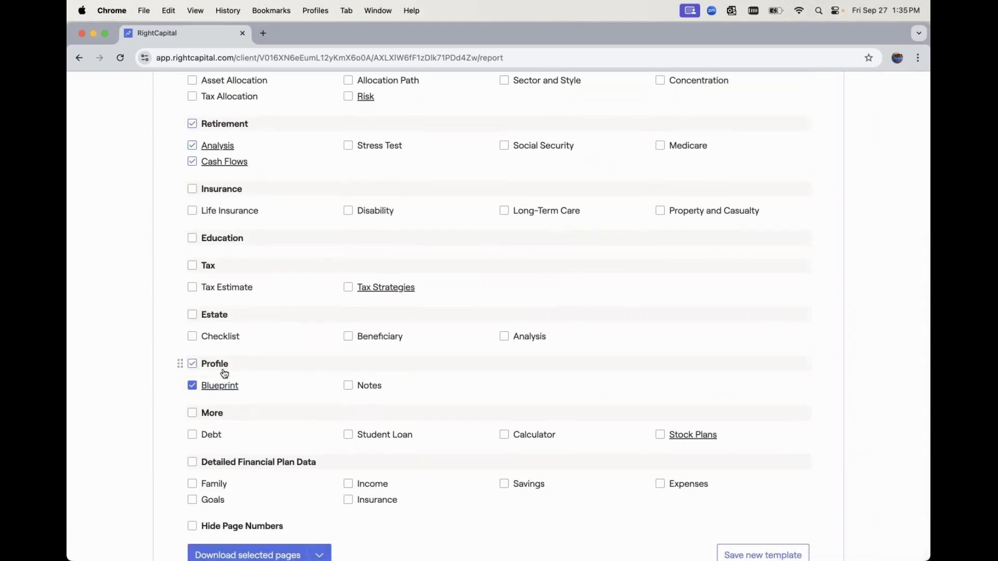
scroll(225, 374, down, 2)
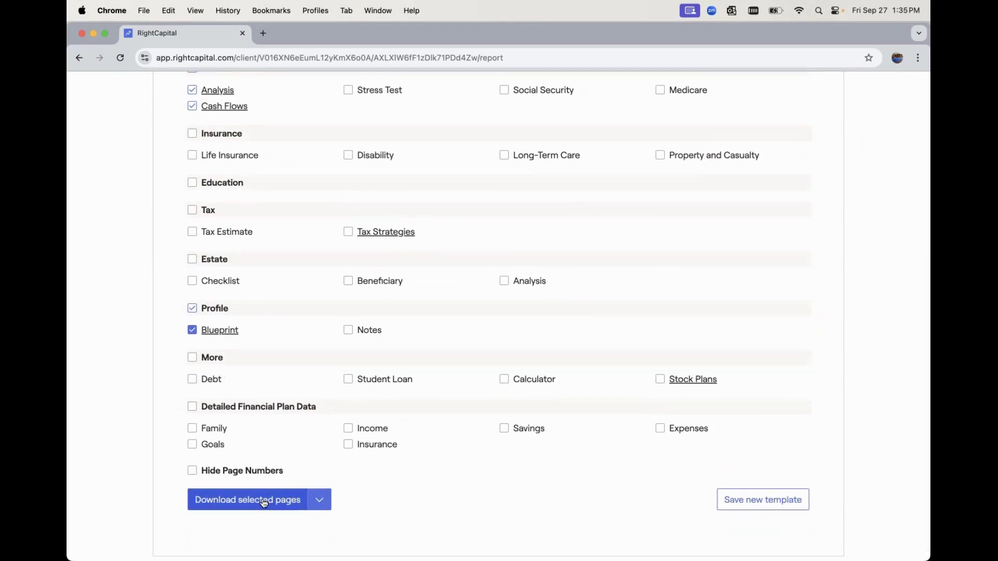
scroll(407, 270, up, 4)
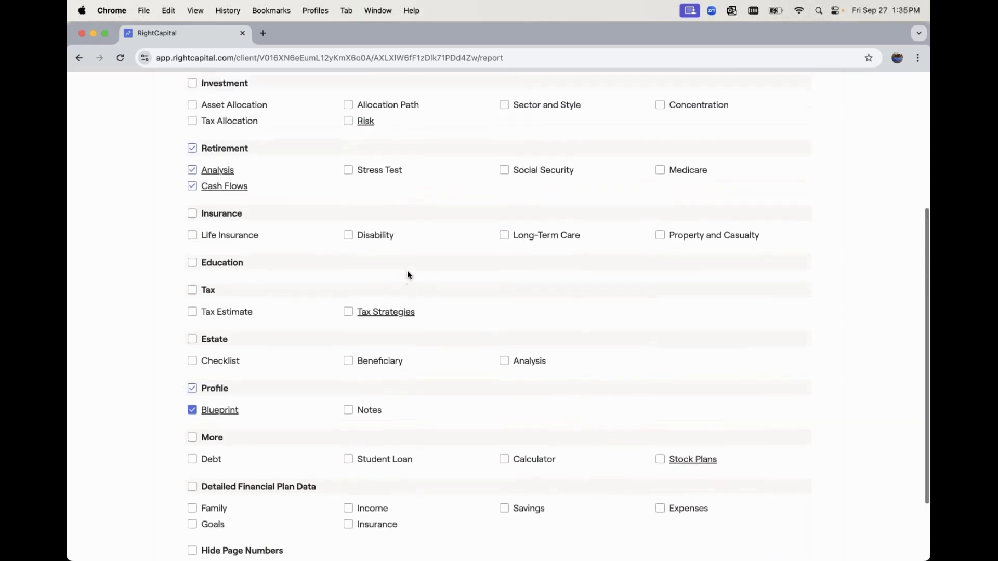
scroll(407, 274, up, 6)
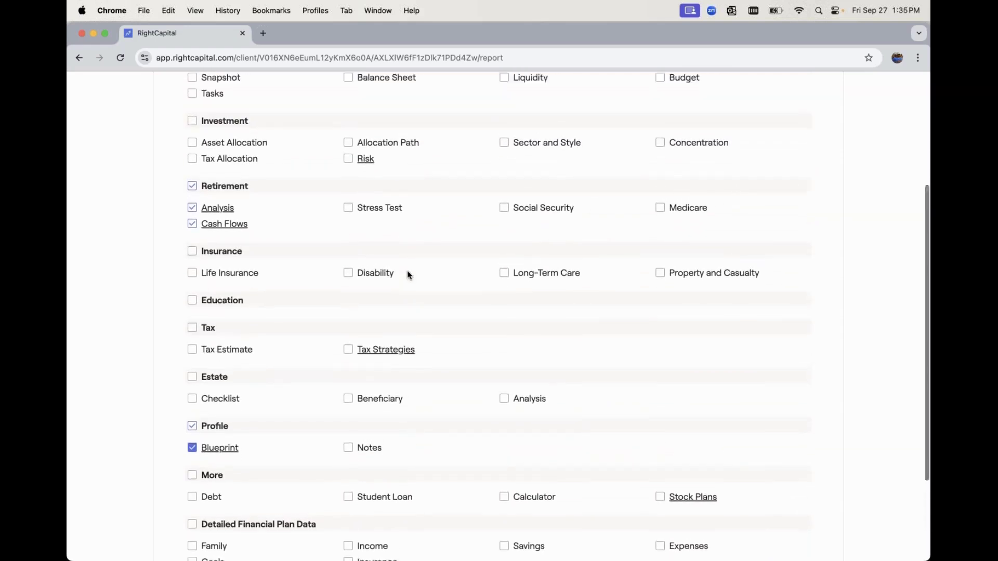